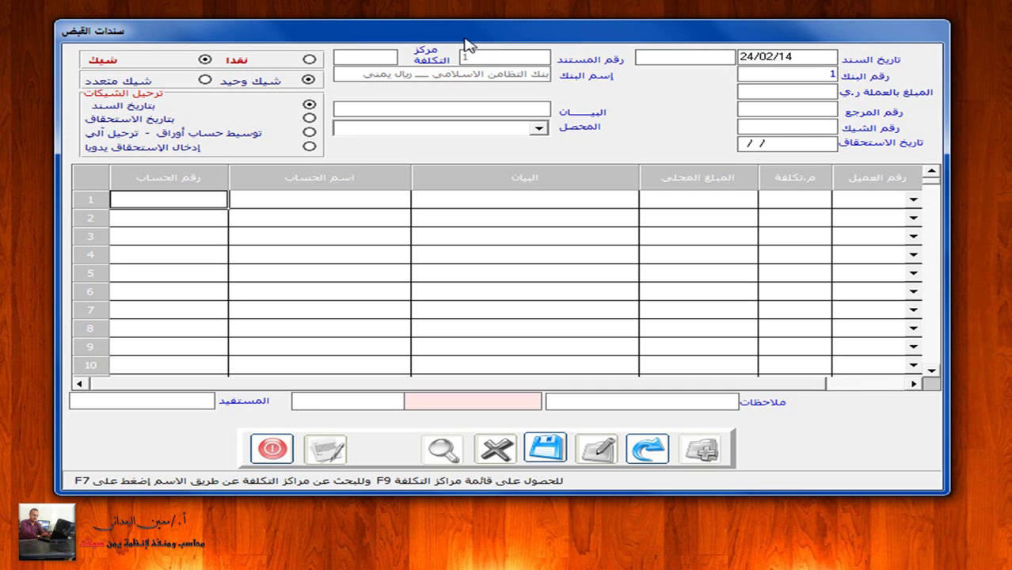
- Set the receipt voucher's amount to 80000 and its cheque number to 105
{"action": "left_click", "coordinate": [778, 92]}
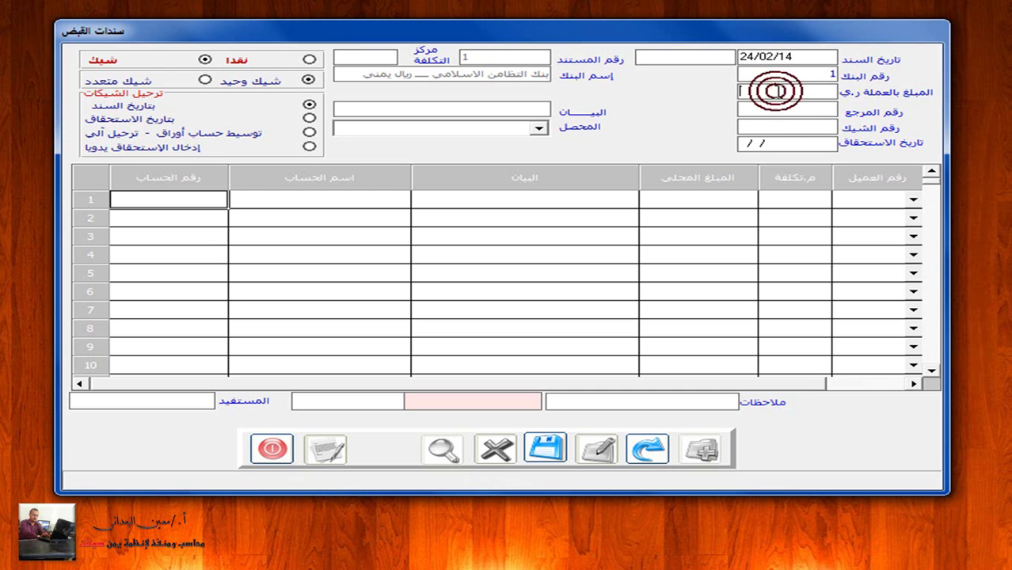
{"action": "type", "text": "80000"}
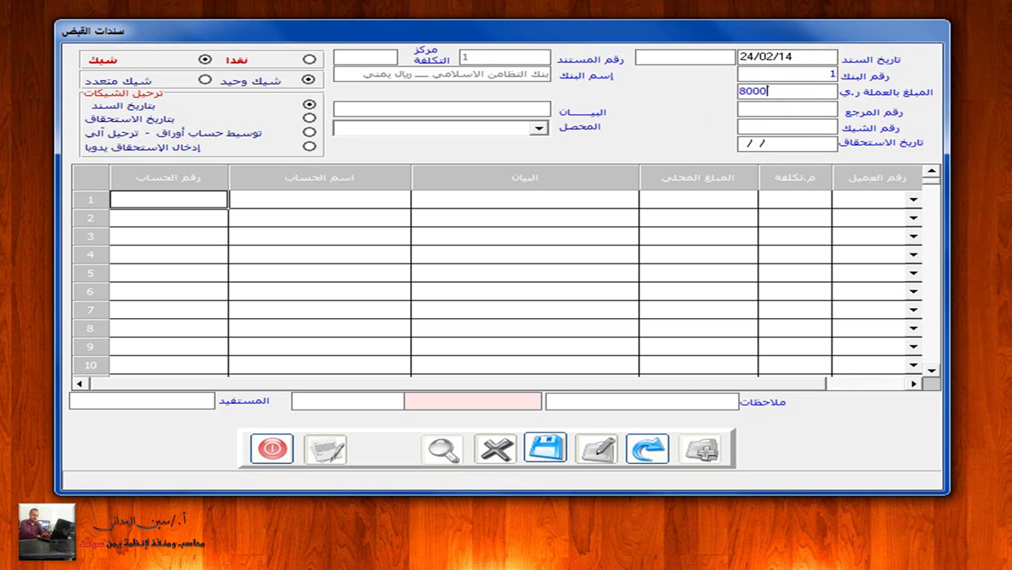
{"action": "key", "text": "Return"}
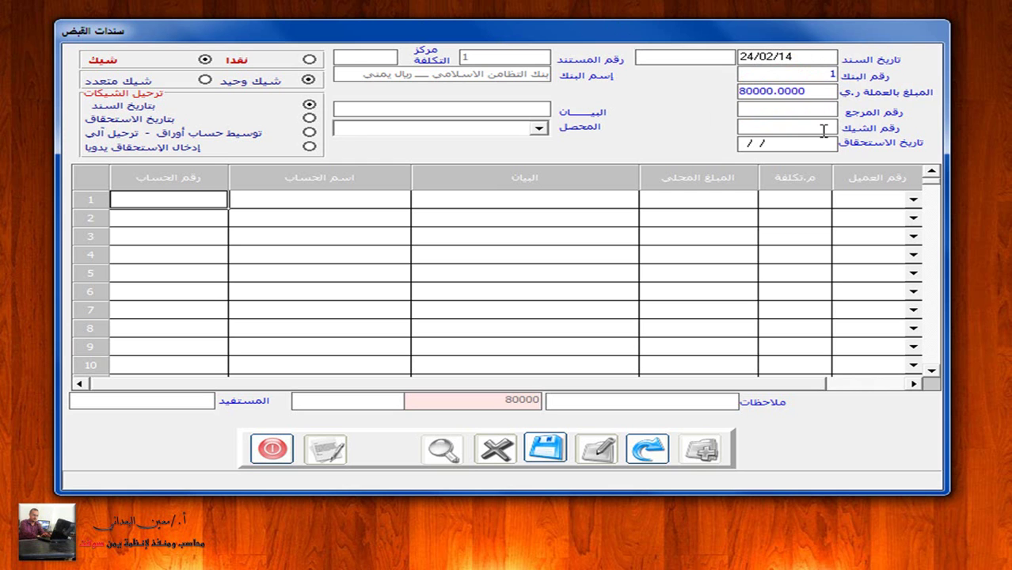
{"action": "left_click", "coordinate": [824, 126]}
{"action": "type", "text": "105"}
- Enter محلات الشيماء التجاريه as the description in the voucher header
{"action": "left_click", "coordinate": [510, 112]}
{"action": "type", "text": "محلات اليماء"}
{"action": "key", "text": "BackSpace"}
{"action": "key", "text": "BackSpace"}
{"action": "key", "text": "BackSpace"}
{"action": "key", "text": "BackSpace"}
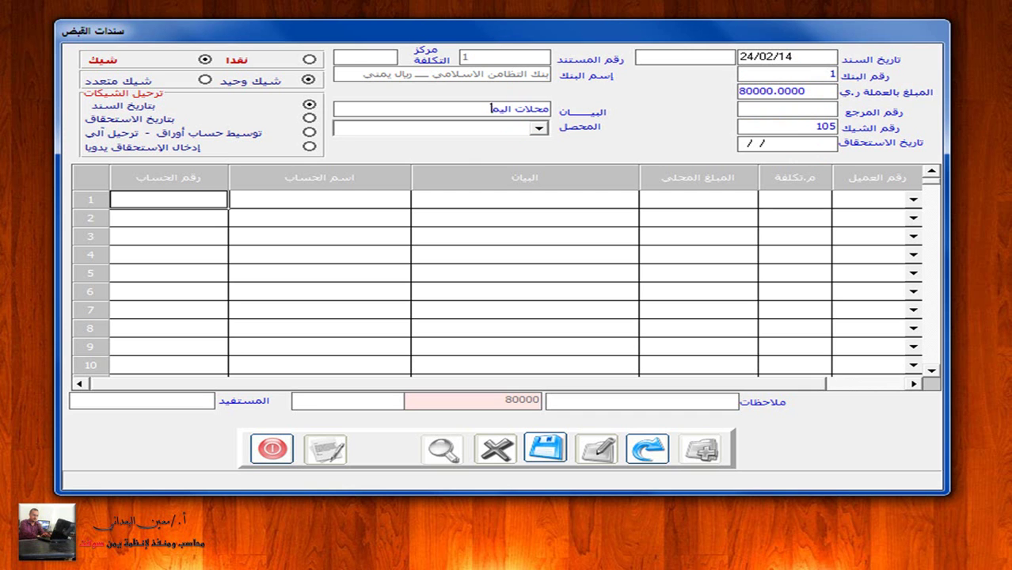
{"action": "type", "text": "شمس"}
{"action": "key", "text": "BackSpace"}
{"action": "type", "text": "يماء التج"}
{"action": "type", "text": "ارية"}
- Open the full accounts list for the first row, find محلات الشيماء للتجاره ــ ريال, and close the list
{"action": "left_click", "coordinate": [316, 199]}
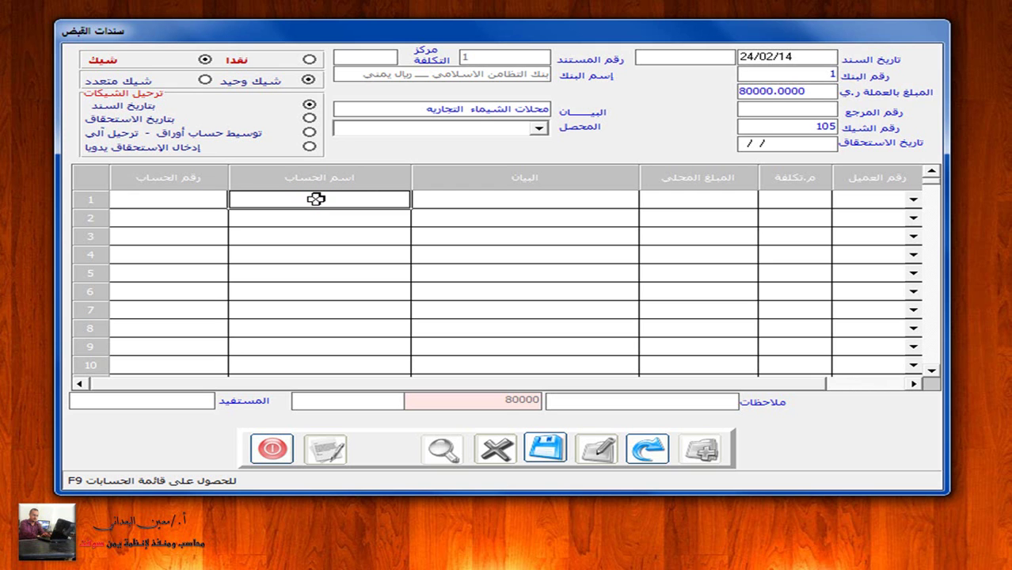
{"action": "left_click", "coordinate": [193, 200]}
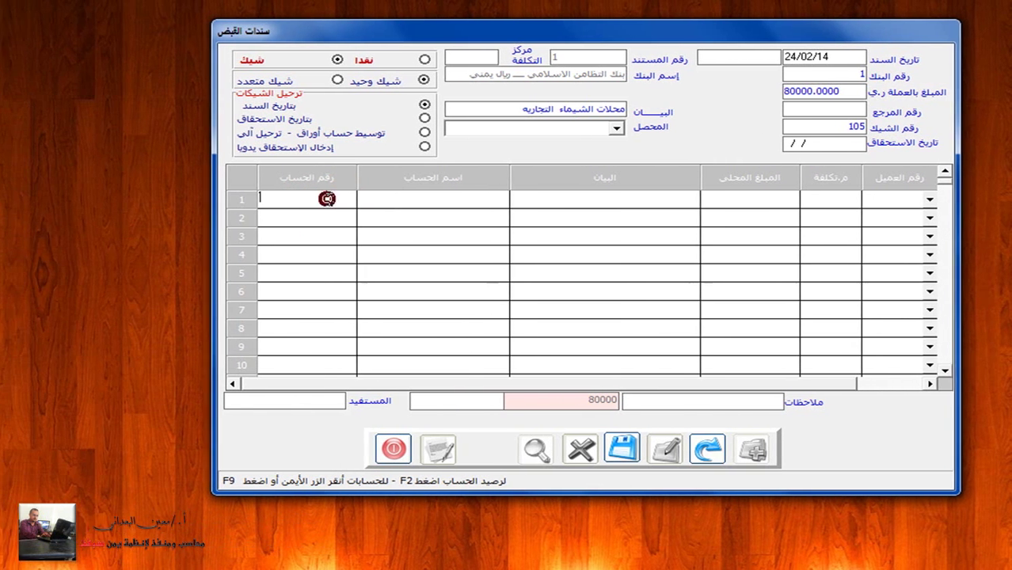
{"action": "right_click", "coordinate": [336, 200]}
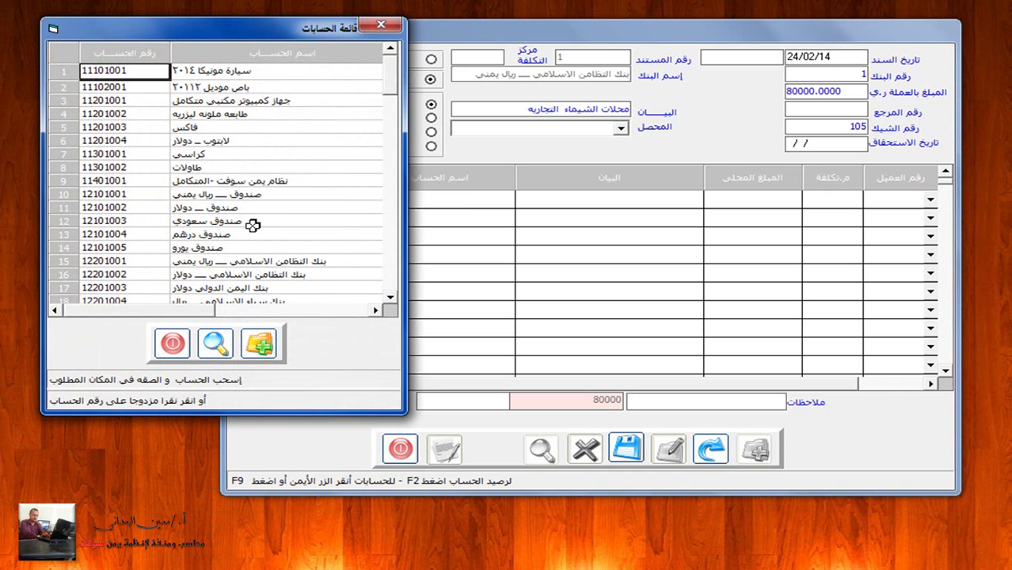
{"action": "left_click", "coordinate": [390, 297]}
{"action": "left_click", "coordinate": [390, 297]}
{"action": "left_click", "coordinate": [389, 295]}
{"action": "left_click", "coordinate": [389, 295]}
{"action": "left_click", "coordinate": [389, 296]}
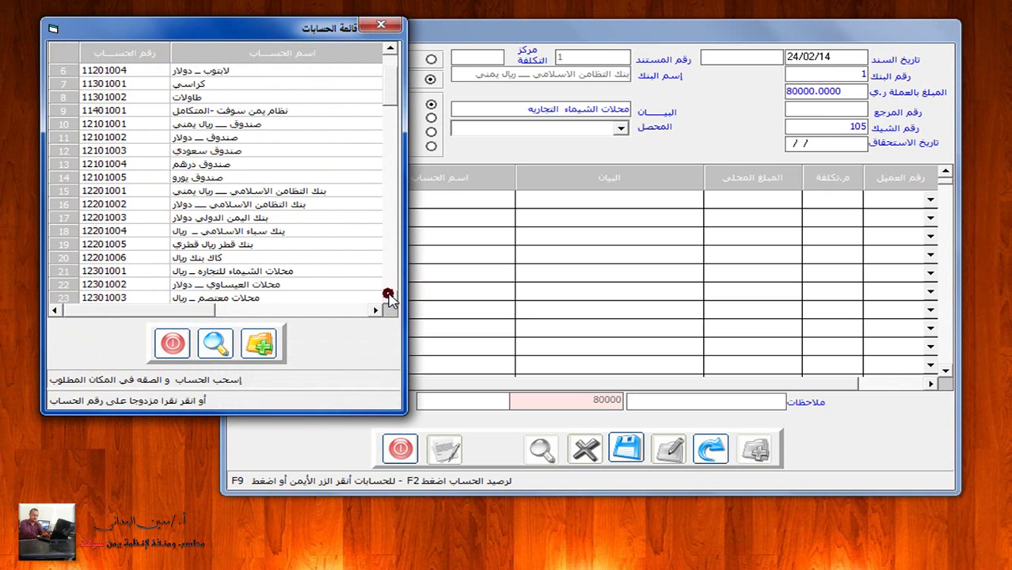
{"action": "left_click", "coordinate": [389, 296]}
{"action": "left_click", "coordinate": [389, 295]}
{"action": "left_click", "coordinate": [389, 295]}
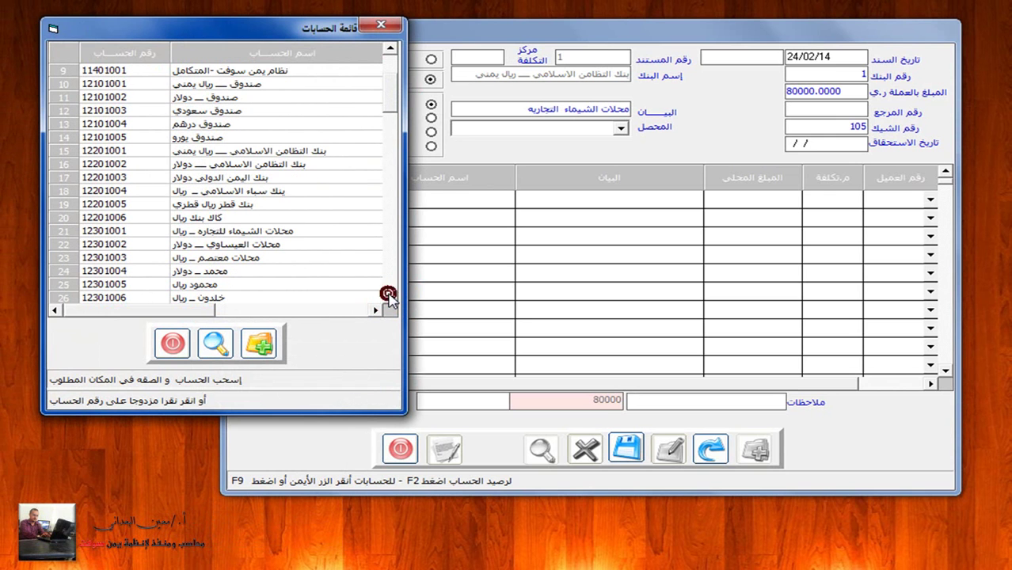
{"action": "left_click", "coordinate": [145, 230]}
{"action": "left_click", "coordinate": [208, 229]}
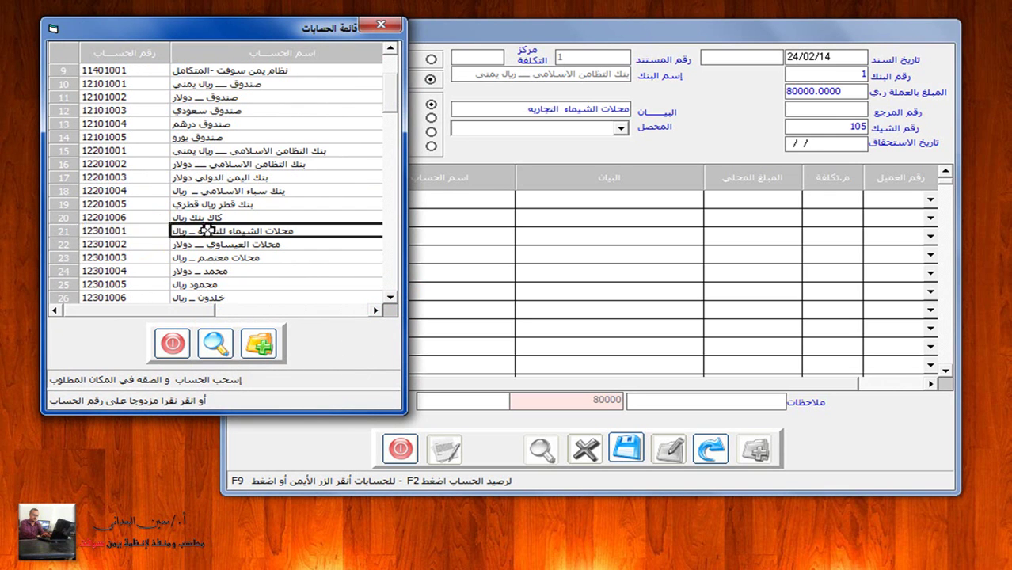
{"action": "left_click", "coordinate": [145, 230]}
{"action": "left_click", "coordinate": [199, 230]}
{"action": "left_click", "coordinate": [173, 338]}
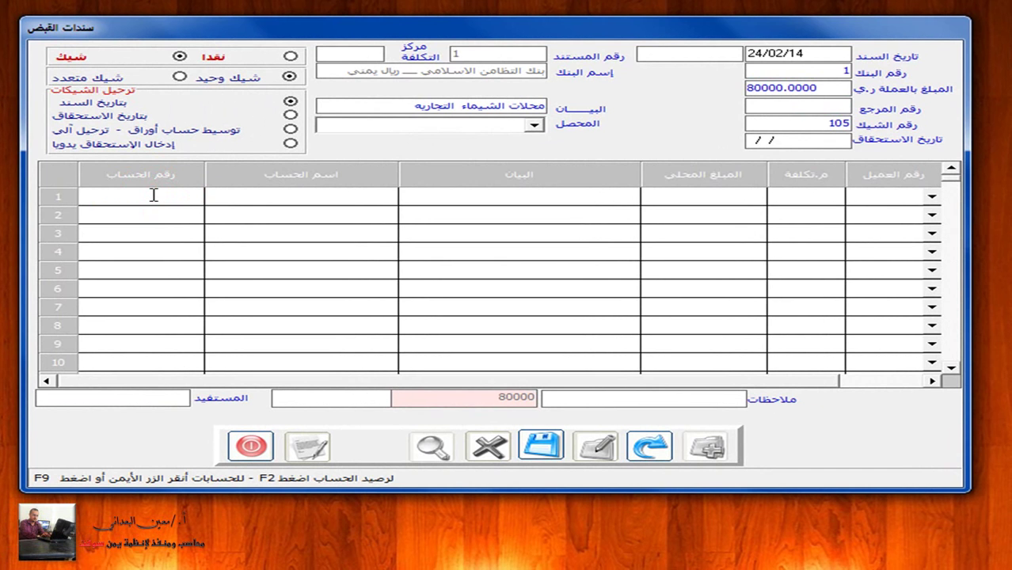
- List the accounts beginning with 12301 from the first row's account number, look through them, and close the list
{"action": "type", "text": "12301"}
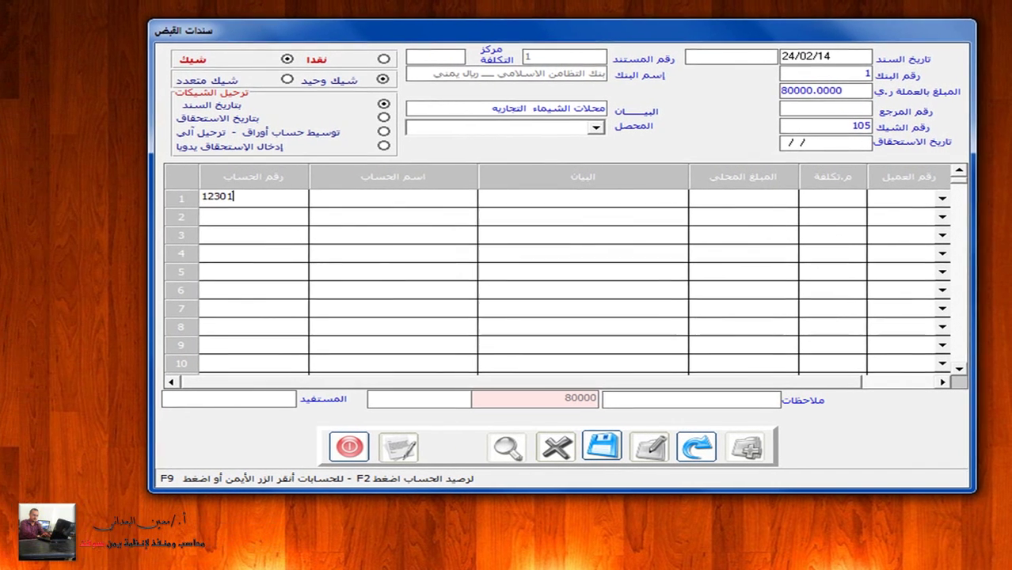
{"action": "key", "text": "F9"}
{"action": "key", "text": "Down"}
{"action": "key", "text": "Down"}
{"action": "key", "text": "Down"}
{"action": "key", "text": "Down"}
{"action": "key", "text": "Down"}
{"action": "key", "text": "Up"}
{"action": "key", "text": "Up"}
{"action": "key", "text": "Up"}
{"action": "key", "text": "Up"}
{"action": "key", "text": "Up"}
{"action": "key", "text": "Down"}
{"action": "key", "text": "Down"}
{"action": "key", "text": "Down"}
{"action": "key", "text": "Down"}
{"action": "key", "text": "Up"}
{"action": "key", "text": "Up"}
{"action": "key", "text": "Up"}
{"action": "key", "text": "Up"}
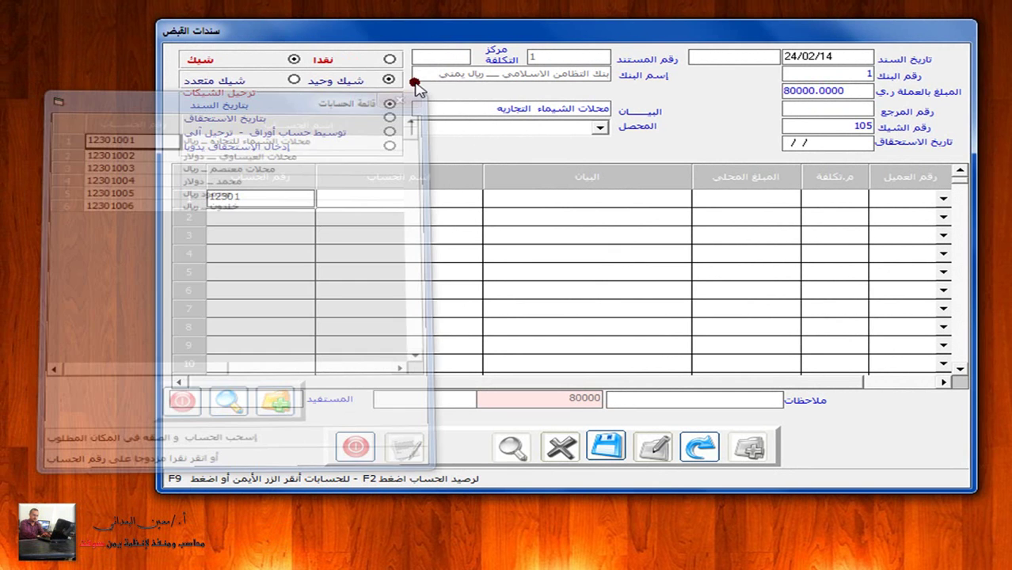
{"action": "left_click", "coordinate": [412, 88]}
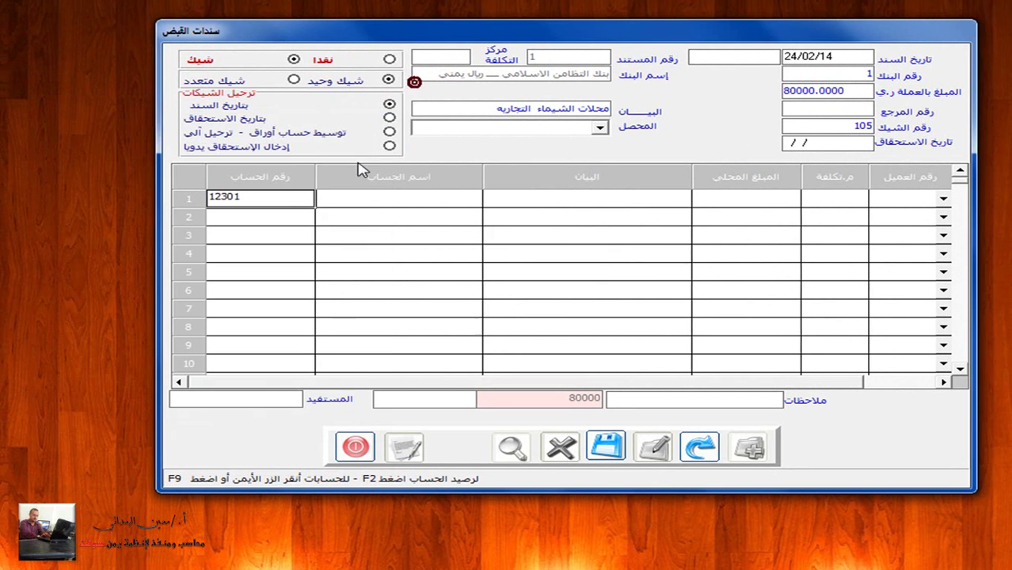
- Replace the partial entry in the first row with the full account number of محلات الشيماء للتجاره ــ ريال
{"action": "key", "text": "BackSpace"}
{"action": "key", "text": "BackSpace"}
{"action": "key", "text": "BackSpace"}
{"action": "key", "text": "BackSpace"}
{"action": "key", "text": "BackSpace"}
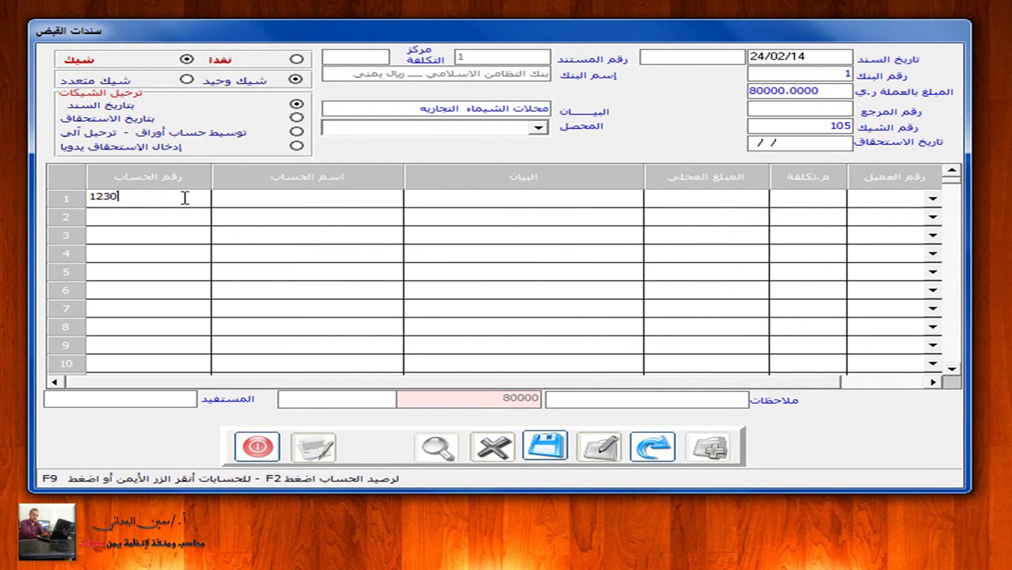
{"action": "type", "text": "113"}
{"action": "key", "text": "BackSpace"}
{"action": "key", "text": "BackSpace"}
{"action": "type", "text": "2301001"}
{"action": "key", "text": "Return"}
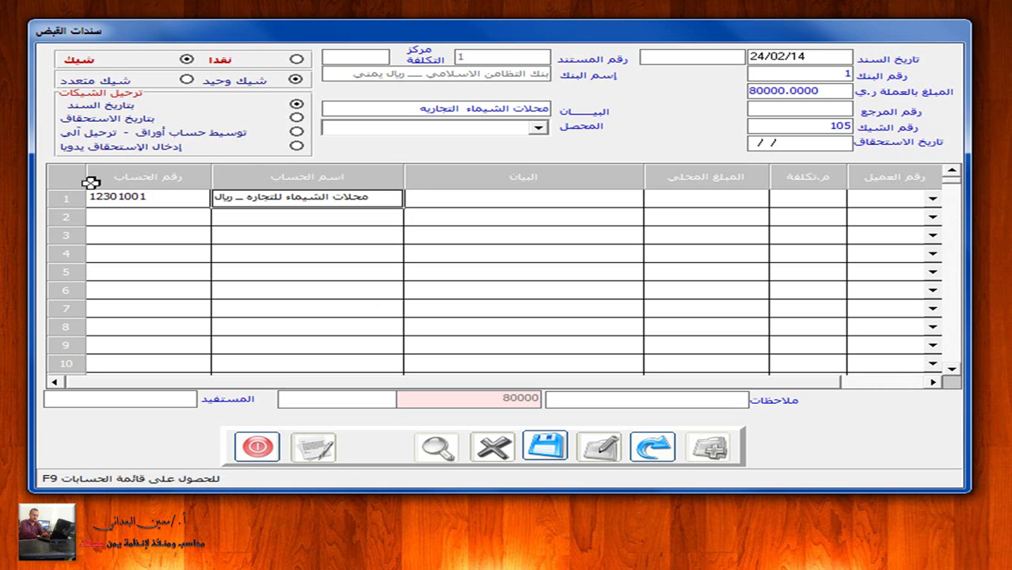
- Clear the account number from the first row of the voucher
{"action": "left_click", "coordinate": [185, 196]}
{"action": "key", "text": "BackSpace"}
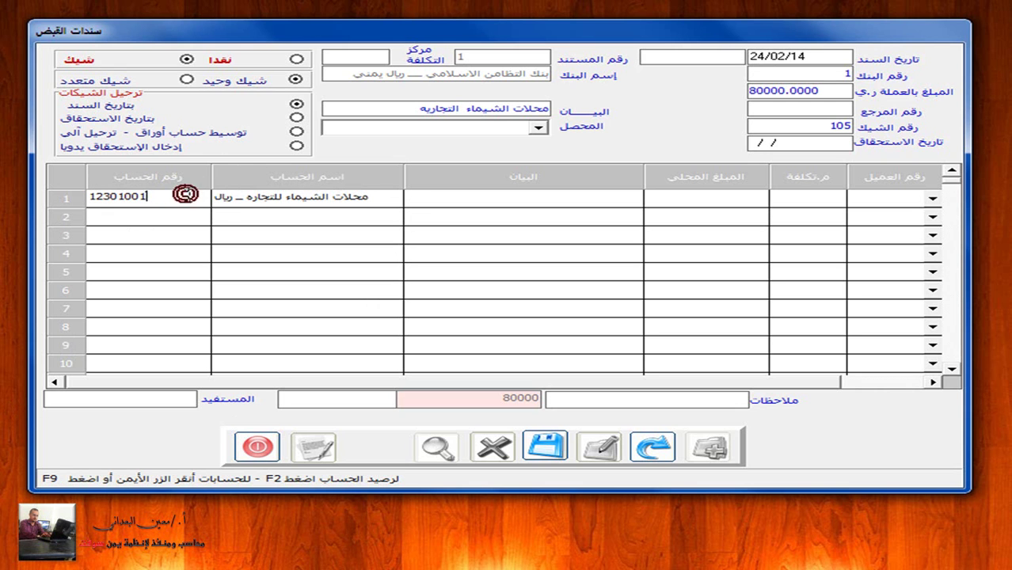
{"action": "key", "text": "BackSpace"}
{"action": "key", "text": "BackSpace"}
{"action": "key", "text": "BackSpace"}
{"action": "key", "text": "BackSpace"}
{"action": "key", "text": "BackSpace"}
{"action": "key", "text": "BackSpace"}
{"action": "key", "text": "BackSpace"}
{"action": "key", "text": "Return"}
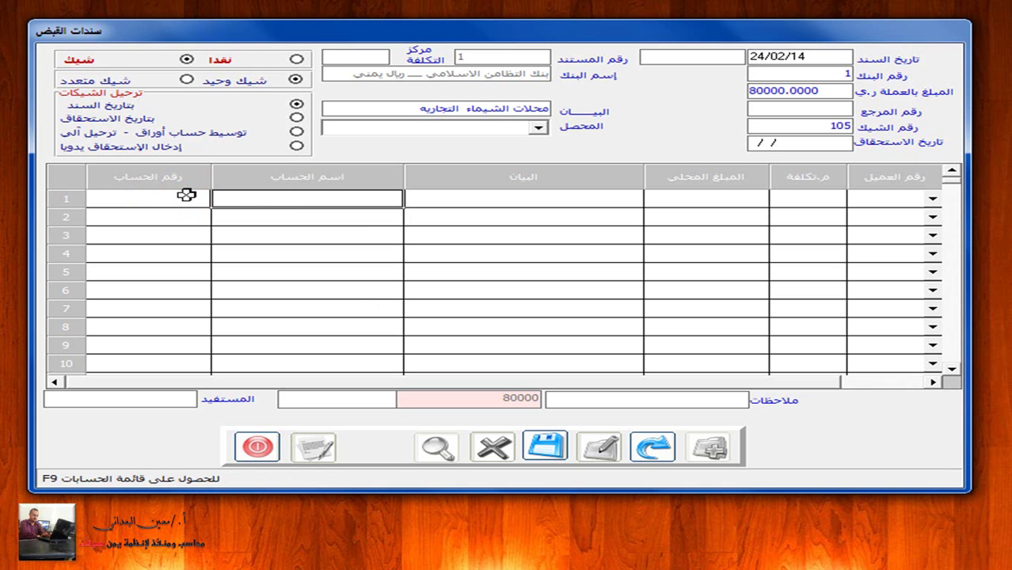
- Search the accounts by name with *الشيماء and insert محلات الشيماء للتجاره ــ ريال into the first row
{"action": "left_click", "coordinate": [254, 198]}
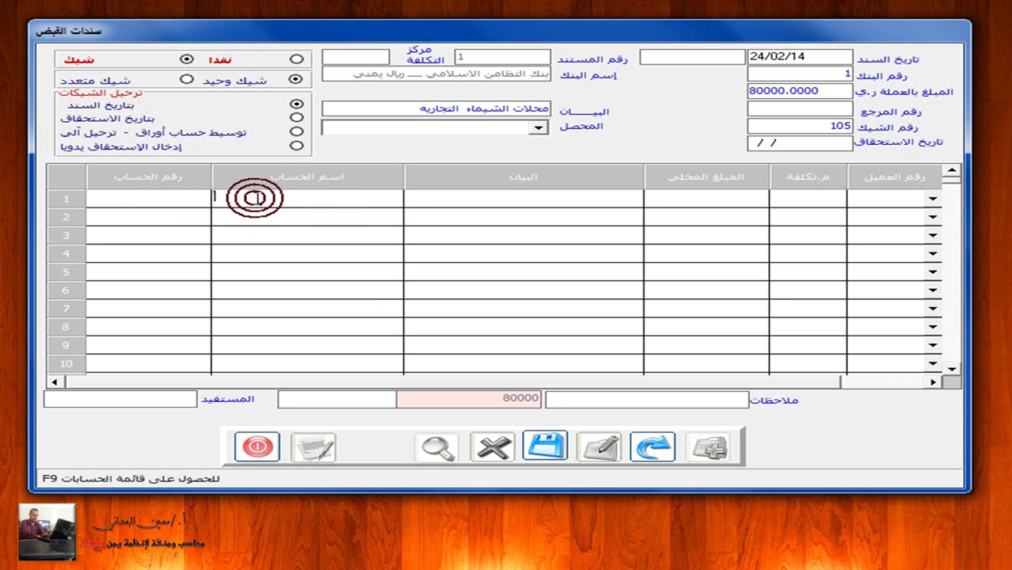
{"action": "type", "text": "*"}
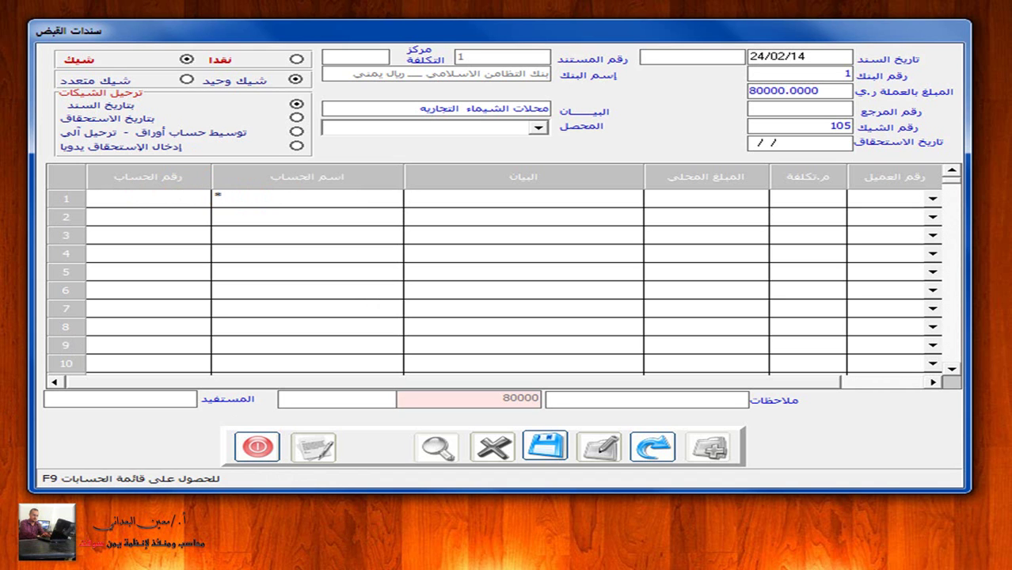
{"action": "type", "text": "الشيماء"}
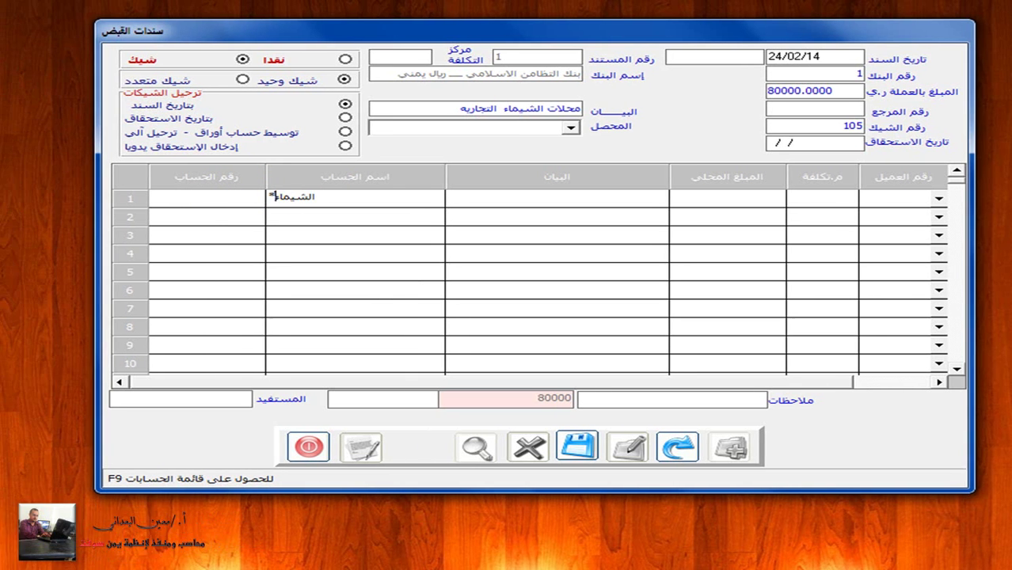
{"action": "key", "text": "F9"}
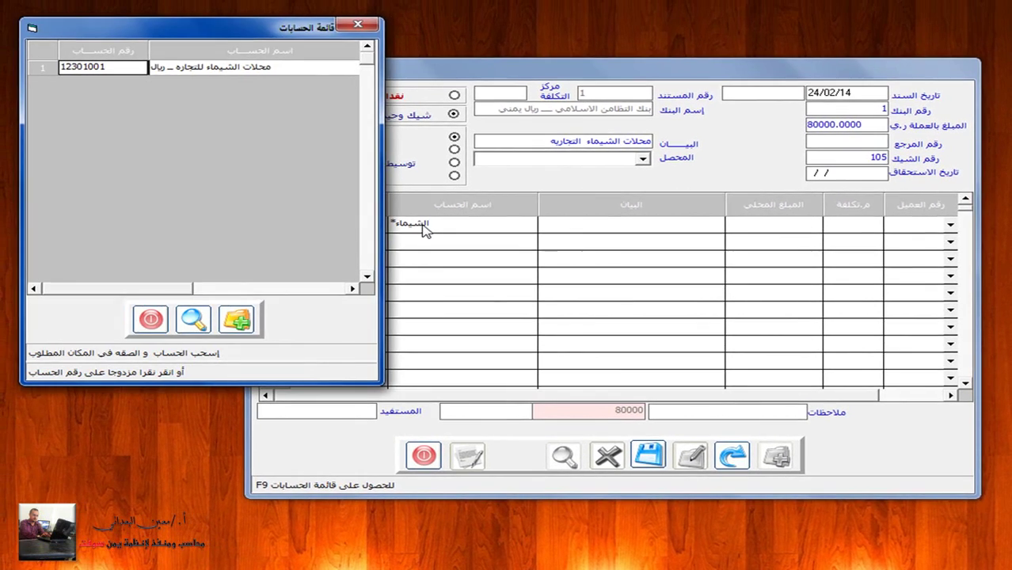
{"action": "double_click", "coordinate": [222, 66]}
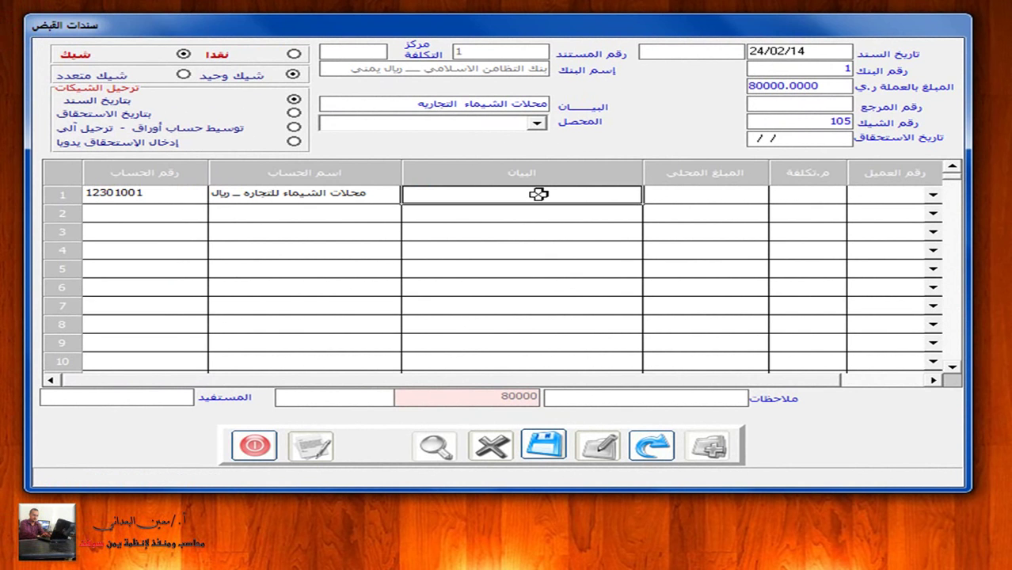
- Enter دفعه من الحساب بموجب شيك رقم ١٠٥ as the first row's description
{"action": "left_click", "coordinate": [539, 194]}
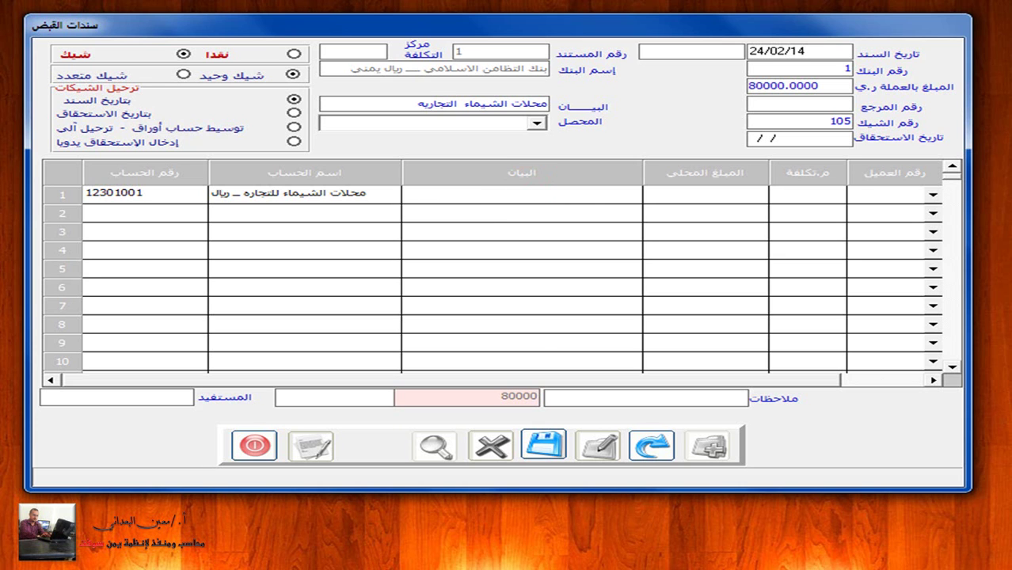
{"action": "type", "text": "دفعه من الحساب بم"}
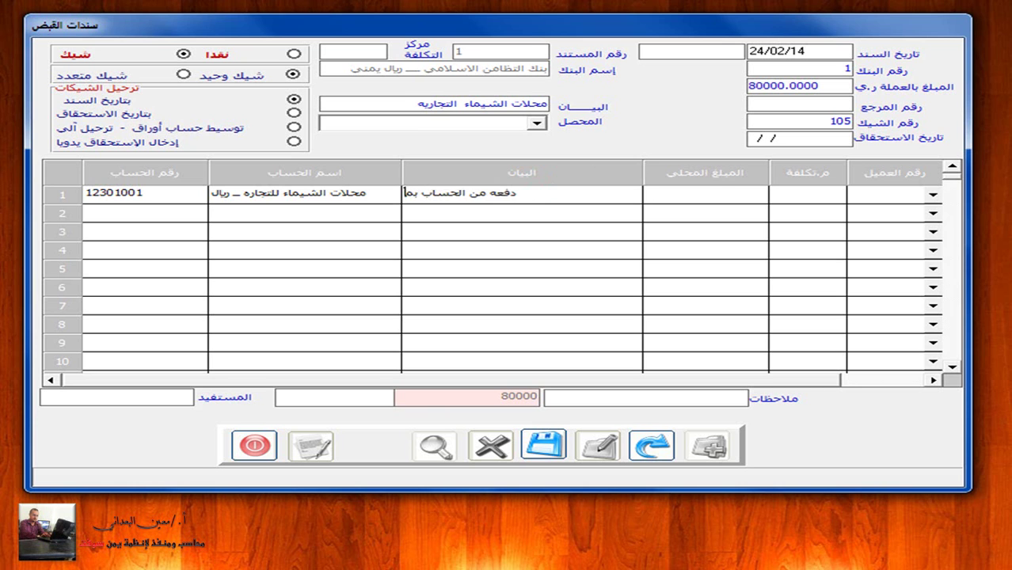
{"action": "type", "text": "وجب شي"}
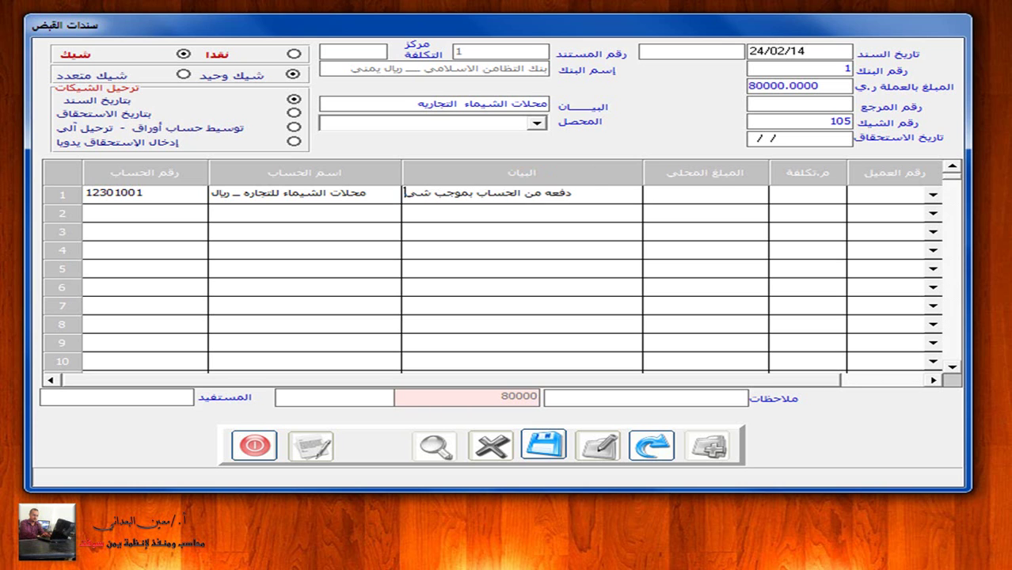
{"action": "type", "text": "ك رقم ١٠٥"}
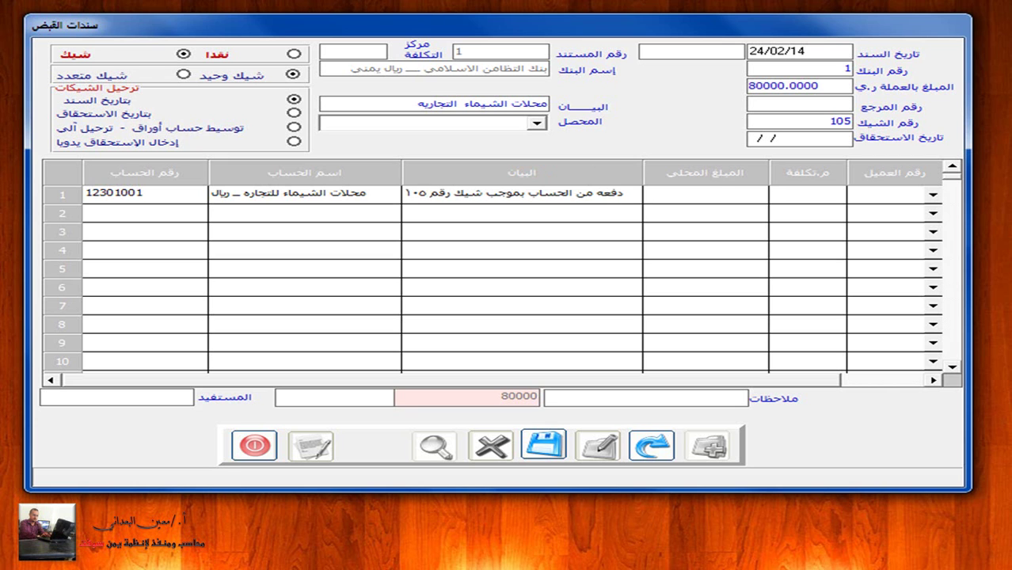
{"action": "key", "text": "Return"}
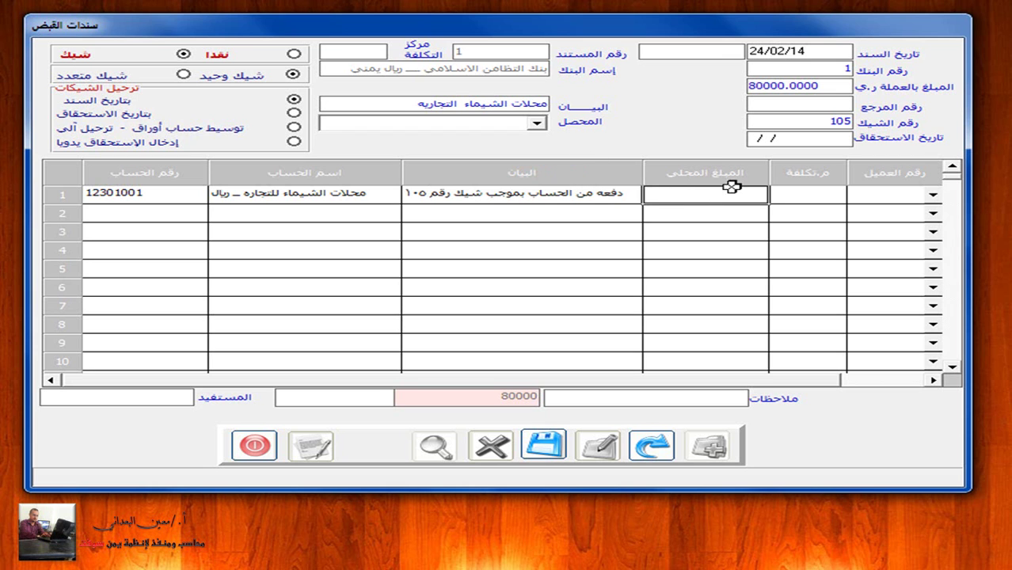
- Set the first row's local amount to 80000 and save the receipt voucher
{"action": "left_click", "coordinate": [698, 196]}
{"action": "type", "text": "80000"}
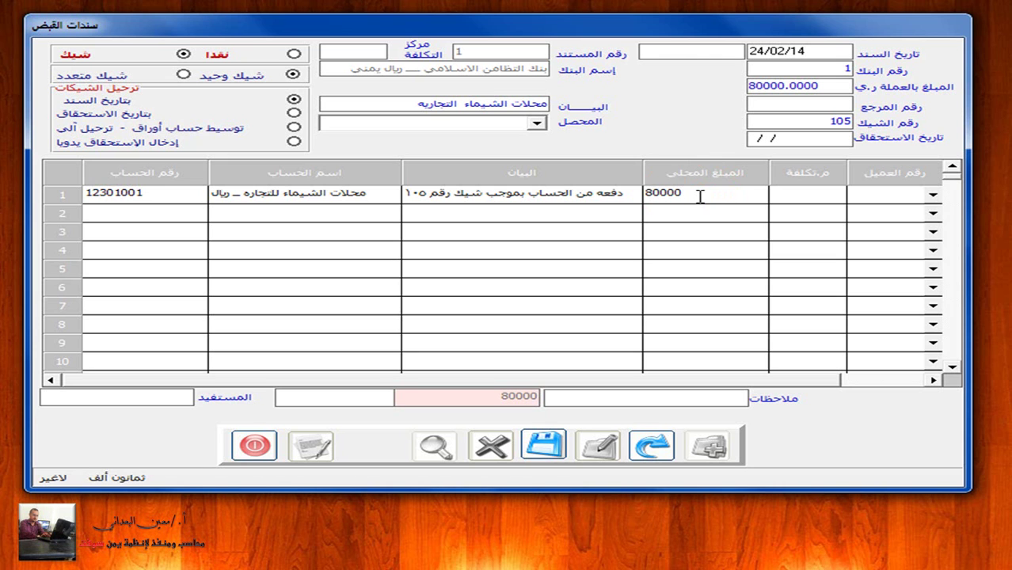
{"action": "key", "text": "Return"}
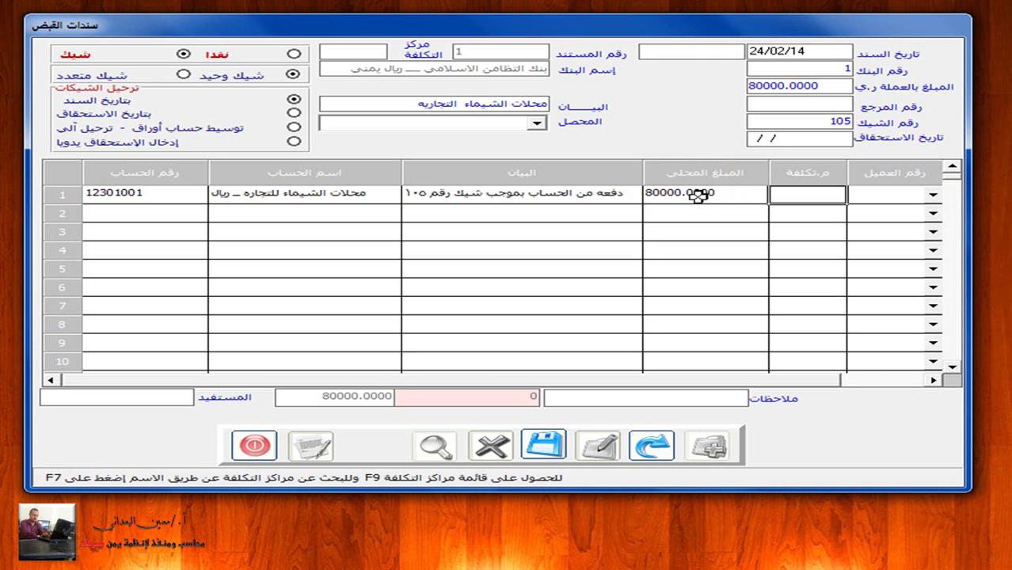
{"action": "left_click", "coordinate": [543, 445]}
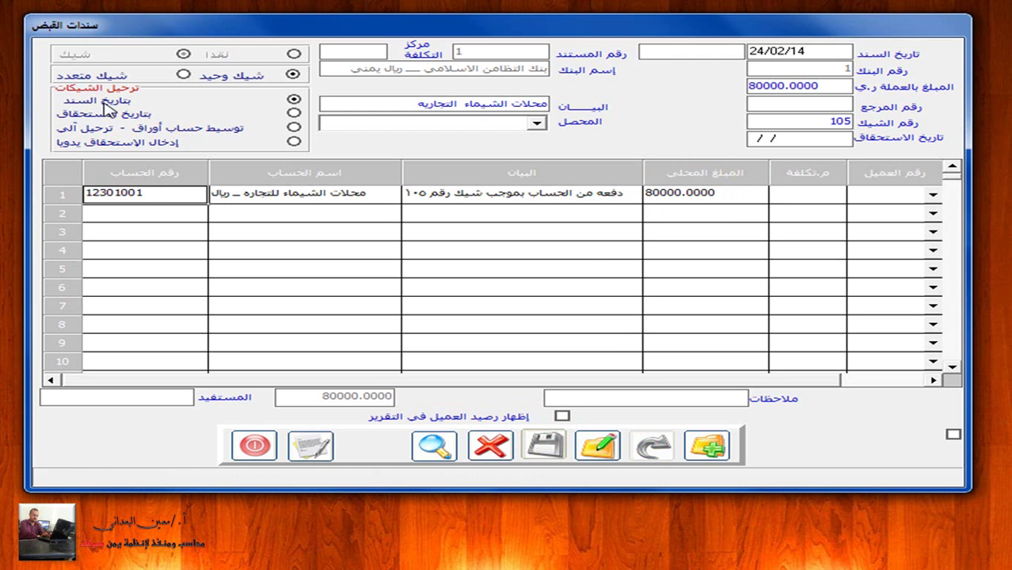
- Preview the cheque receipt report on screen without sending it to the printer, and close both the report and the voucher form
{"action": "left_click", "coordinate": [311, 446]}
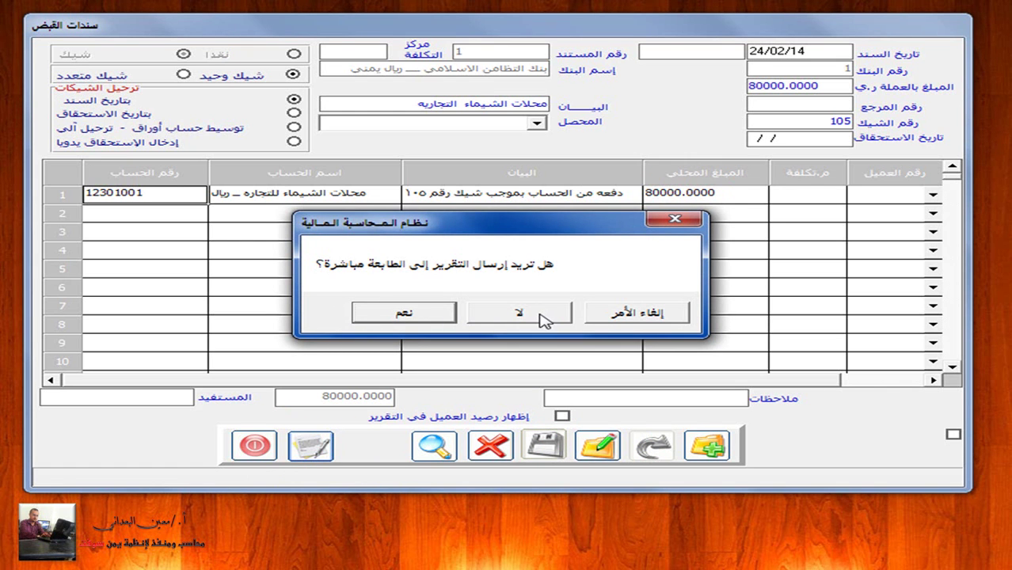
{"action": "left_click", "coordinate": [543, 317]}
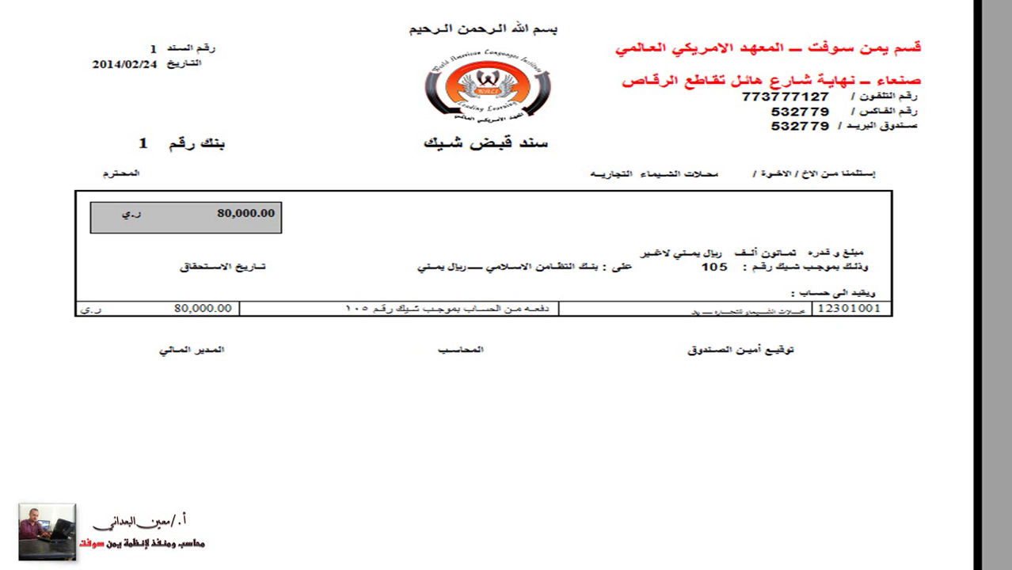
{"action": "key", "text": "Escape"}
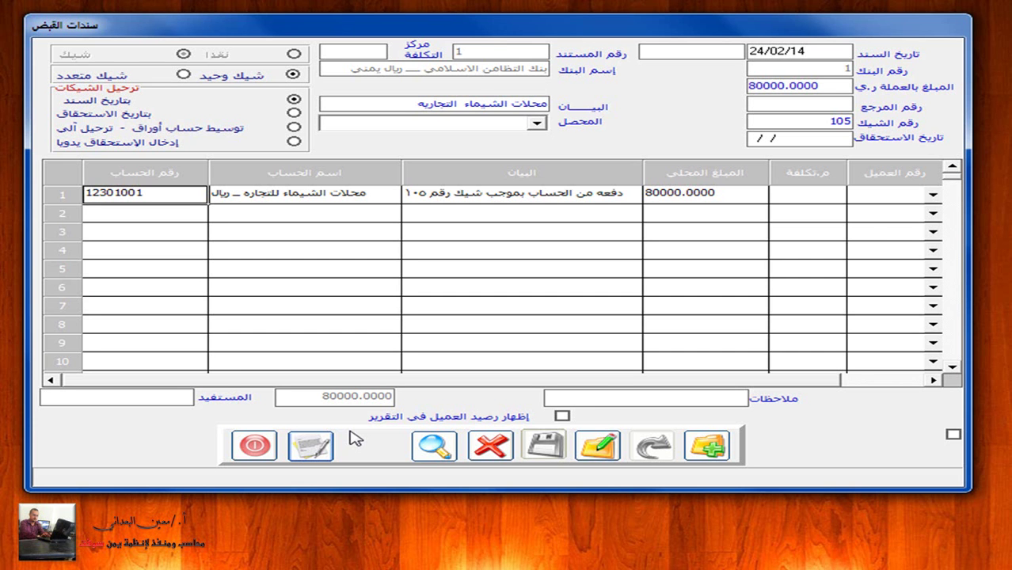
{"action": "left_click", "coordinate": [255, 445]}
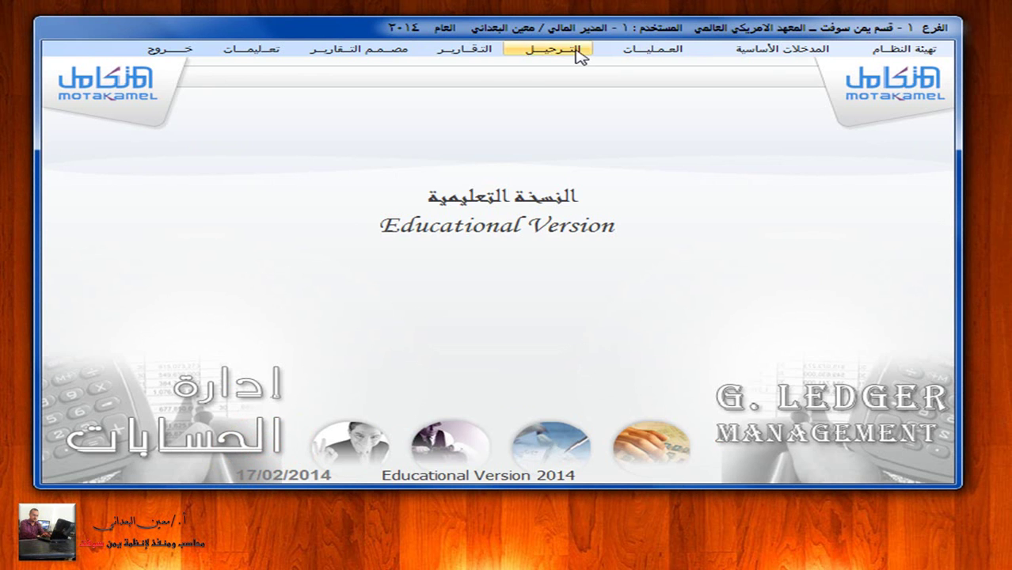
- Open the posting form for due cheques (الشيكات المستحقة) and select bank number 1, بنك التظامن الاسلامي ــ ريال
{"action": "left_click", "coordinate": [580, 48]}
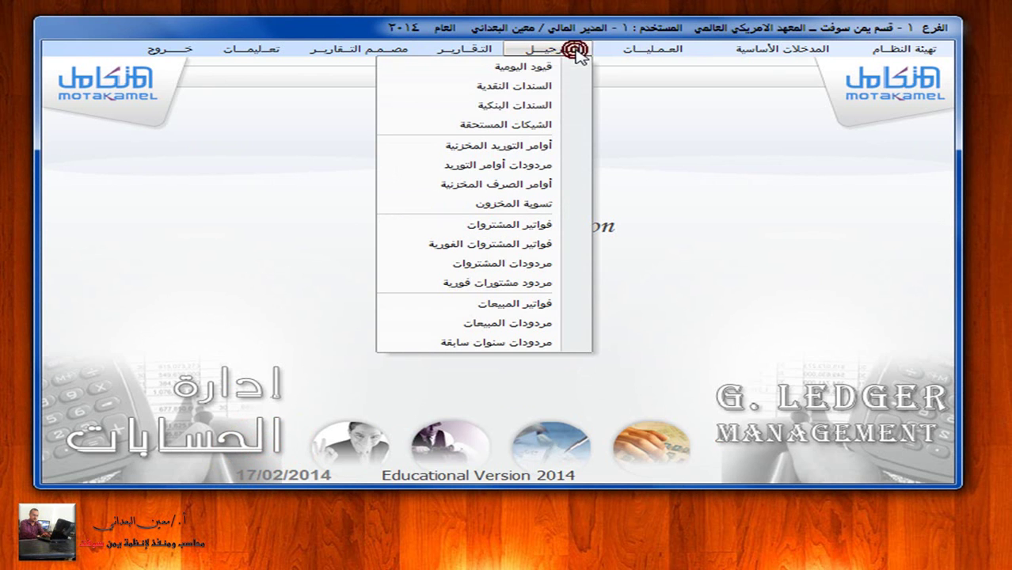
{"action": "left_click", "coordinate": [581, 105]}
{"action": "left_click", "coordinate": [457, 126]}
{"action": "left_click", "coordinate": [671, 181]}
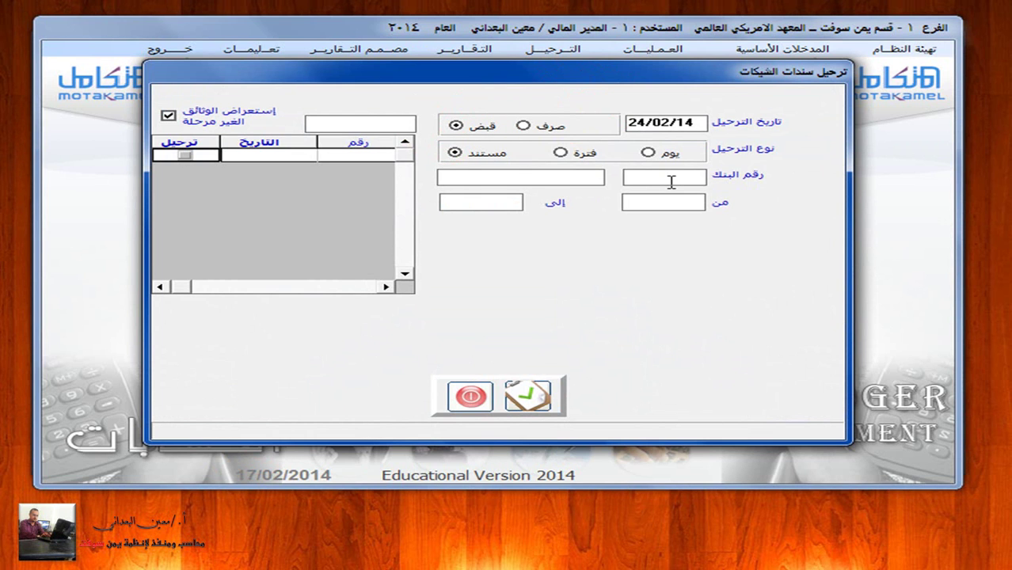
{"action": "double_click", "coordinate": [671, 182]}
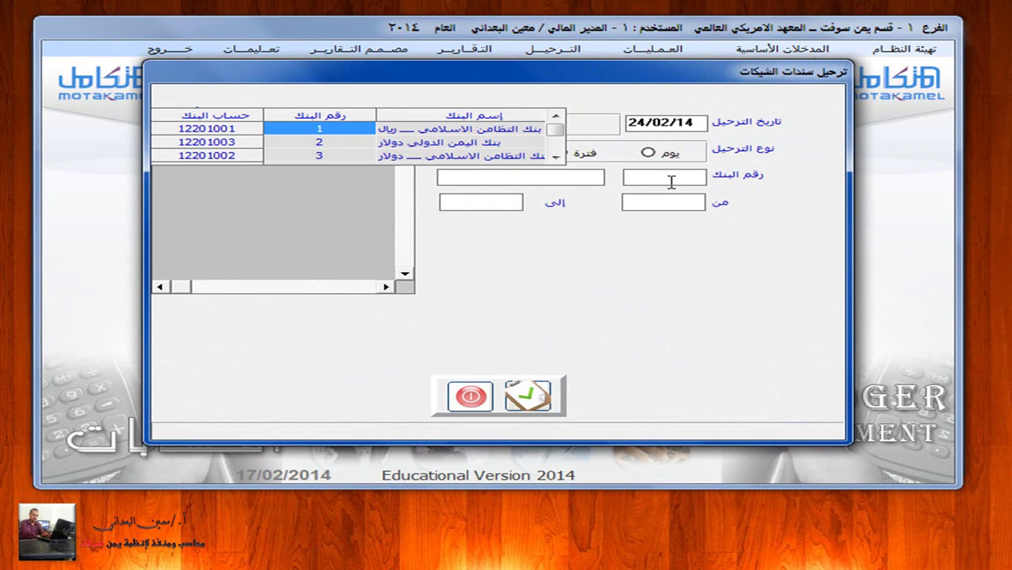
{"action": "double_click", "coordinate": [529, 130]}
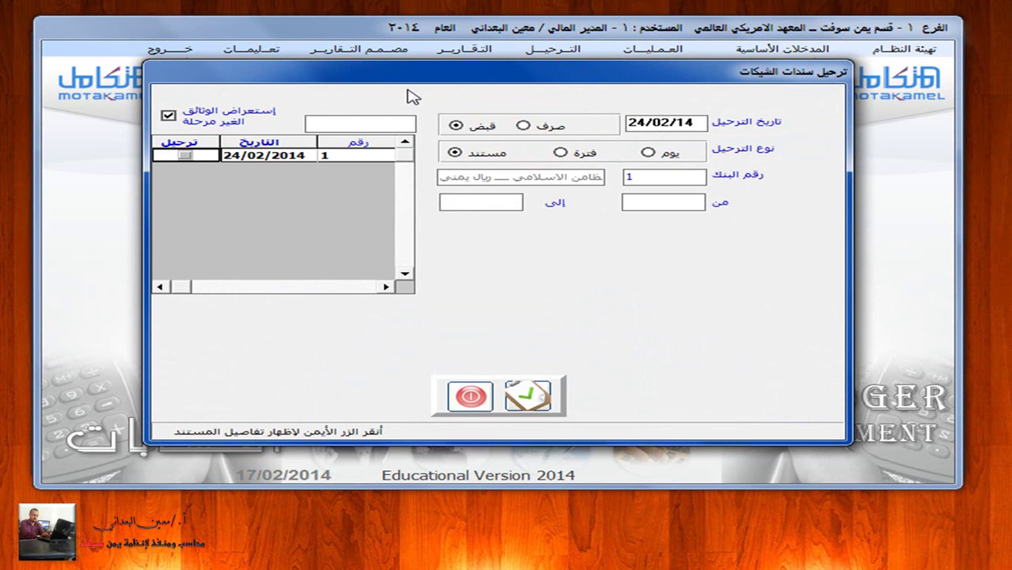
- Mark receipt voucher 1 dated 24/02/2014 for posting, review its entry details, post it and close the posting form
{"action": "left_click", "coordinate": [187, 156]}
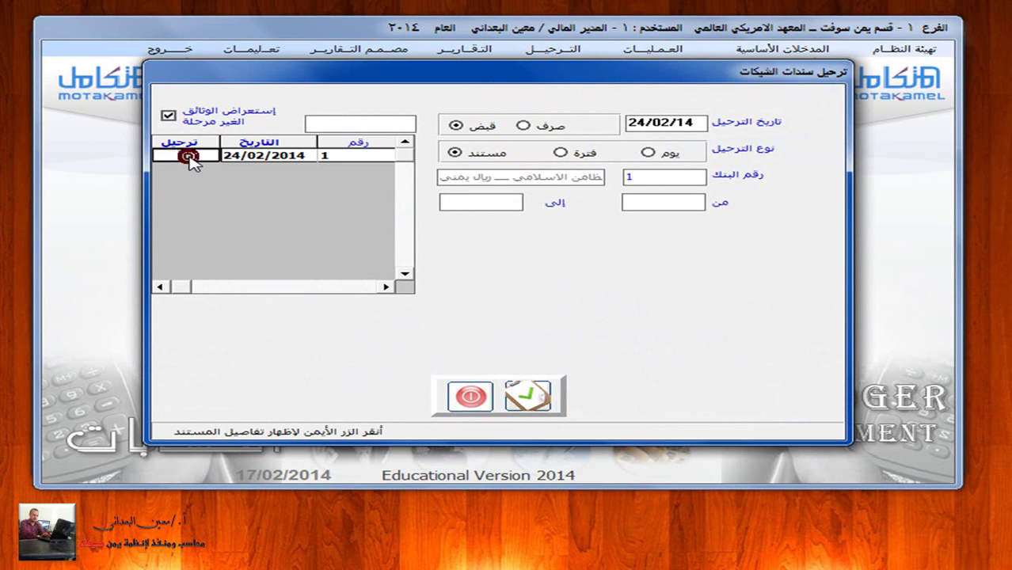
{"action": "left_click", "coordinate": [267, 156]}
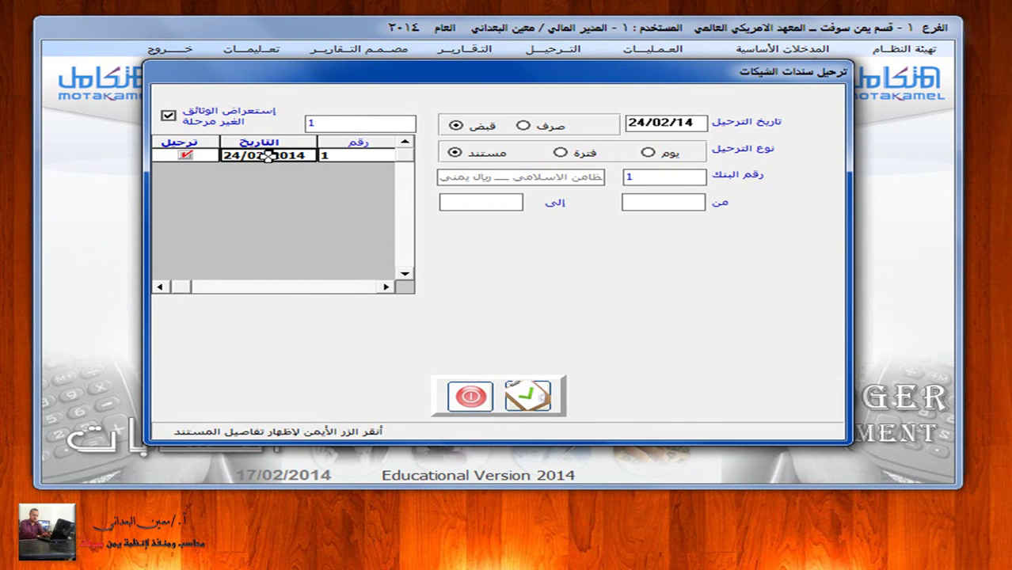
{"action": "right_click", "coordinate": [268, 156]}
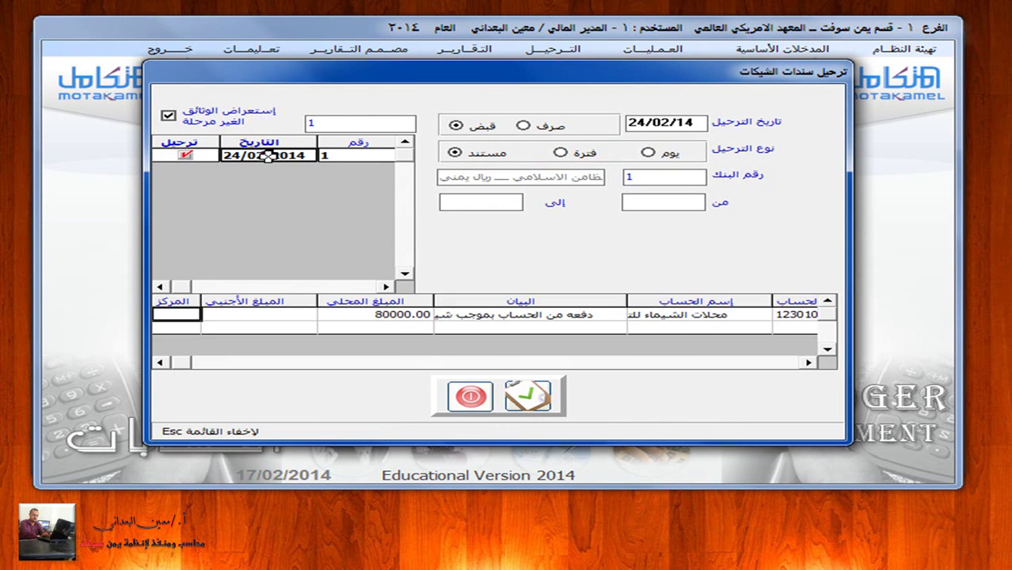
{"action": "left_click", "coordinate": [807, 363]}
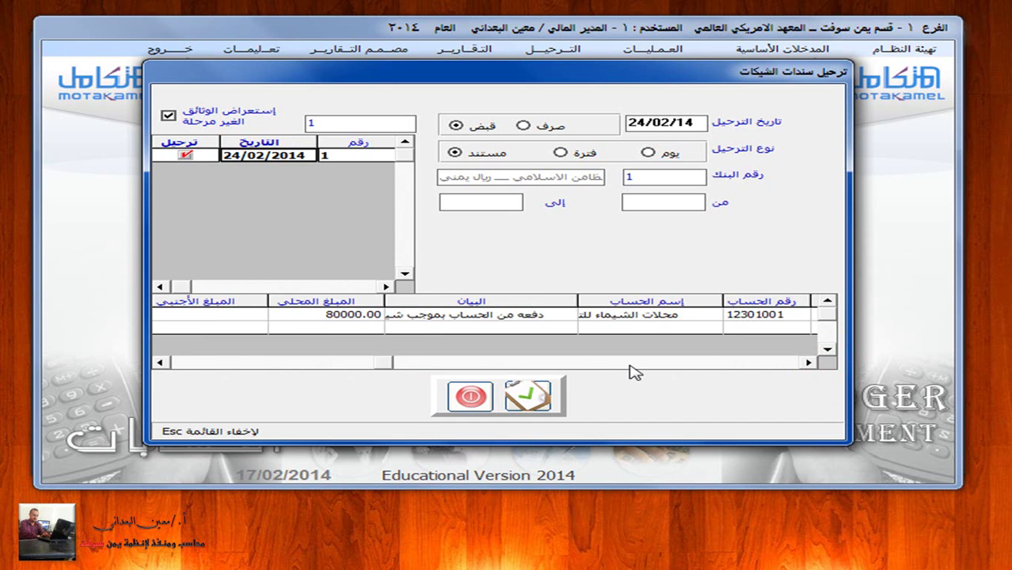
{"action": "left_click", "coordinate": [527, 396]}
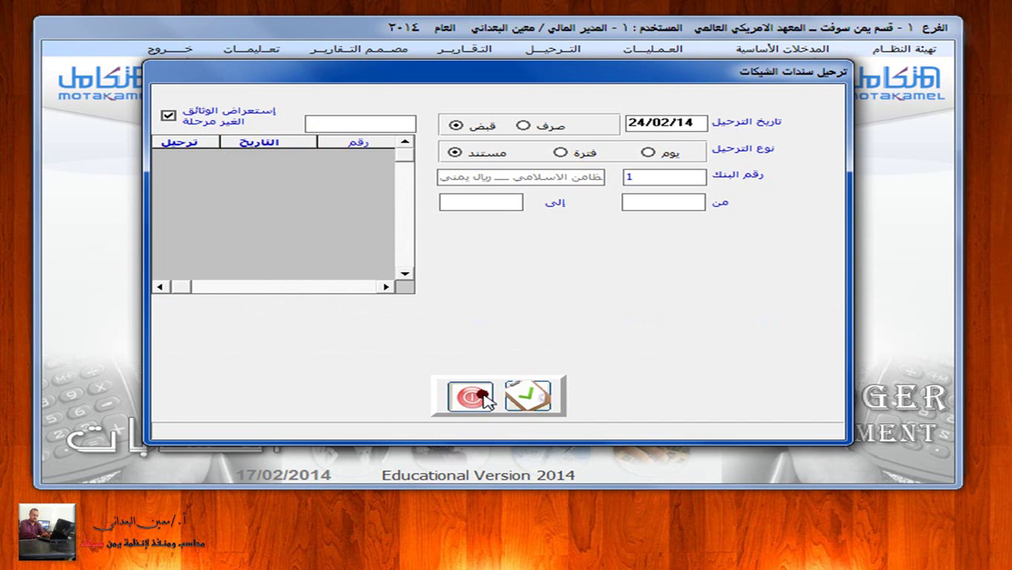
{"action": "left_click", "coordinate": [469, 396]}
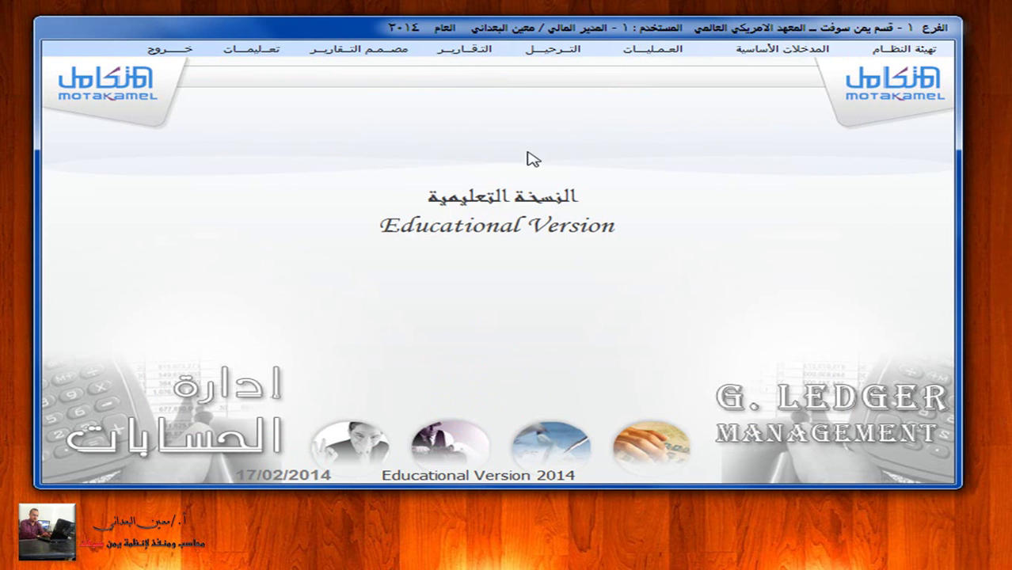
- Open the sub-account statement report and choose محلات الشيماء للتجاره ــ ريال by searching the account name for *الشيماء
{"action": "left_click", "coordinate": [488, 51]}
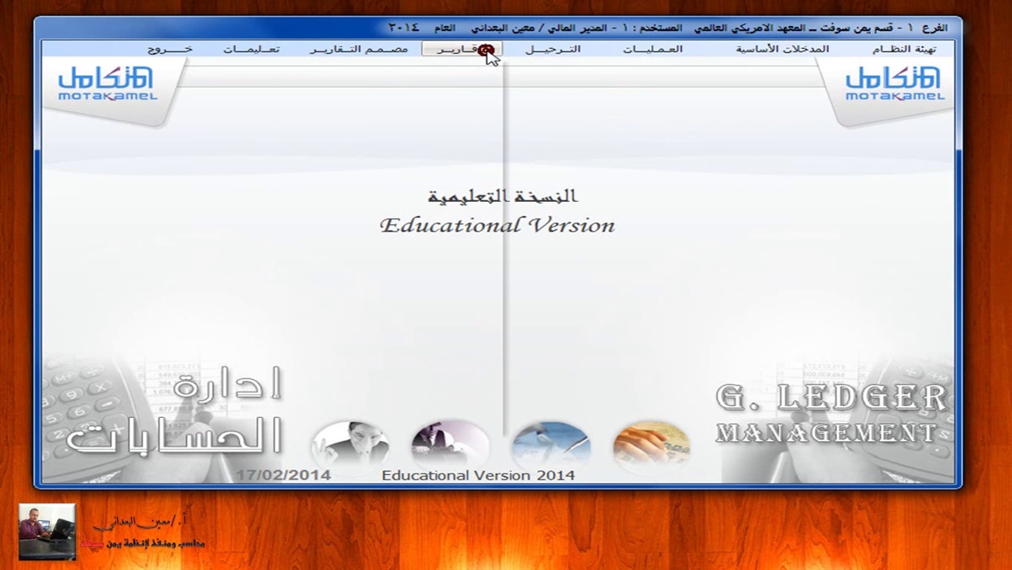
{"action": "left_click", "coordinate": [422, 228]}
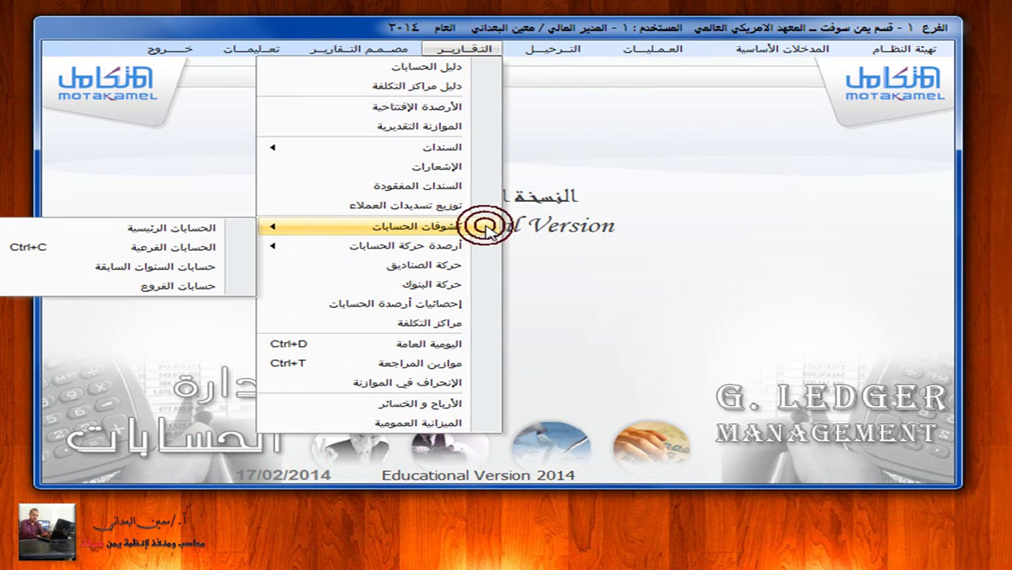
{"action": "left_click", "coordinate": [213, 246]}
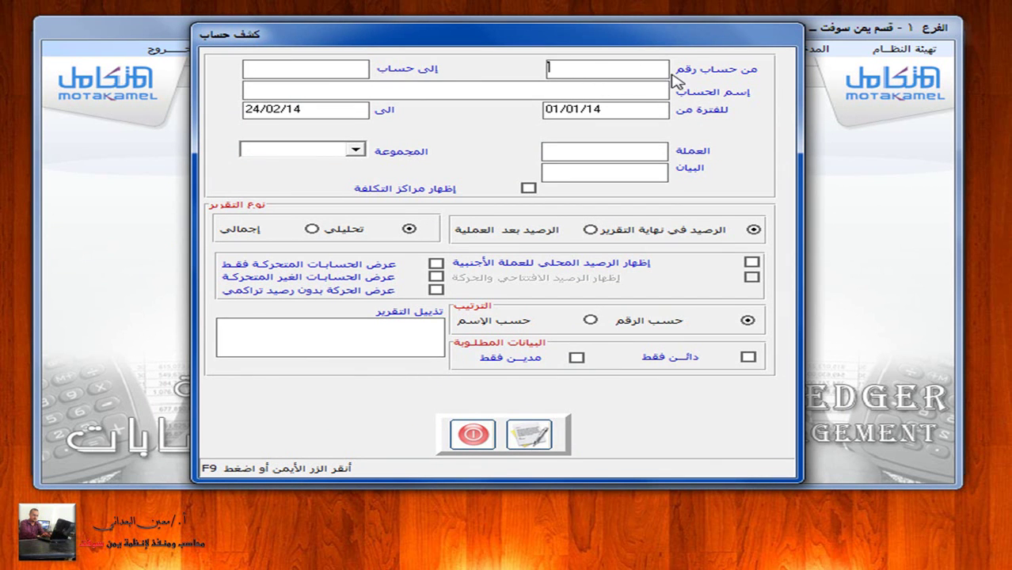
{"action": "left_click", "coordinate": [639, 90]}
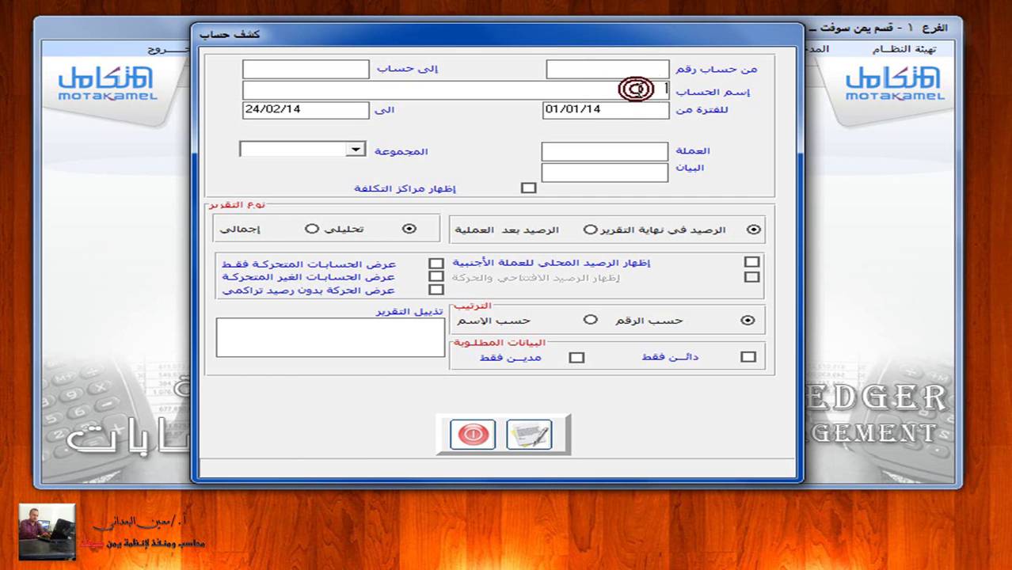
{"action": "type", "text": "*"}
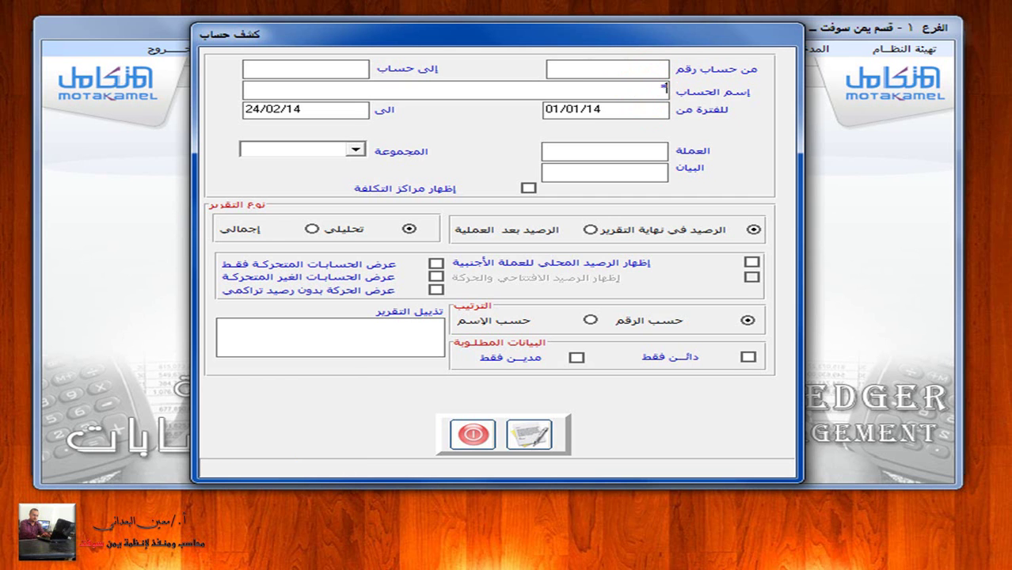
{"action": "type", "text": "الشيماء"}
{"action": "key", "text": "Return"}
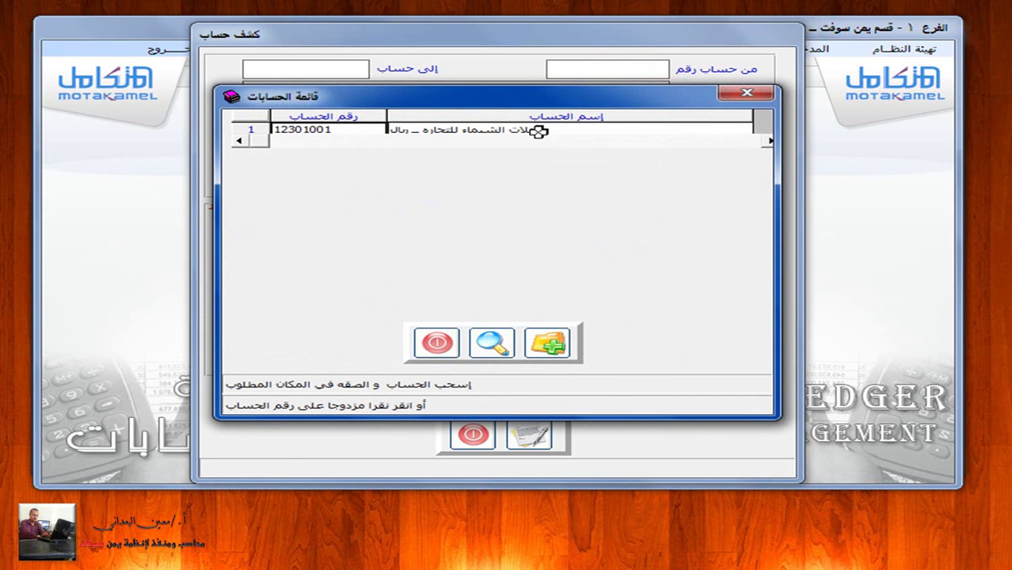
{"action": "double_click", "coordinate": [538, 131]}
- Display the account statement of محلات الشيماء for 01/01/14 to 24/02/14, and close the report and its form
{"action": "left_click", "coordinate": [537, 434]}
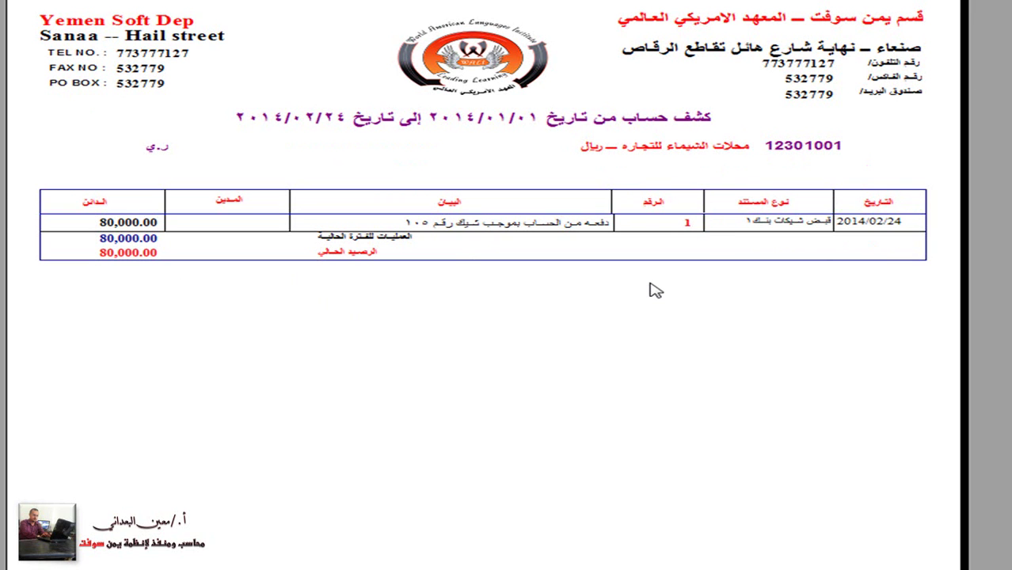
{"action": "key", "text": "Escape"}
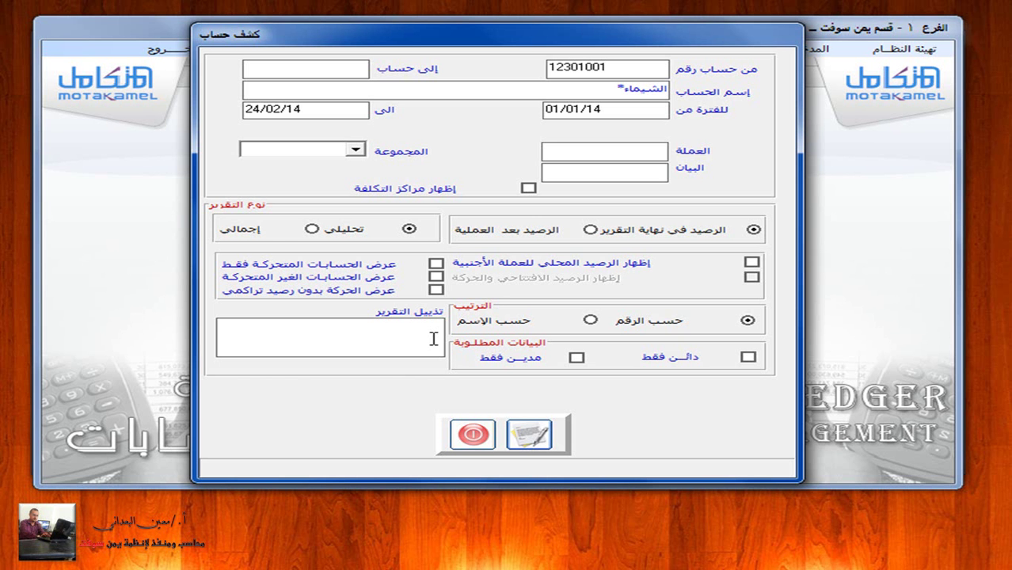
{"action": "left_click", "coordinate": [473, 434]}
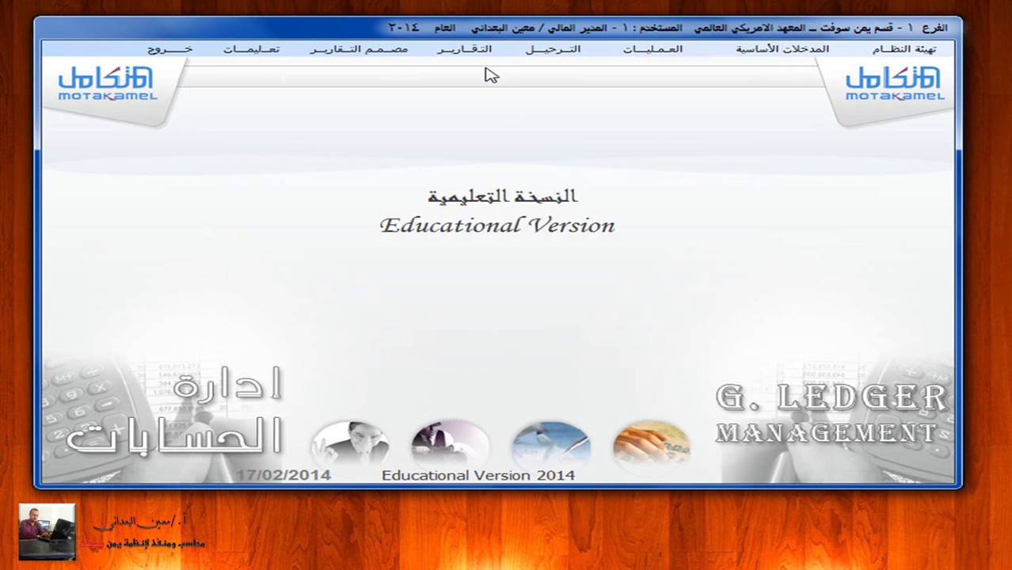
- Run the general journal report (اليومية العامة) for document type سندات قبض, entry type بنكي and bank number 1
{"action": "left_click", "coordinate": [487, 54]}
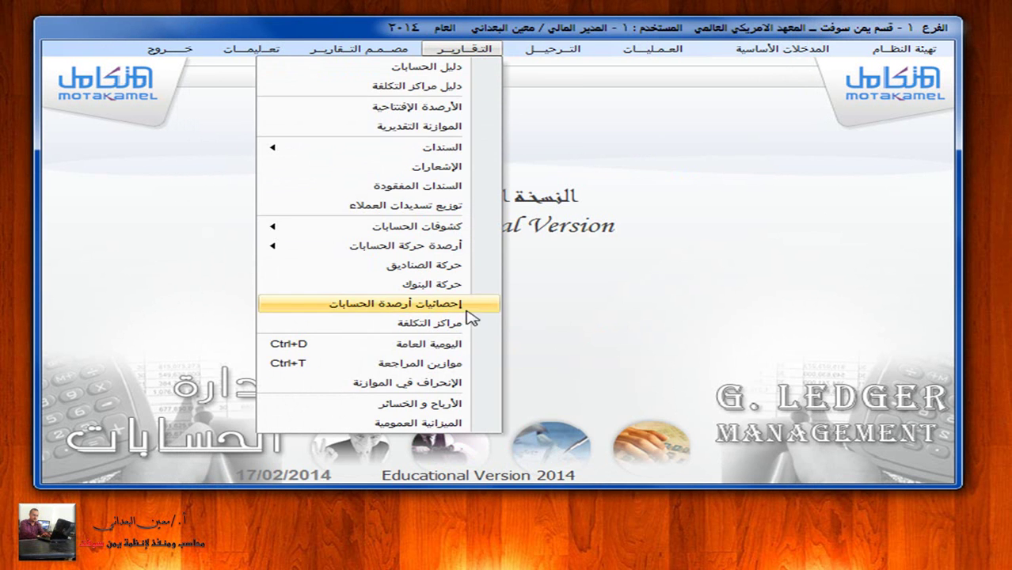
{"action": "left_click", "coordinate": [481, 345]}
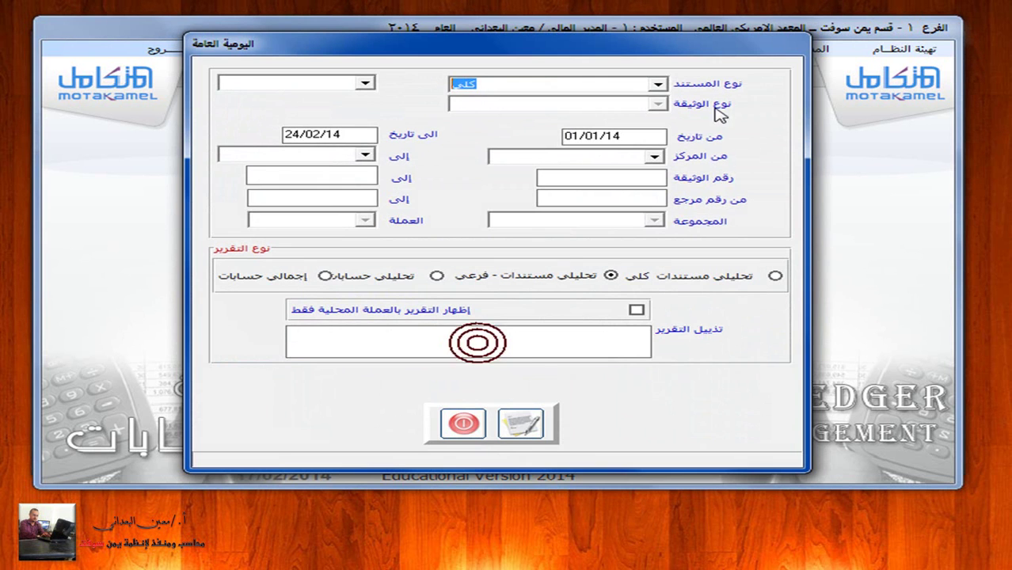
{"action": "left_click", "coordinate": [657, 84]}
{"action": "left_click", "coordinate": [545, 132]}
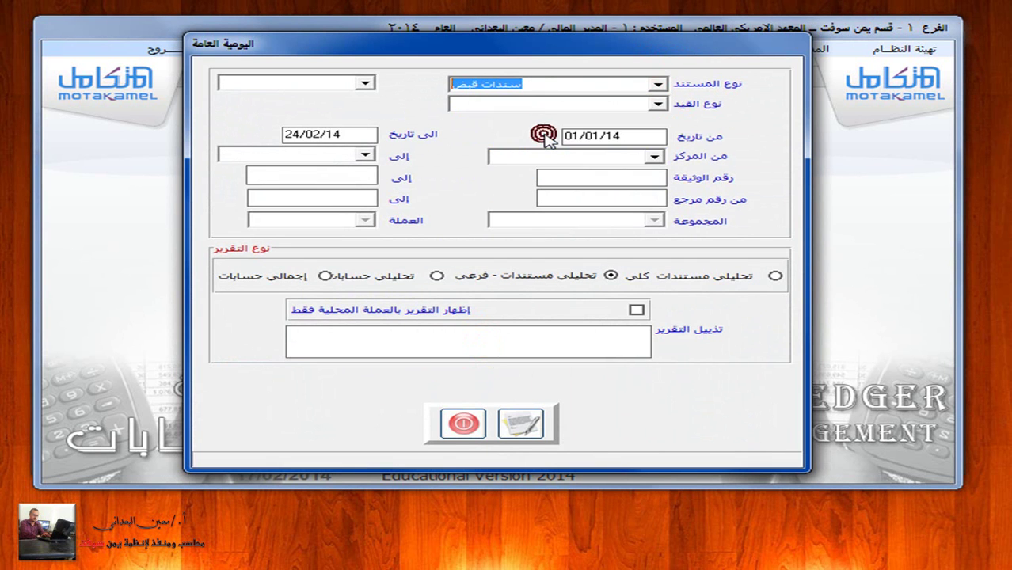
{"action": "left_click", "coordinate": [657, 104]}
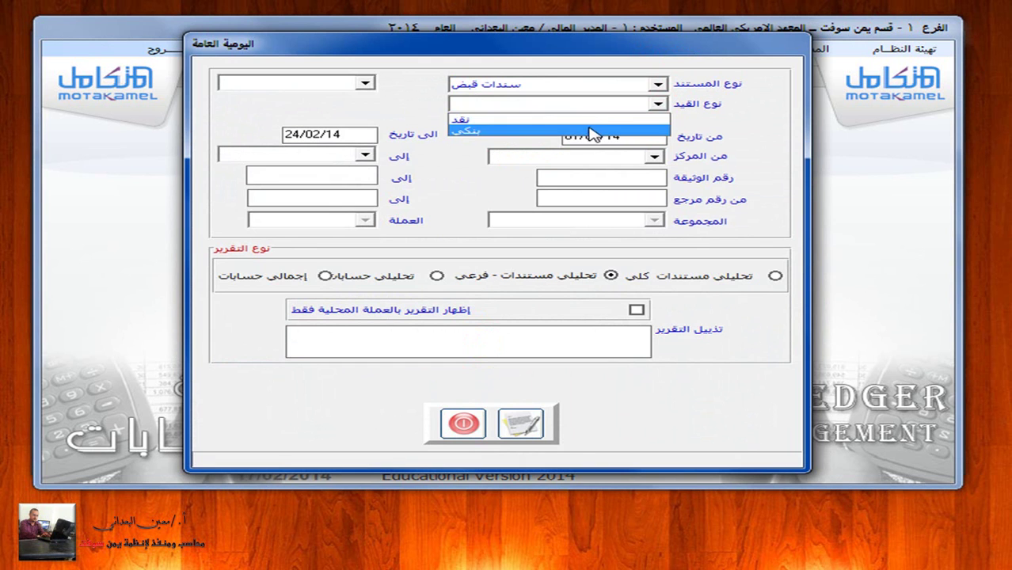
{"action": "left_click", "coordinate": [587, 126]}
{"action": "left_click", "coordinate": [362, 102]}
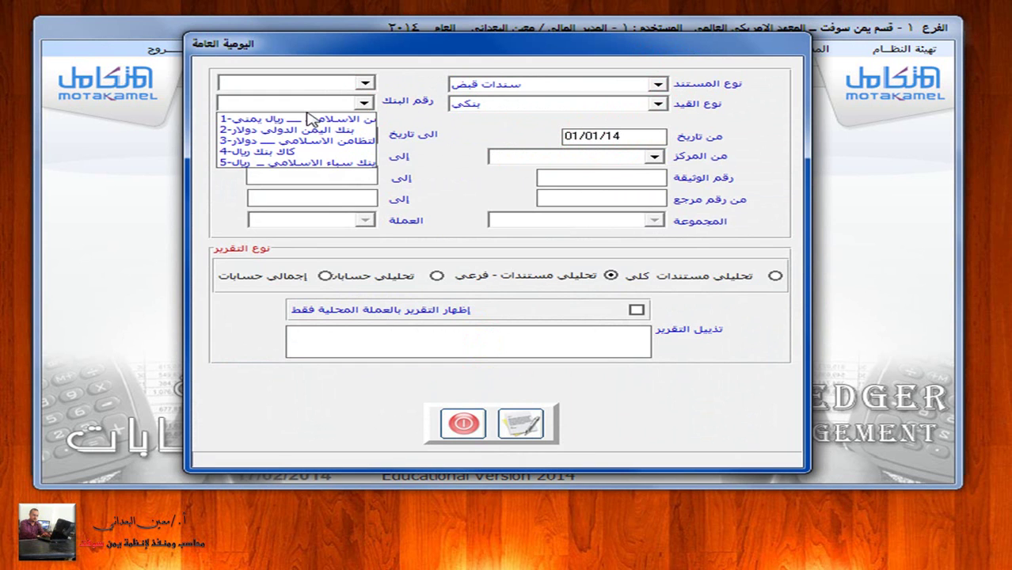
{"action": "left_click", "coordinate": [309, 120]}
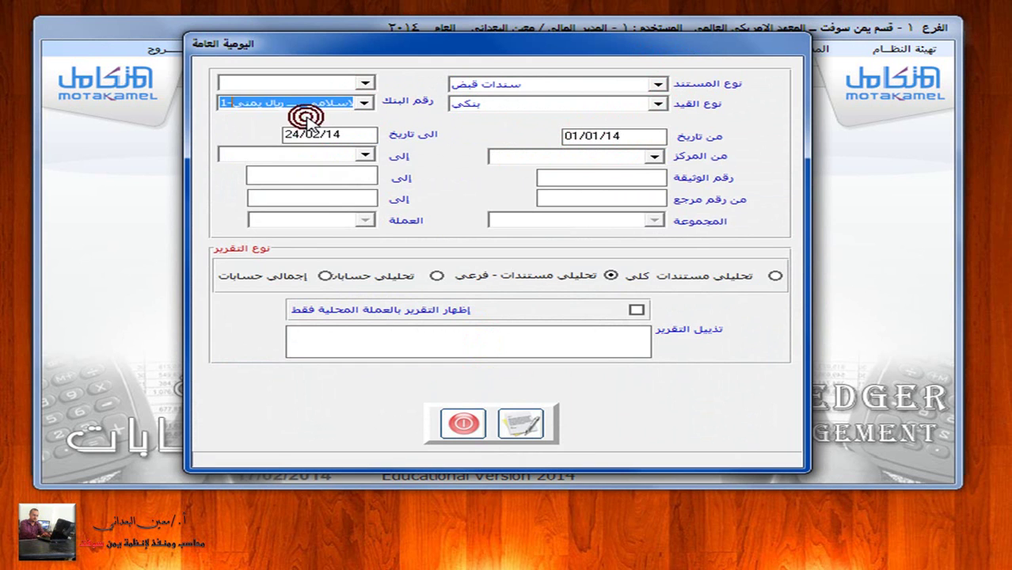
{"action": "left_click", "coordinate": [520, 424]}
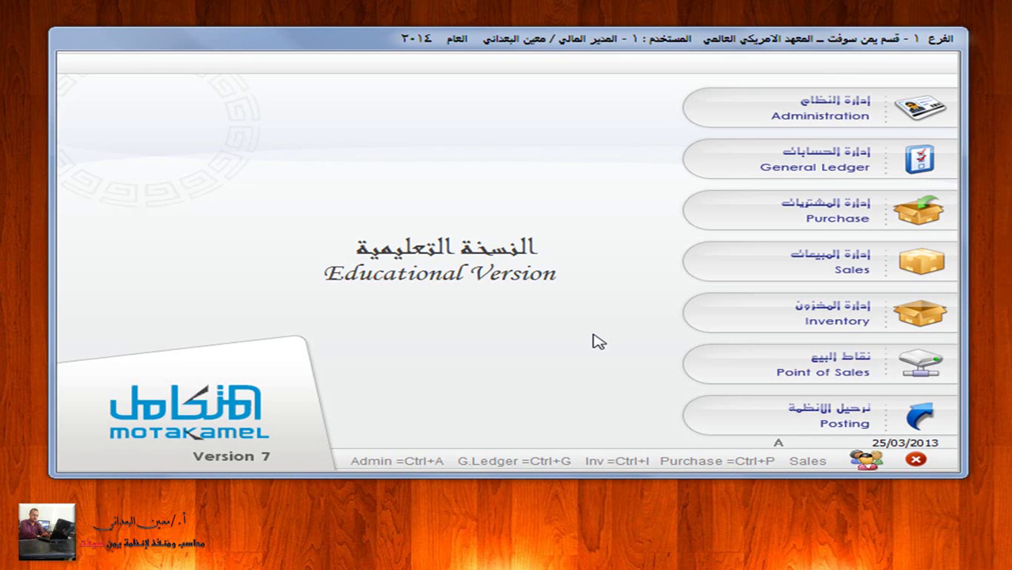
- Open a cheque (شيك) receipt voucher in the General Ledger module and set its cheque posting method to إدخال الاستحقاق يدويا
{"action": "left_click", "coordinate": [592, 334]}
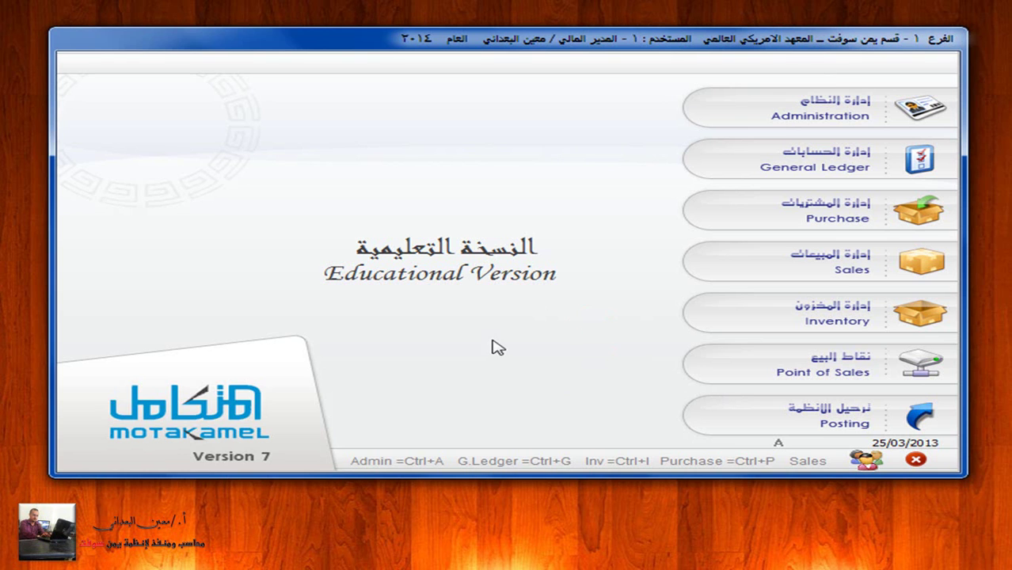
{"action": "left_click", "coordinate": [917, 158]}
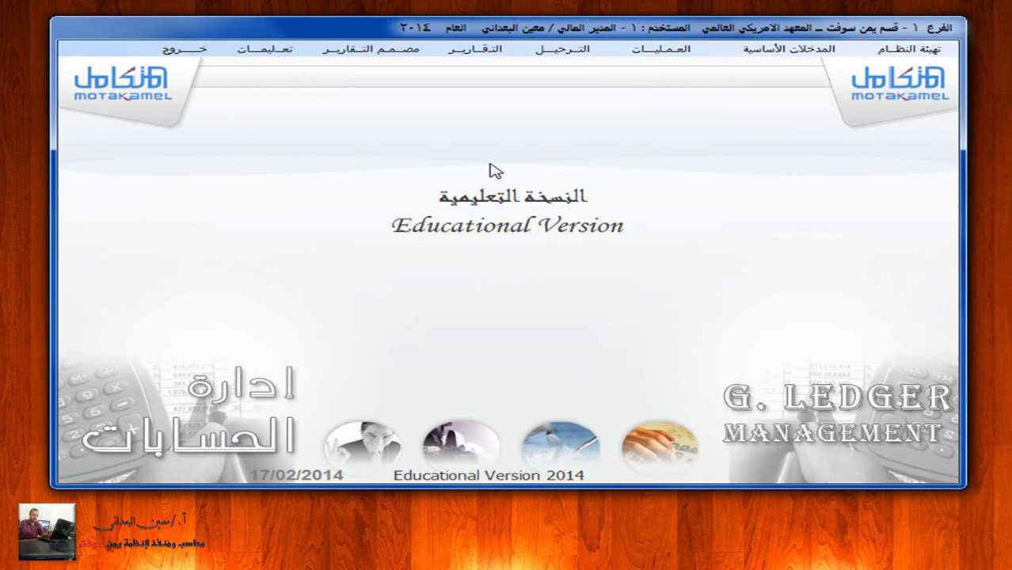
{"action": "left_click", "coordinate": [654, 54]}
{"action": "left_click", "coordinate": [634, 107]}
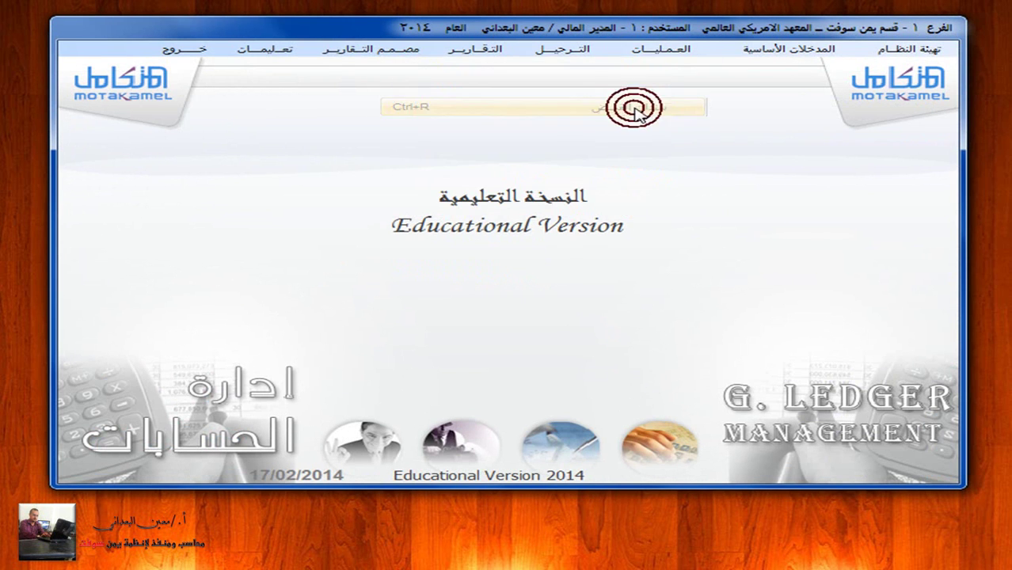
{"action": "left_click", "coordinate": [198, 54]}
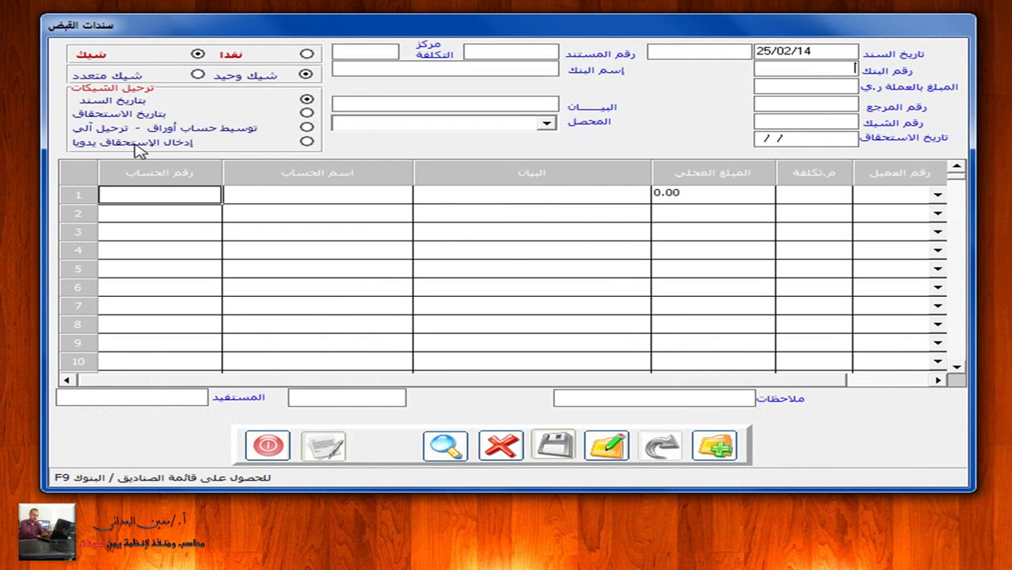
{"action": "left_click", "coordinate": [139, 147]}
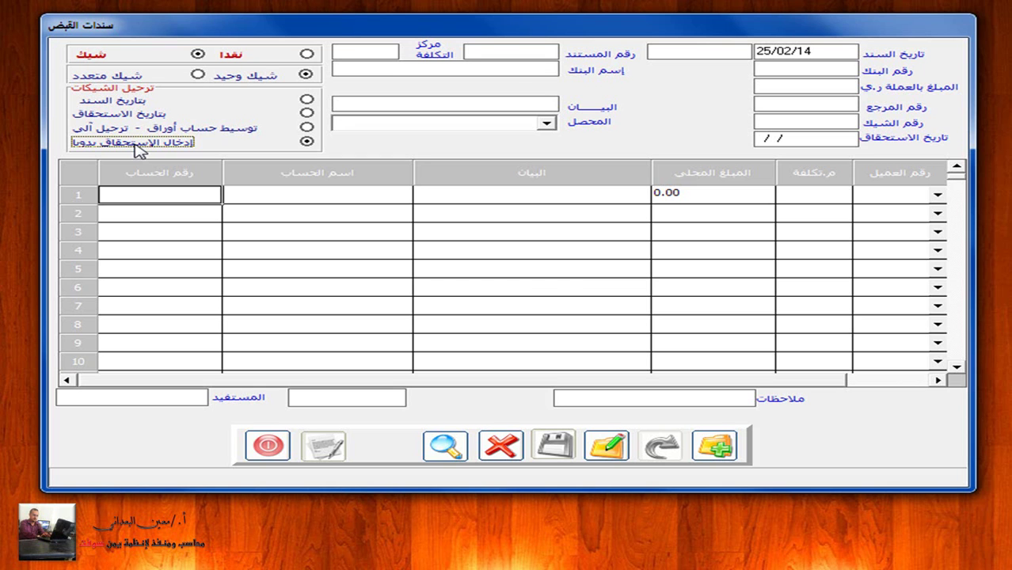
- Switch to Adobe Acrobat and bring the portfolio document 4سند قبض ــ ادخال الاستحقاق يدويا.pdf to the front
{"action": "key", "text": "super+Tab"}
{"action": "key", "text": "super+Tab"}
{"action": "key", "text": "super+Tab"}
{"action": "key", "text": "super+Tab"}
{"action": "key", "text": "super+Tab"}
{"action": "key", "text": "super+Tab"}
{"action": "key", "text": "super+Tab"}
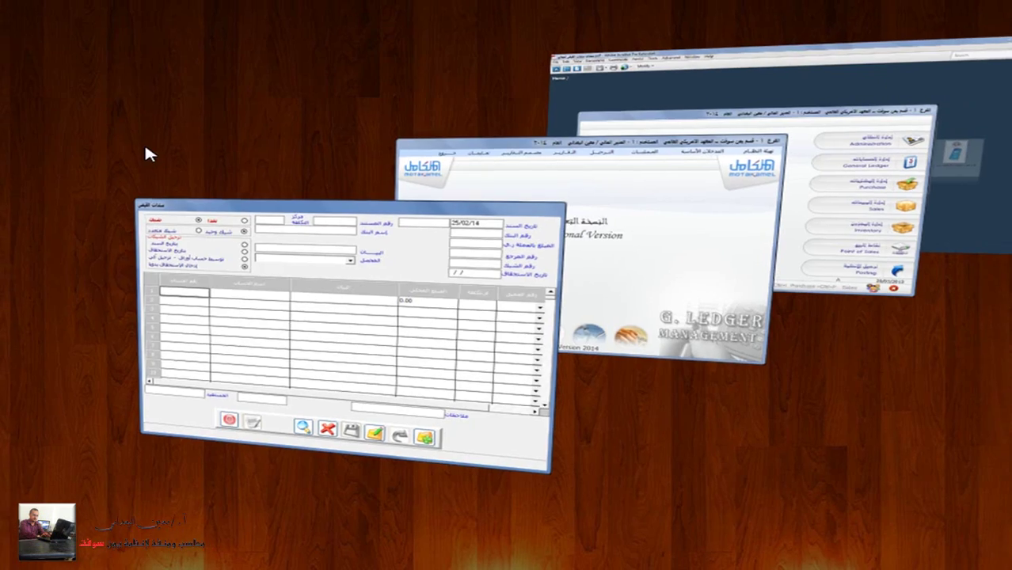
{"action": "key", "text": "super+Tab"}
{"action": "key", "text": "super+Tab"}
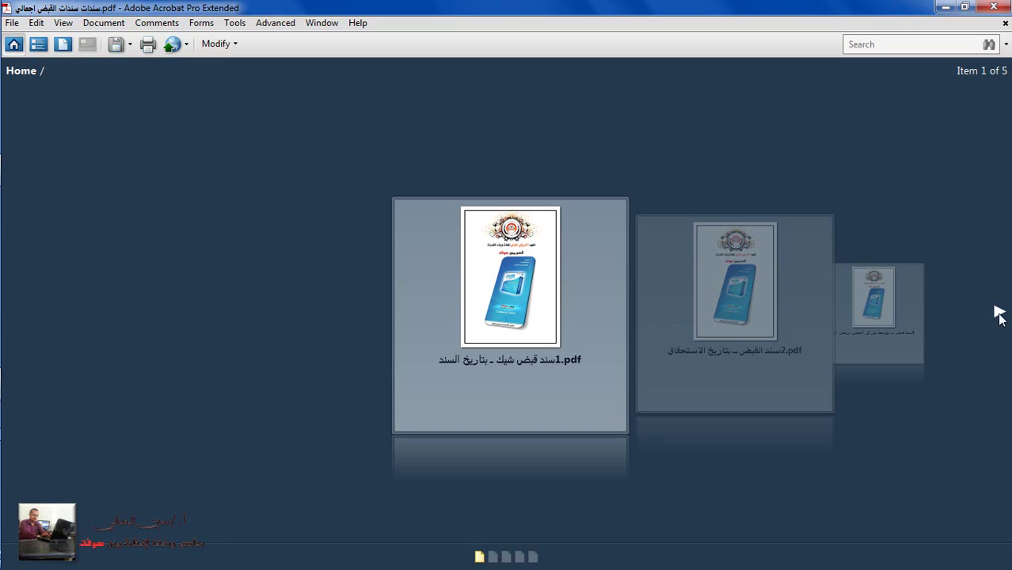
{"action": "left_click", "coordinate": [999, 312]}
{"action": "left_click", "coordinate": [999, 312]}
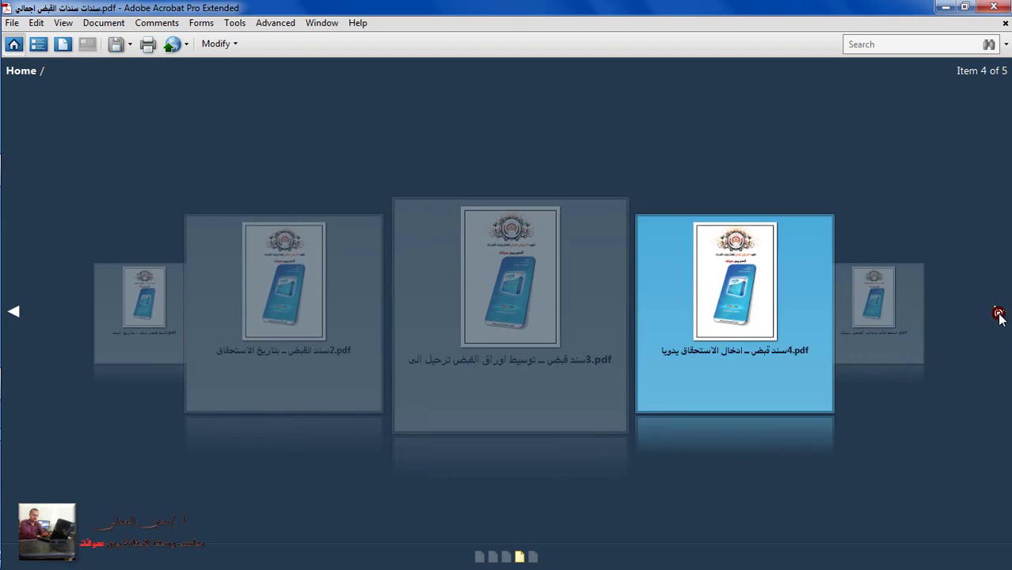
{"action": "left_click", "coordinate": [999, 312]}
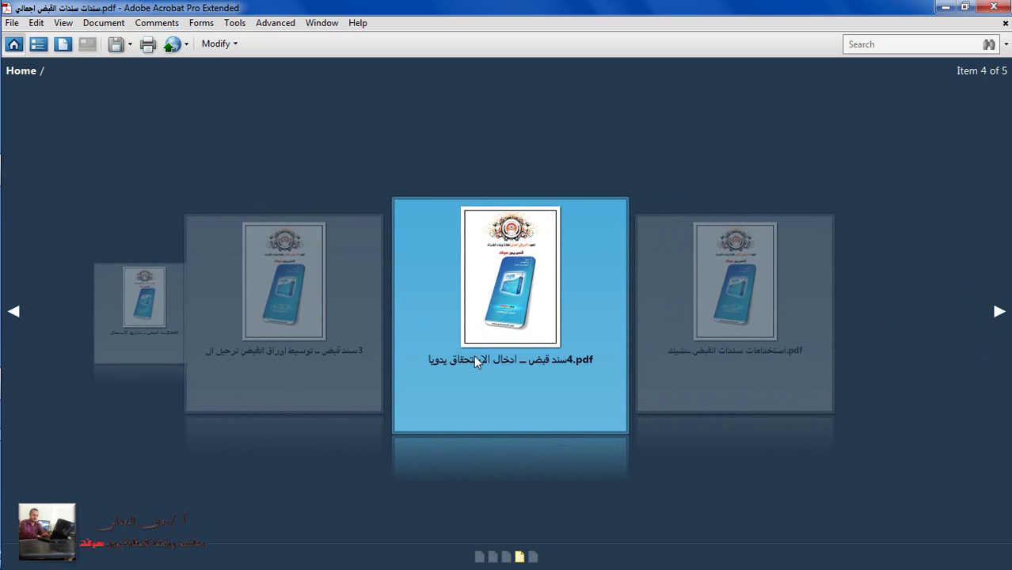
- Open the document 4سند قبض ــ ادخال الاستحقاق يدويا.pdf and read the cheque exercise on page 2
{"action": "double_click", "coordinate": [502, 305]}
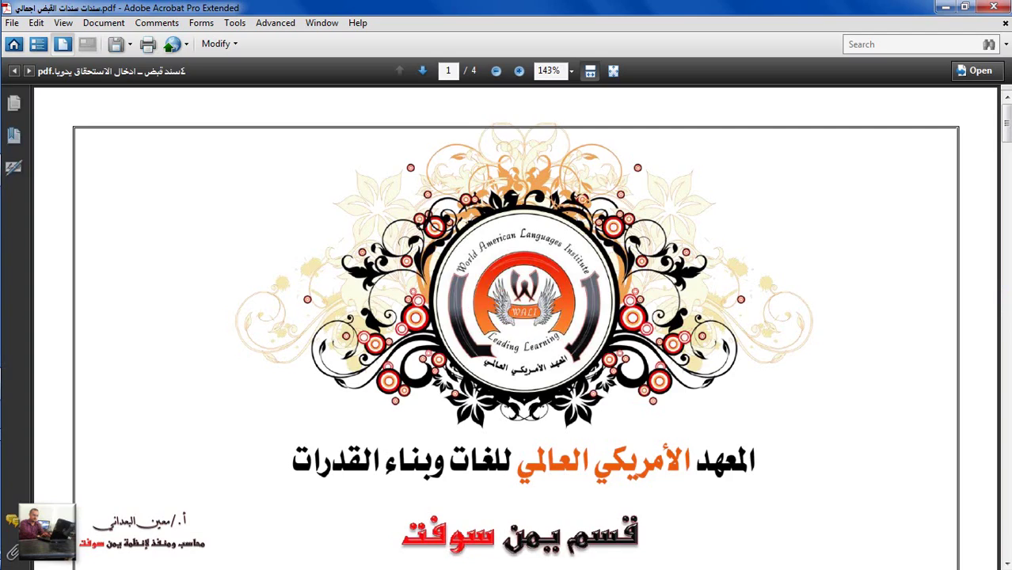
{"action": "scroll", "coordinate": [715, 319], "scroll_direction": "down", "scroll_amount": 2}
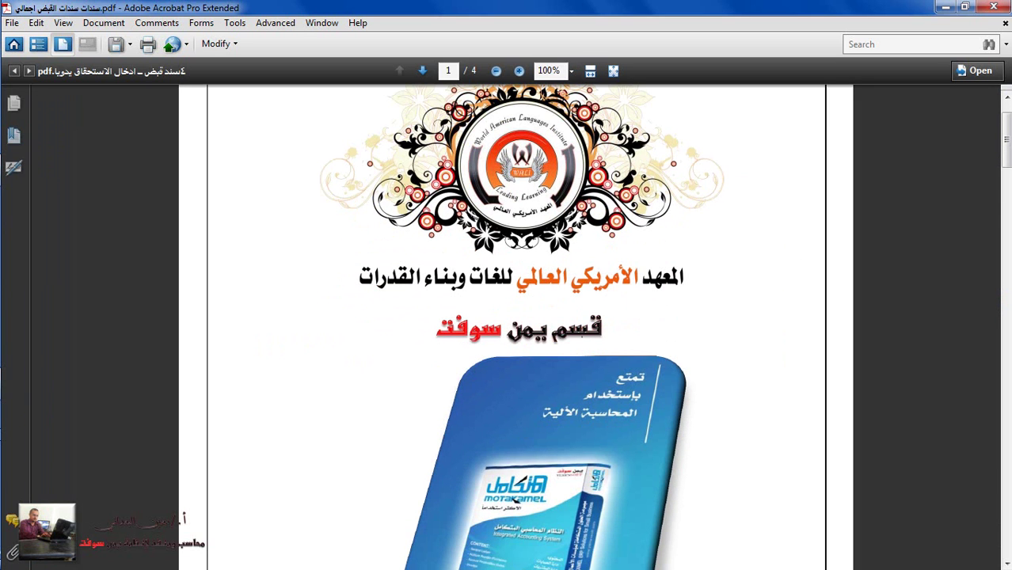
{"action": "scroll", "coordinate": [696, 318], "scroll_direction": "down", "scroll_amount": 15}
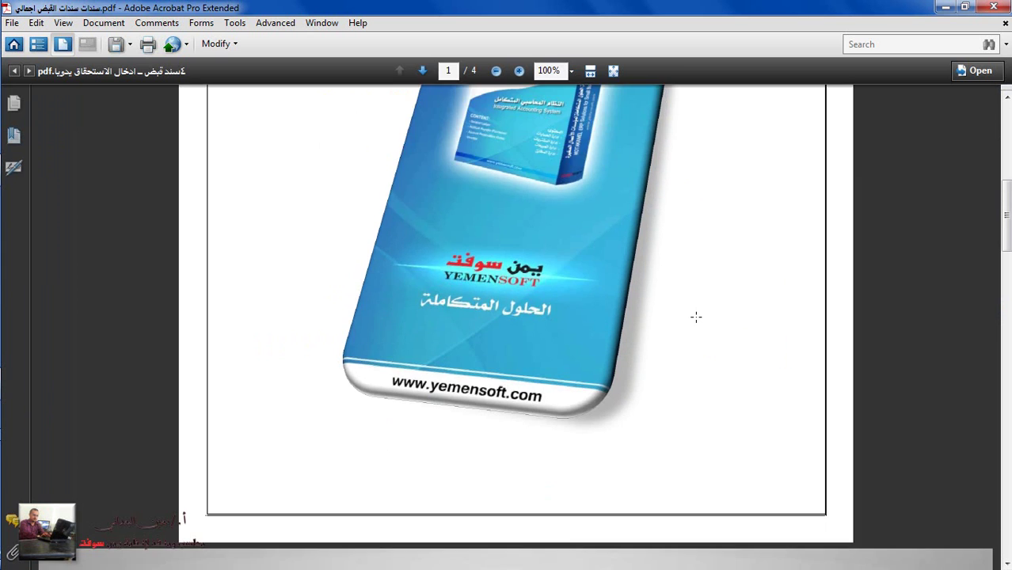
{"action": "scroll", "coordinate": [697, 321], "scroll_direction": "down", "scroll_amount": 8}
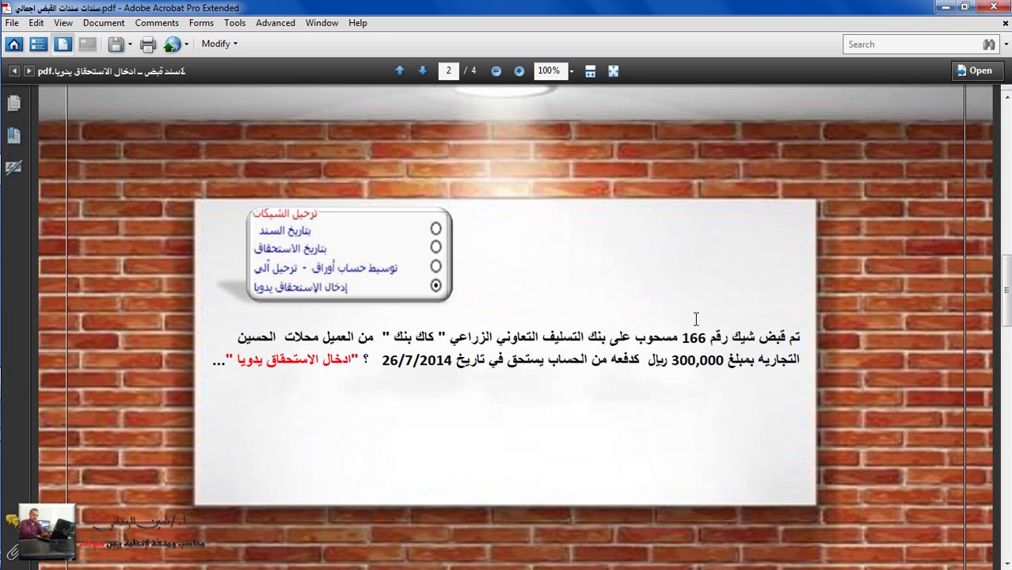
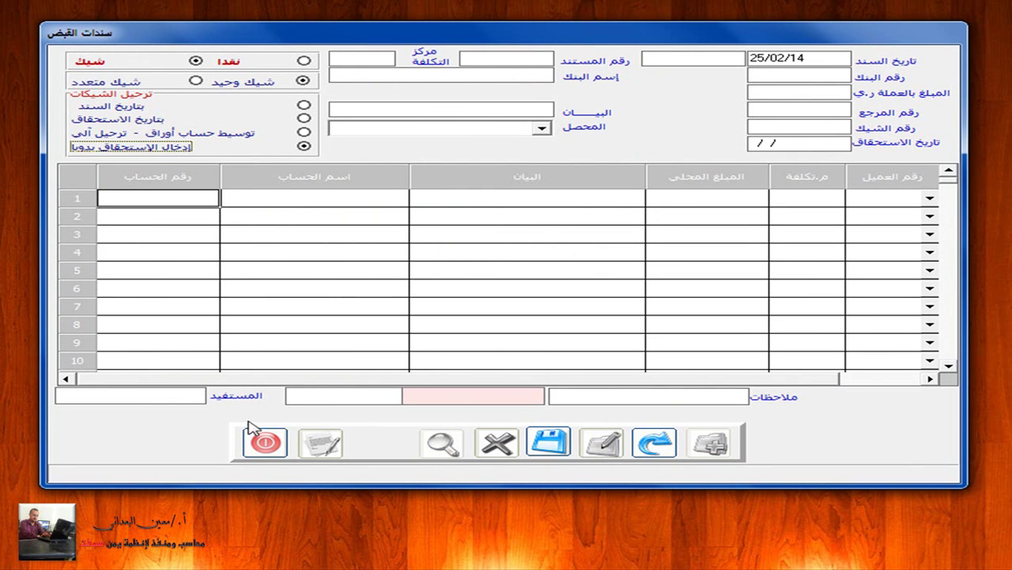
- Close the receipt voucher without saving and open the chart of accounts (الدليل المحاسبي)
{"action": "left_click", "coordinate": [265, 442]}
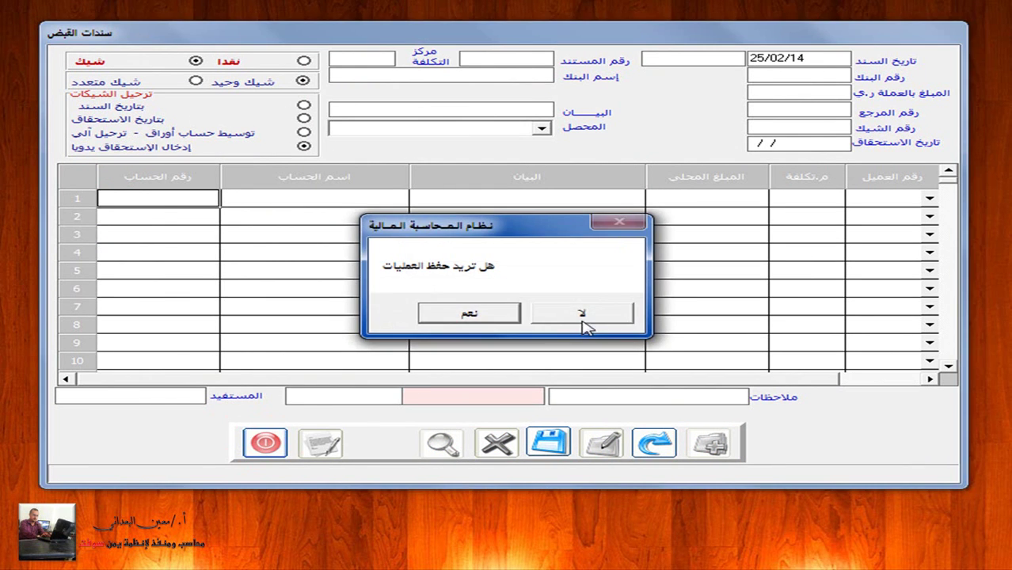
{"action": "left_click", "coordinate": [584, 324]}
{"action": "left_click", "coordinate": [762, 57]}
{"action": "left_click", "coordinate": [782, 71]}
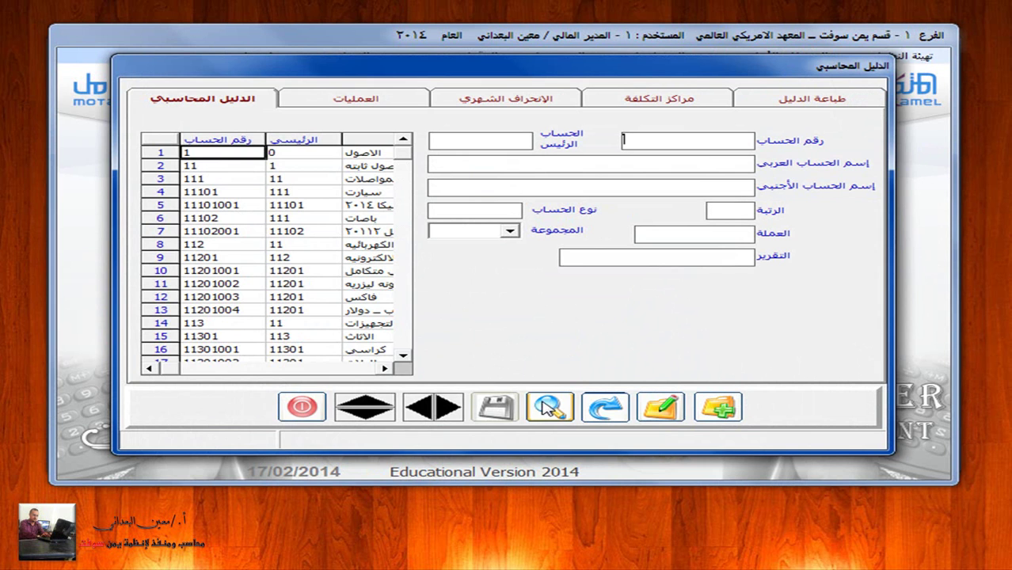
- Display the accounts as a tree and expand 12 الاصول المتداولة and 128 ارصدة مدينه اخرى to examine account 12801
{"action": "left_click", "coordinate": [548, 406]}
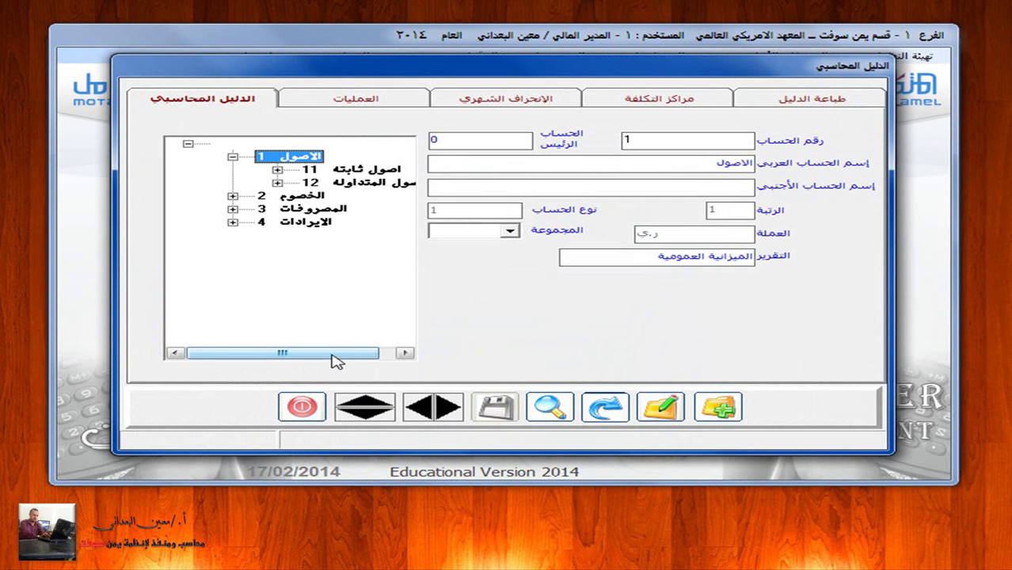
{"action": "left_click_drag", "start_coordinate": [333, 357], "coordinate": [364, 358]}
{"action": "left_click", "coordinate": [257, 182]}
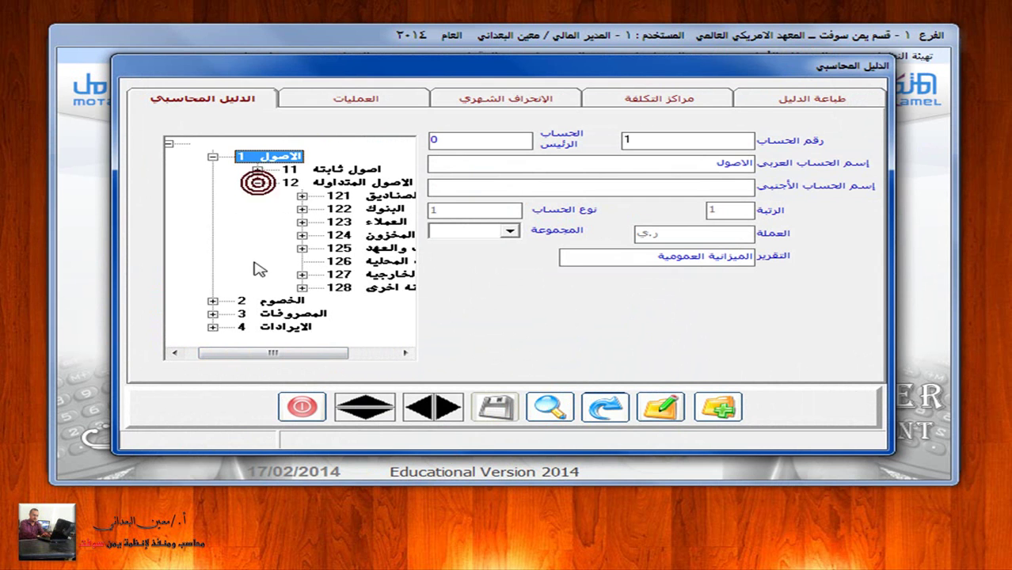
{"action": "mouse_move", "coordinate": [269, 358]}
{"action": "left_mouse_down"}
{"action": "mouse_move", "coordinate": [200, 351]}
{"action": "mouse_move", "coordinate": [333, 361]}
{"action": "mouse_move", "coordinate": [280, 353]}
{"action": "left_mouse_up"}
{"action": "left_click", "coordinate": [228, 287]}
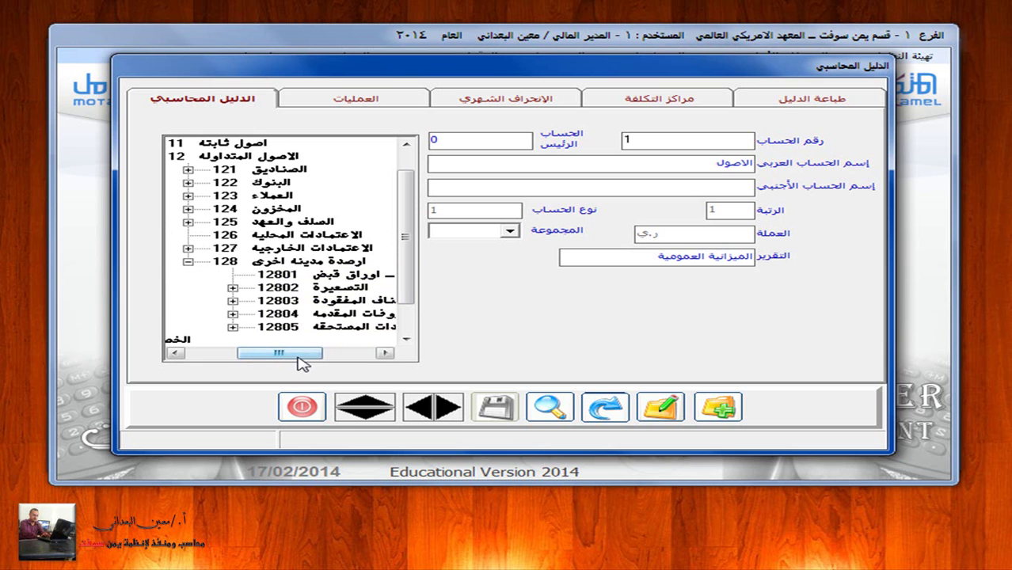
{"action": "mouse_move", "coordinate": [310, 362]}
{"action": "left_mouse_down"}
{"action": "mouse_move", "coordinate": [334, 362]}
{"action": "mouse_move", "coordinate": [311, 363]}
{"action": "left_mouse_up"}
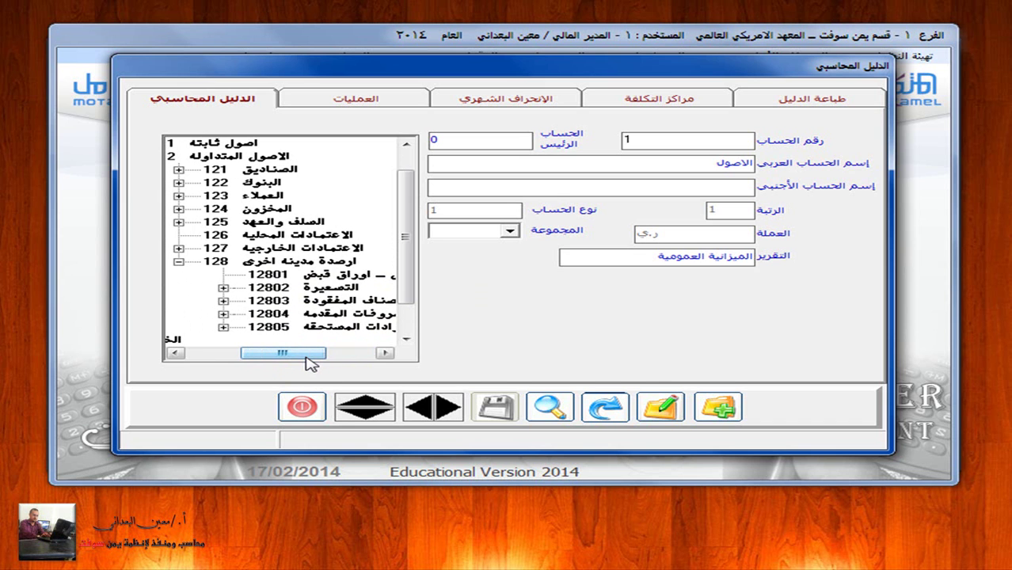
- Start a new account with number 12801001 under main account 12801
{"action": "left_click", "coordinate": [712, 409]}
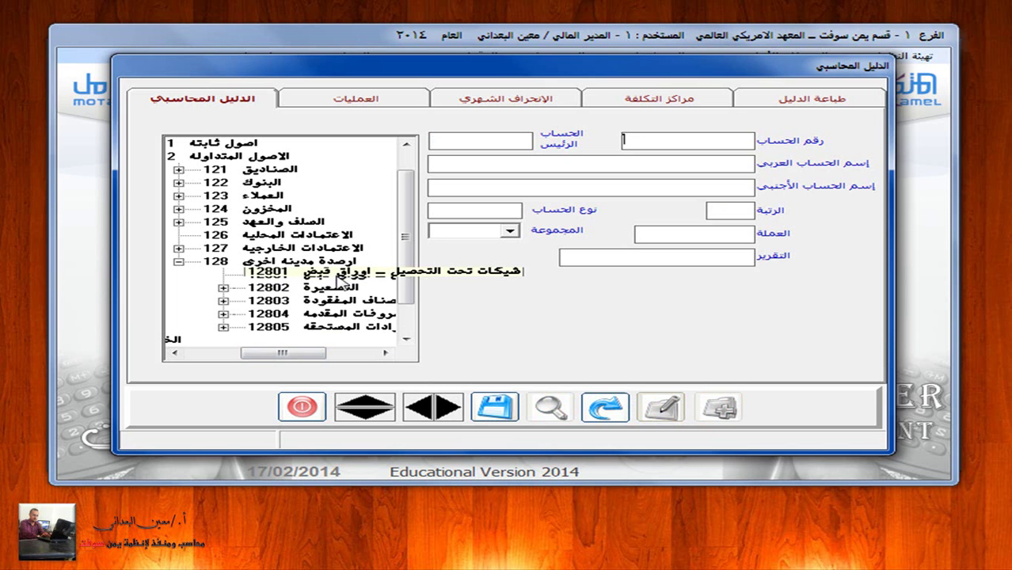
{"action": "type", "text": "12"}
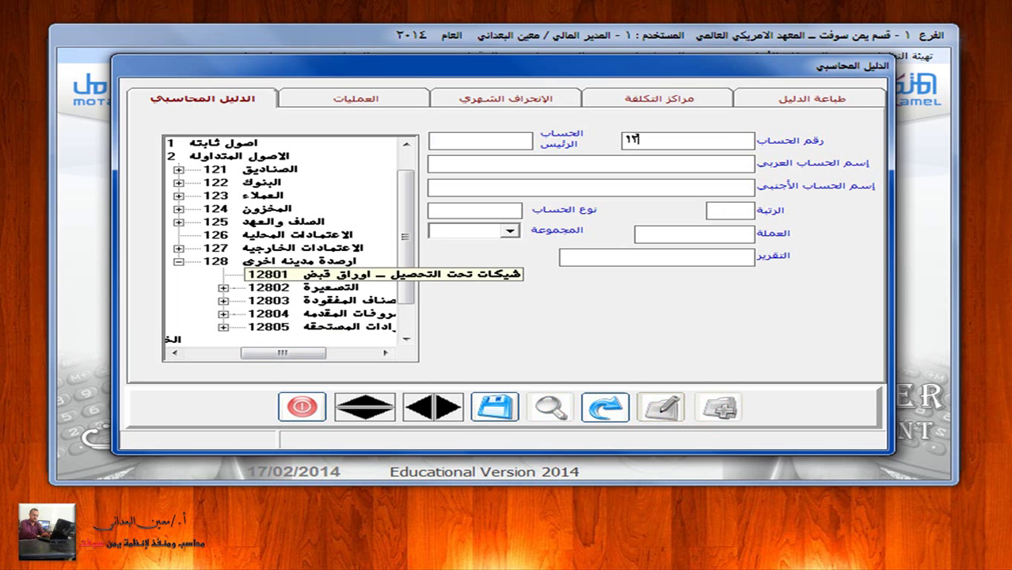
{"action": "type", "text": "801001"}
{"action": "key", "text": "Return"}
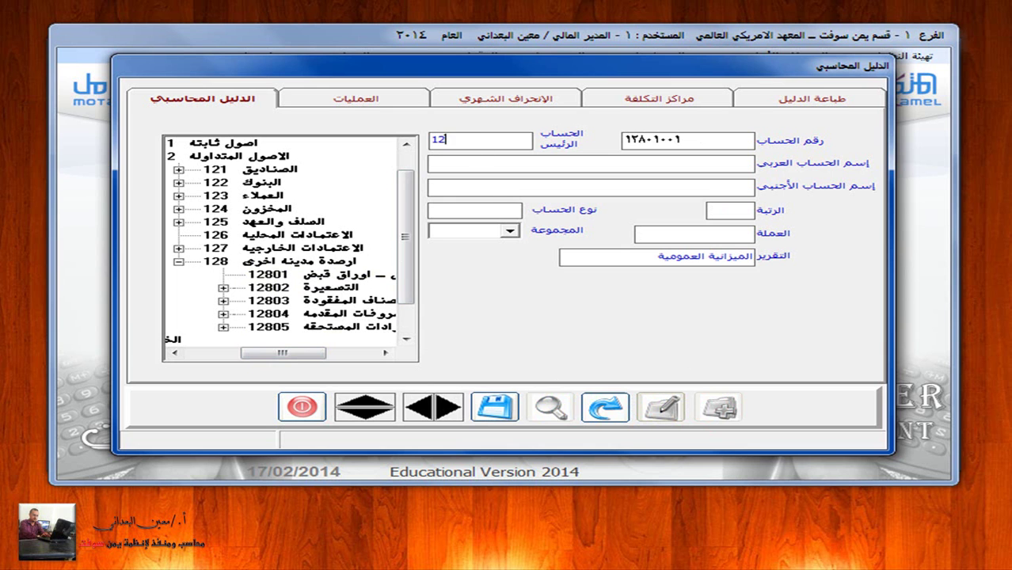
{"action": "type", "text": "01"}
{"action": "key", "text": "Return"}
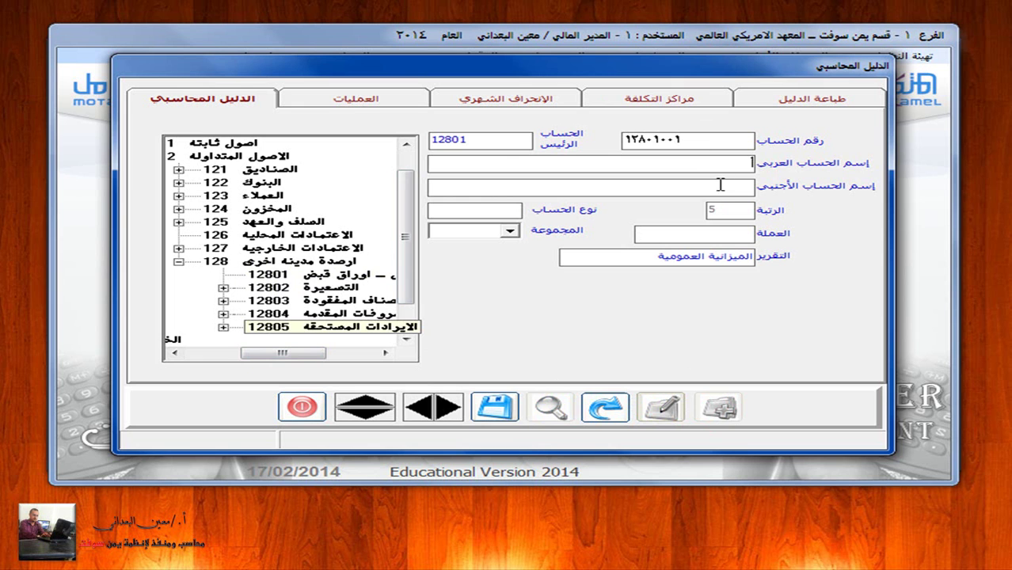
- Enter اوراق القبض ـ ريال as the new account's Arabic name
{"action": "type", "text": "اوراق ال"}
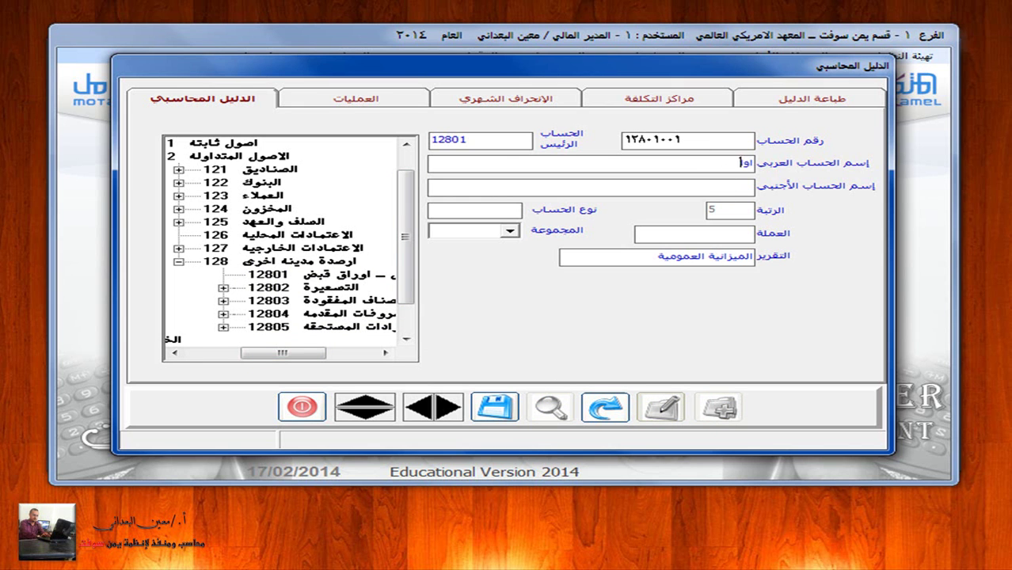
{"action": "key", "text": "BackSpace"}
{"action": "key", "text": "BackSpace"}
{"action": "key", "text": "BackSpace"}
{"action": "type", "text": "راق القبض ـ ريال"}
- Set the new account's type to فرعي (2) and its currency to ر.ي, and save the account
{"action": "left_click", "coordinate": [467, 209]}
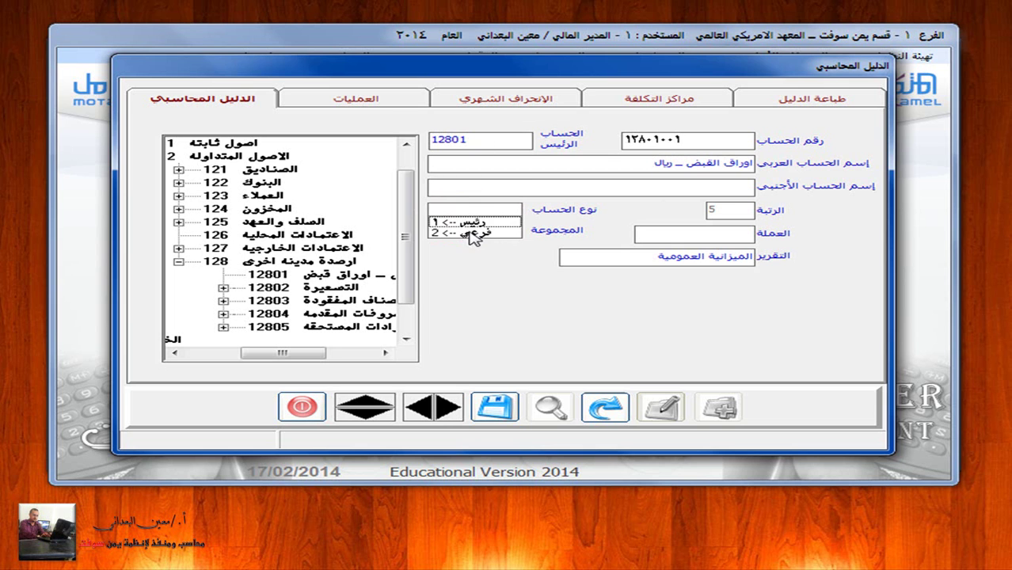
{"action": "left_click", "coordinate": [473, 234]}
{"action": "left_click", "coordinate": [743, 260]}
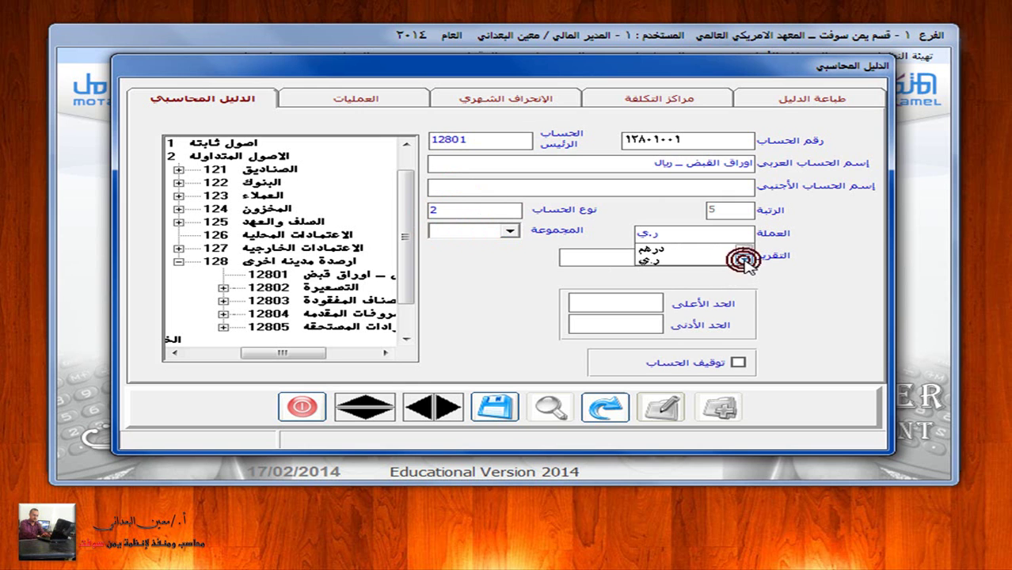
{"action": "left_click", "coordinate": [651, 252]}
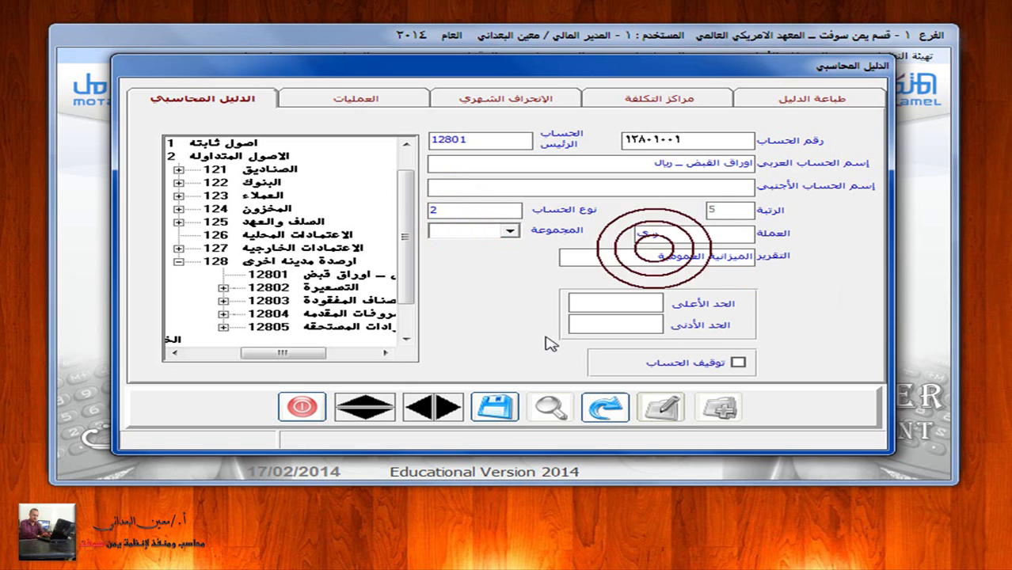
{"action": "left_click", "coordinate": [496, 407]}
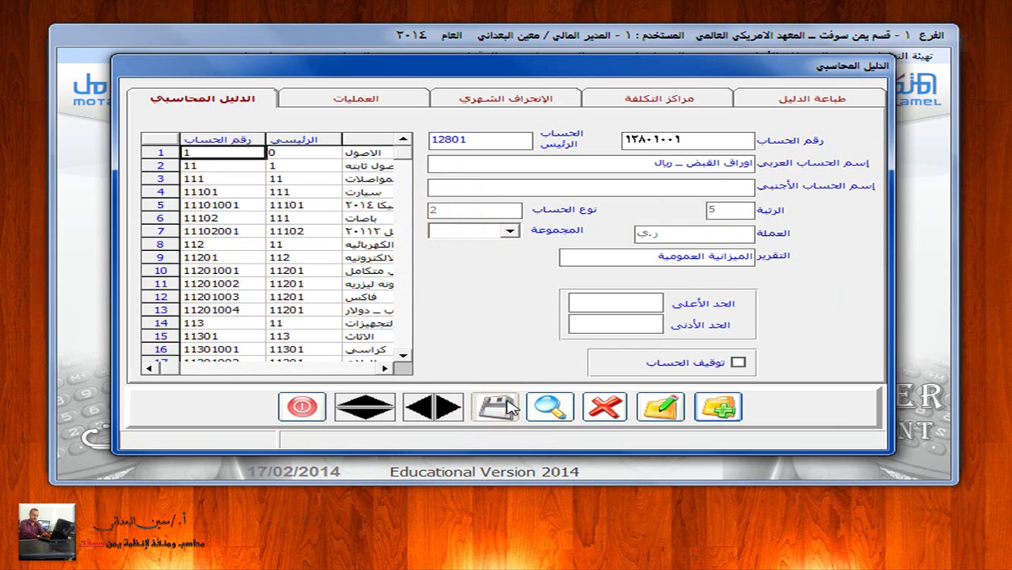
- Close the chart of accounts, exit and reopen the General Ledger module, and open the intermediate accounts form (الحسابات الوسيطة)
{"action": "left_click", "coordinate": [302, 407]}
{"action": "left_click", "coordinate": [172, 52]}
{"action": "left_click", "coordinate": [842, 164]}
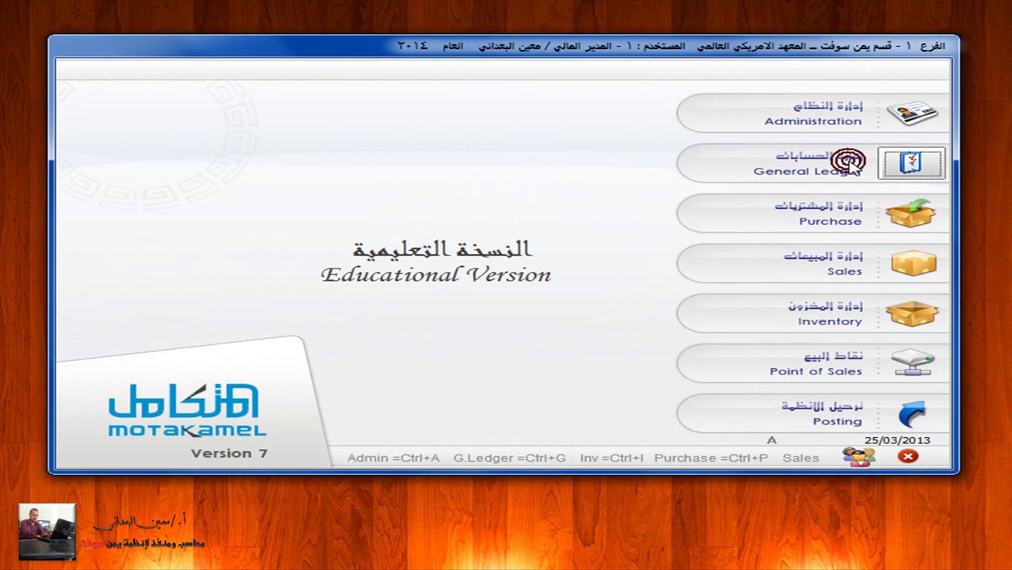
{"action": "left_click", "coordinate": [892, 58]}
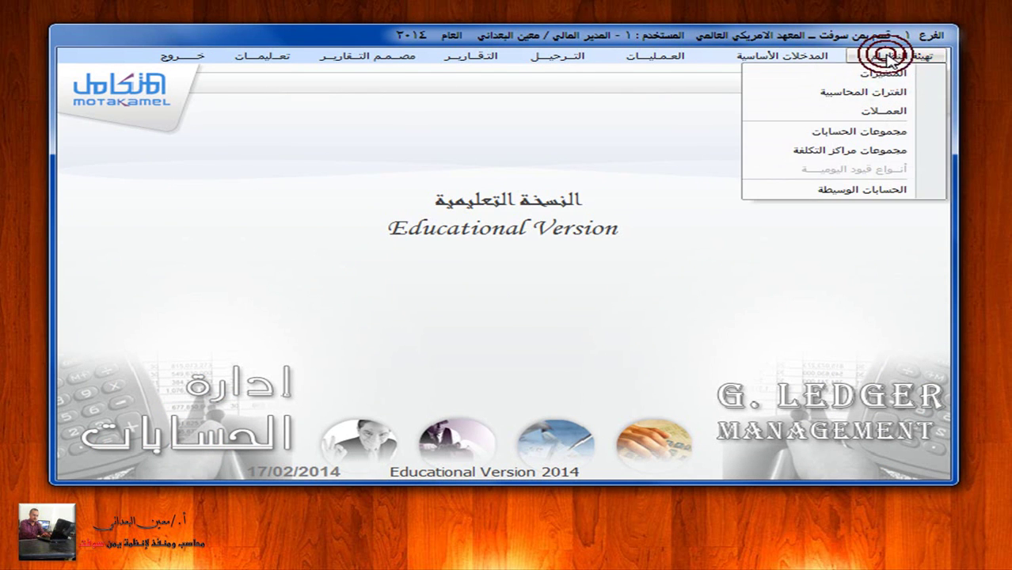
{"action": "left_click", "coordinate": [925, 194]}
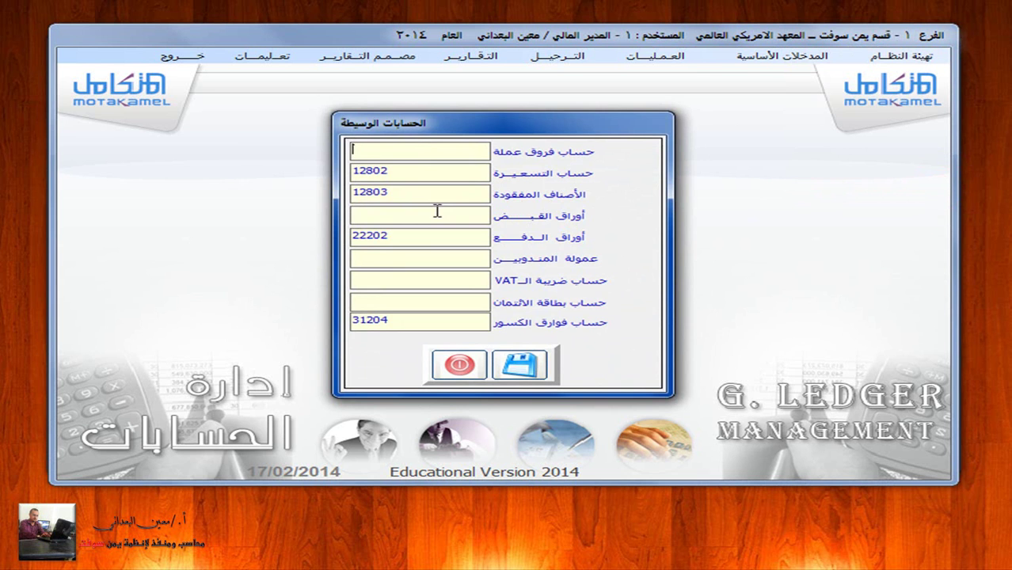
- Set the أوراق القبض intermediate account to 12801 from the accounts list, save, and close the form
{"action": "left_click", "coordinate": [393, 216]}
{"action": "double_click", "coordinate": [466, 218]}
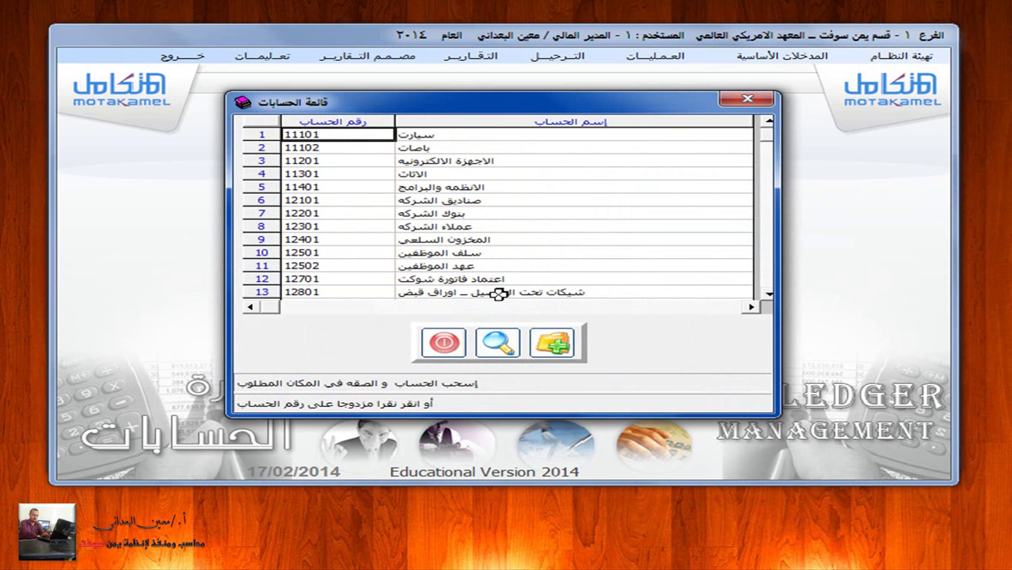
{"action": "left_click", "coordinate": [541, 293]}
{"action": "left_click", "coordinate": [334, 291]}
{"action": "double_click", "coordinate": [346, 290]}
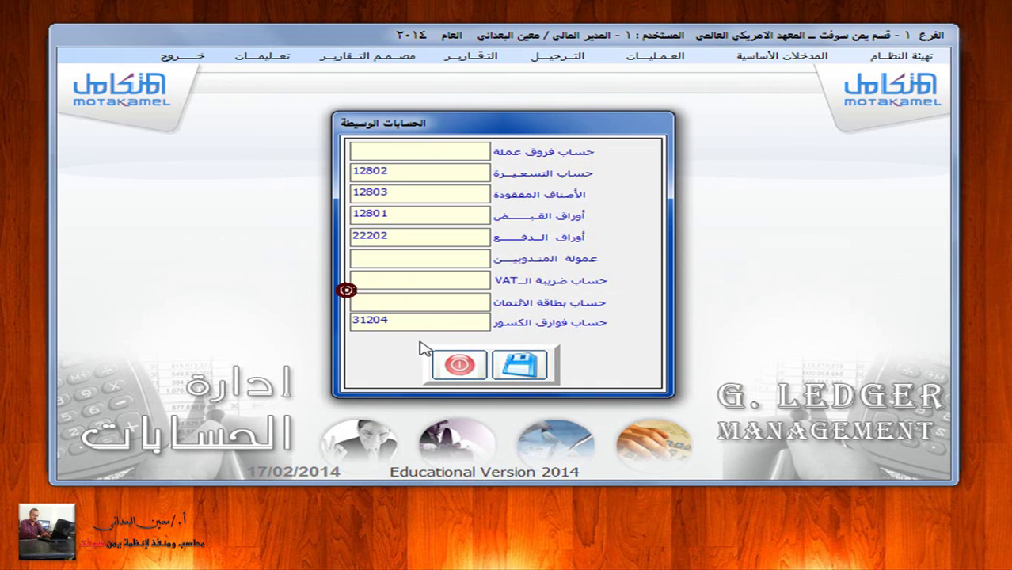
{"action": "left_click", "coordinate": [517, 365]}
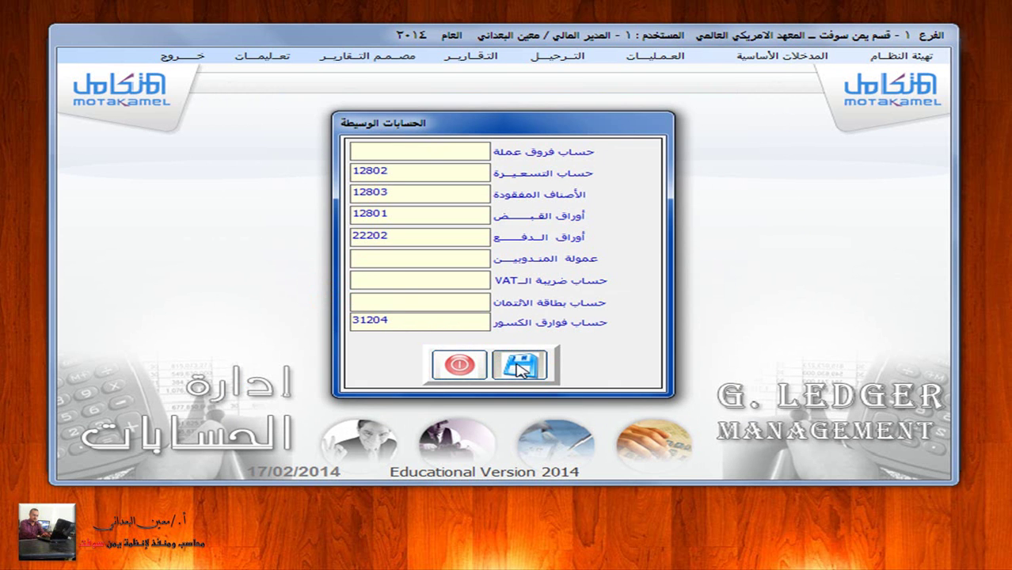
{"action": "left_click", "coordinate": [469, 365]}
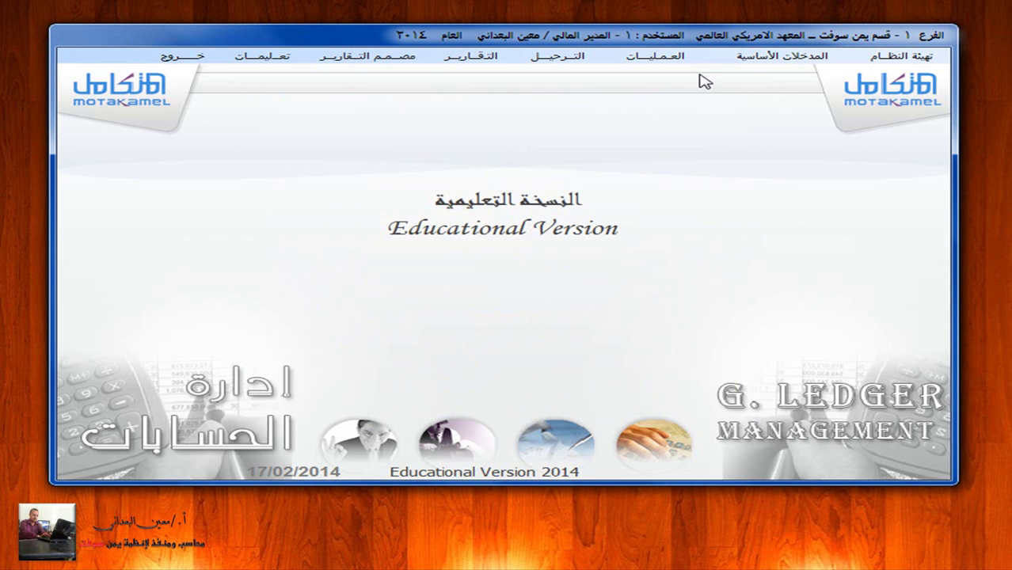
- Add a new cheque (شيك) receipt voucher with the cheque posting method إدخال الاستحقاق يدويا
{"action": "left_click", "coordinate": [641, 57]}
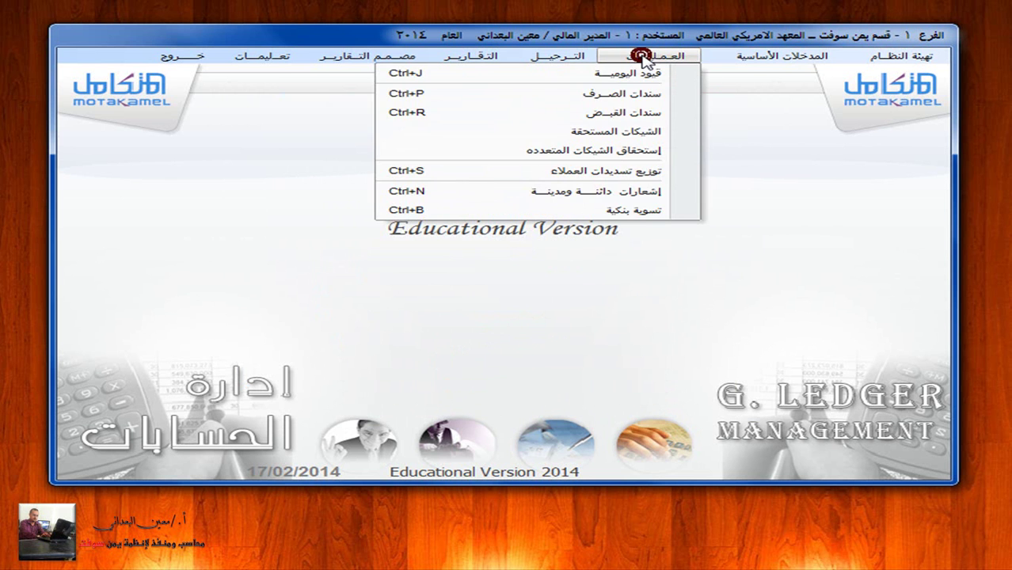
{"action": "left_click", "coordinate": [645, 108]}
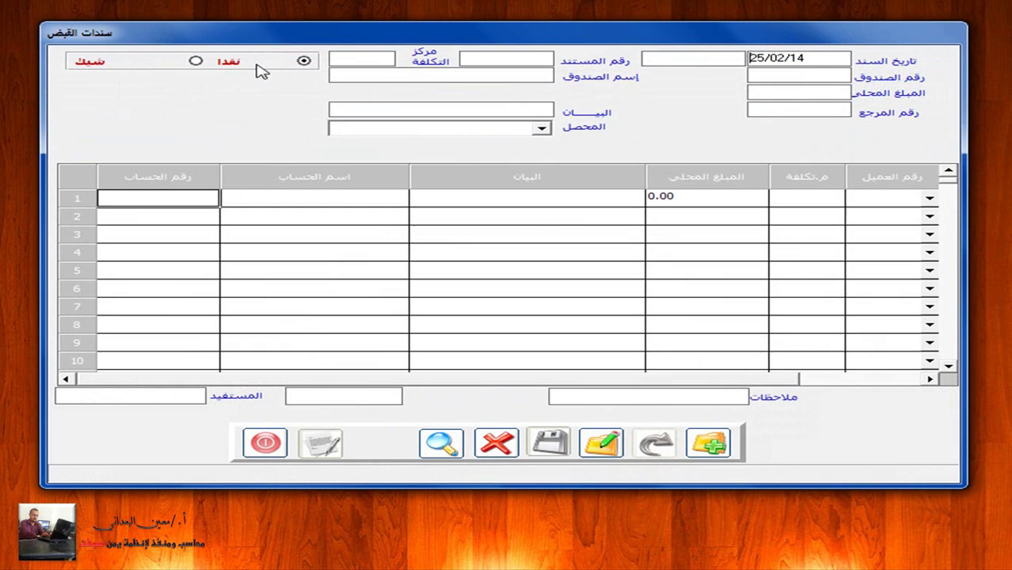
{"action": "left_click", "coordinate": [195, 61]}
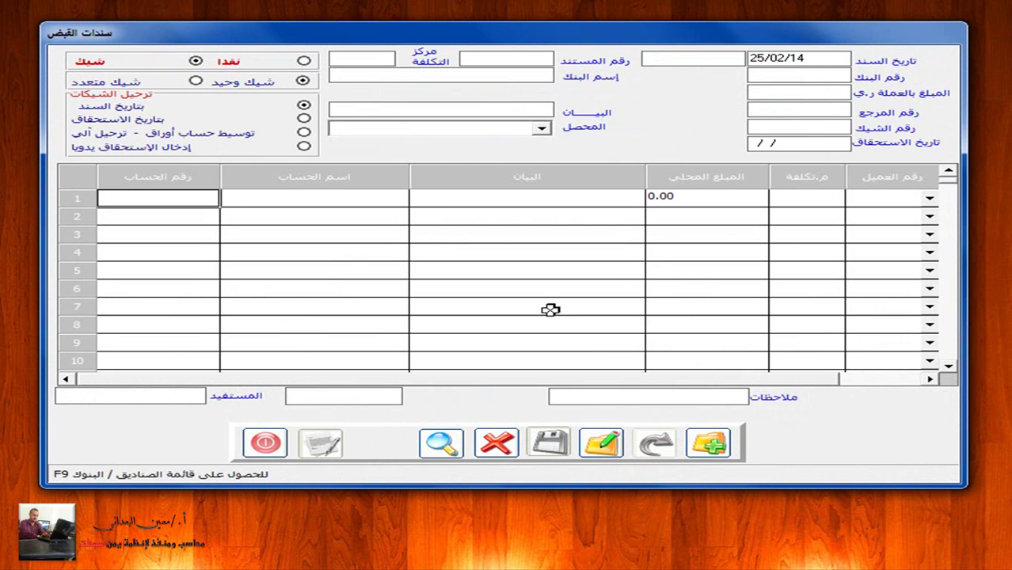
{"action": "left_click", "coordinate": [712, 444]}
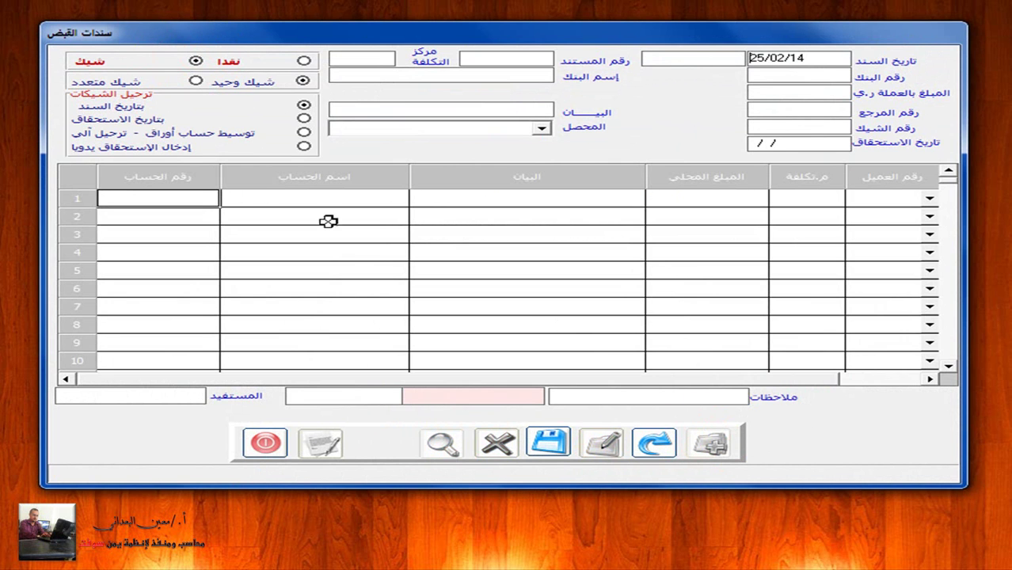
{"action": "left_click", "coordinate": [149, 146]}
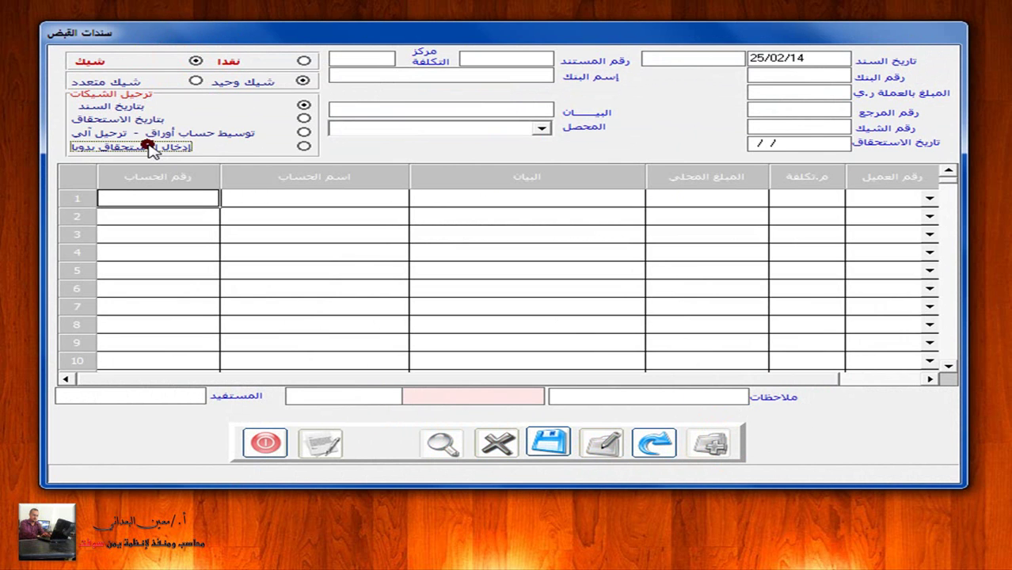
- Set the voucher's bank to number 4, كاك بنك ريال
{"action": "left_click", "coordinate": [816, 76]}
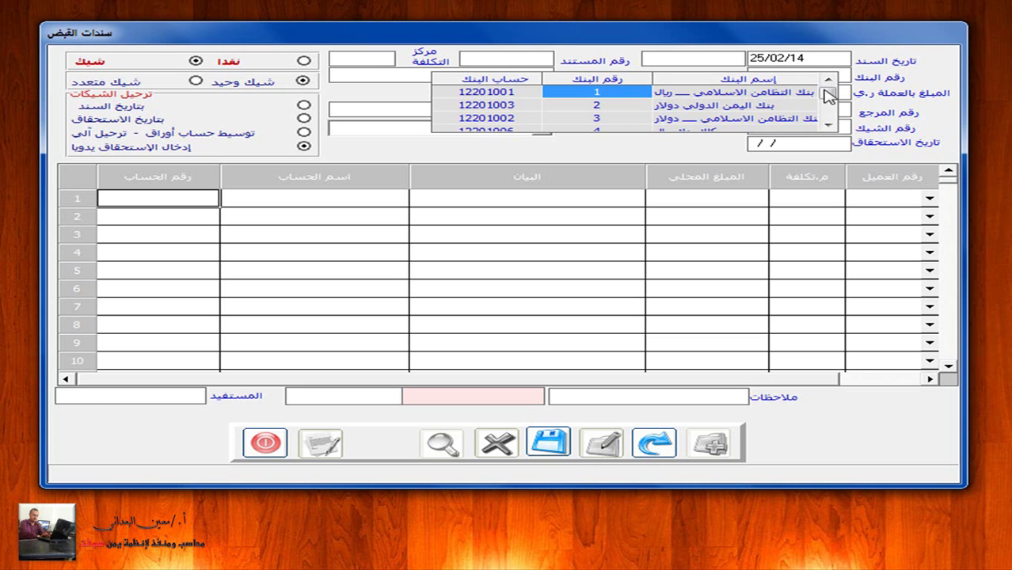
{"action": "left_click", "coordinate": [827, 122]}
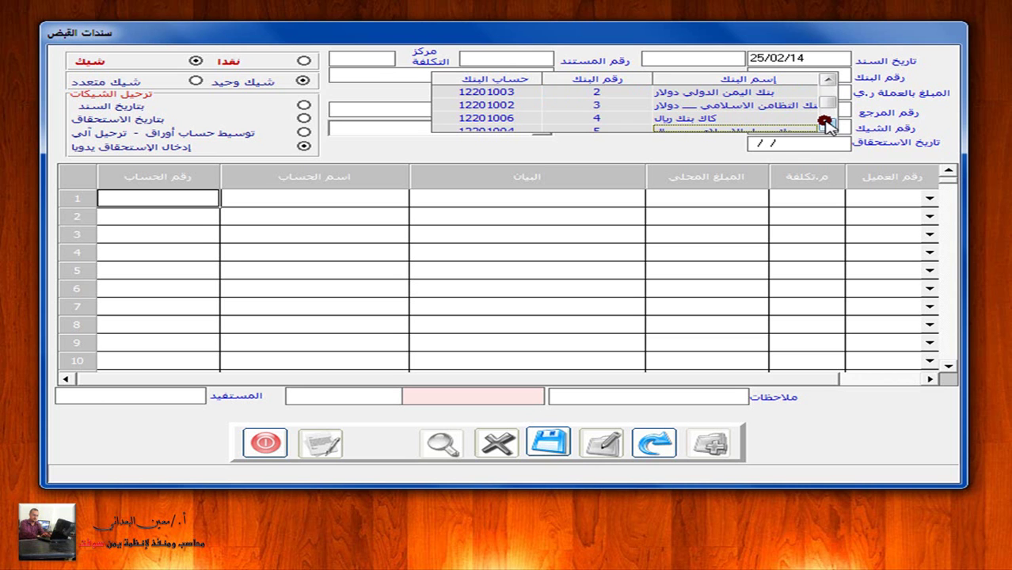
{"action": "left_click", "coordinate": [707, 121]}
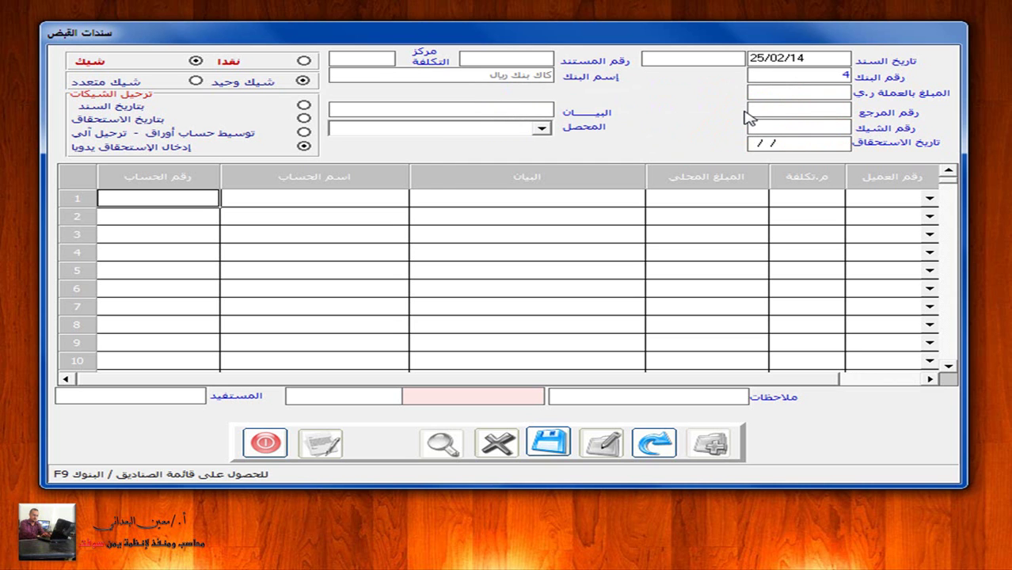
- Set the voucher amount to 300000 and its description (البيان) to محلات الحسين التجاريه
{"action": "key", "text": "Return"}
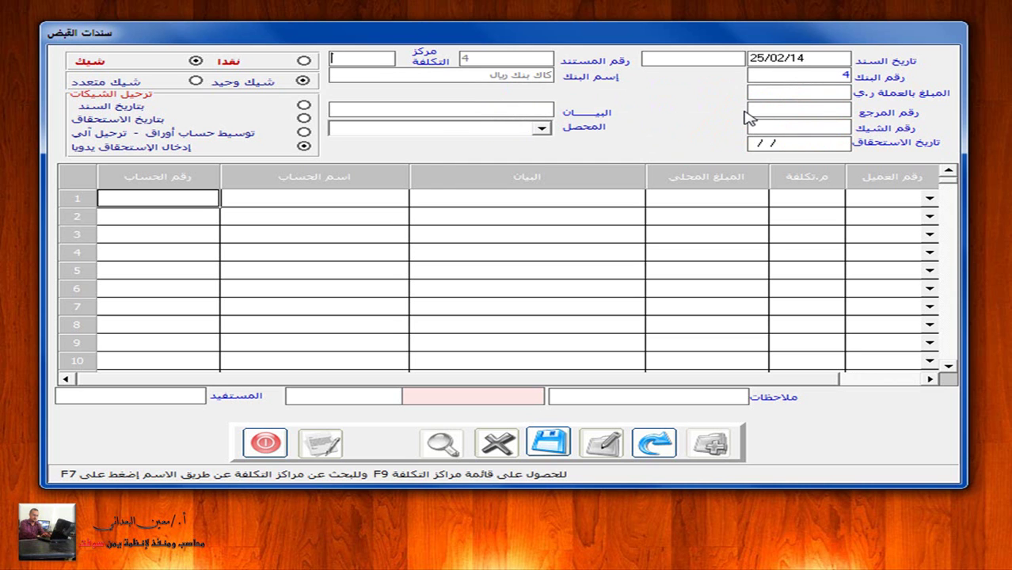
{"action": "left_click", "coordinate": [783, 93]}
{"action": "type", "text": "300"}
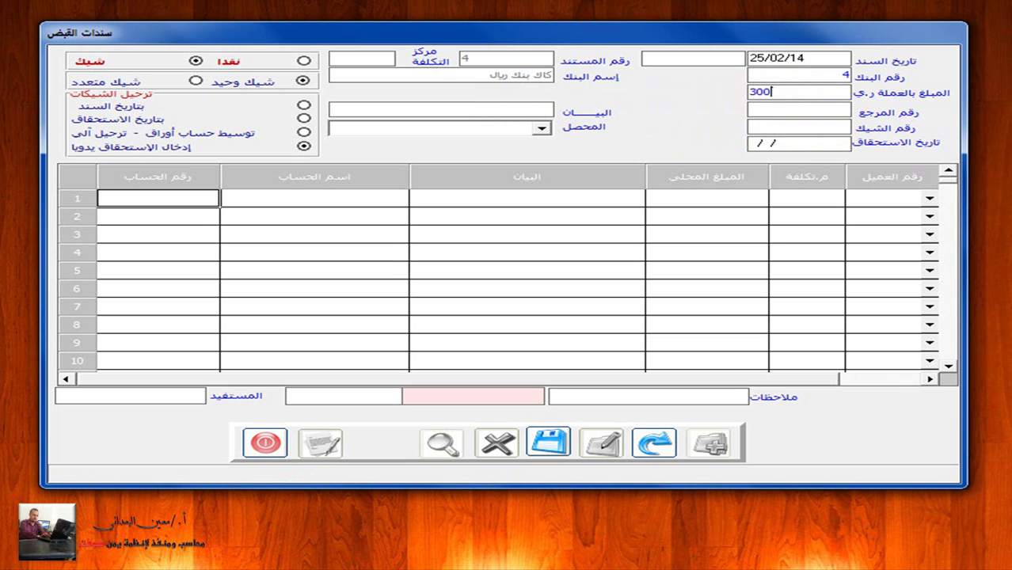
{"action": "type", "text": "000"}
{"action": "left_click", "coordinate": [751, 110]}
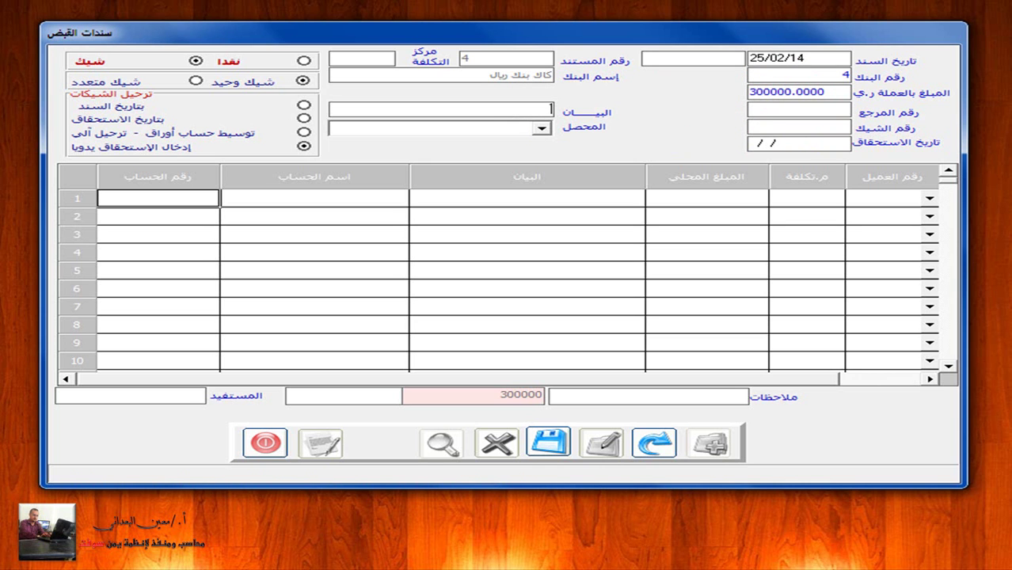
{"action": "type", "text": "محلات الحسين التج"}
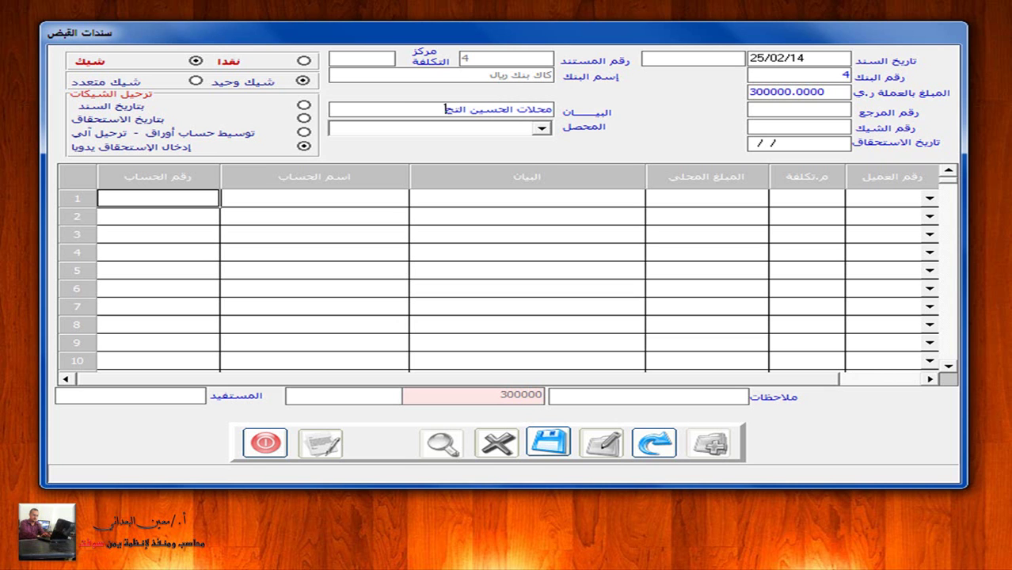
{"action": "type", "text": "ارية"}
- Set the cheque number to 166 and the due date (تاريخ الاستحقاق) to 26/07/14
{"action": "type", "text": "166"}
{"action": "left_click", "coordinate": [815, 142]}
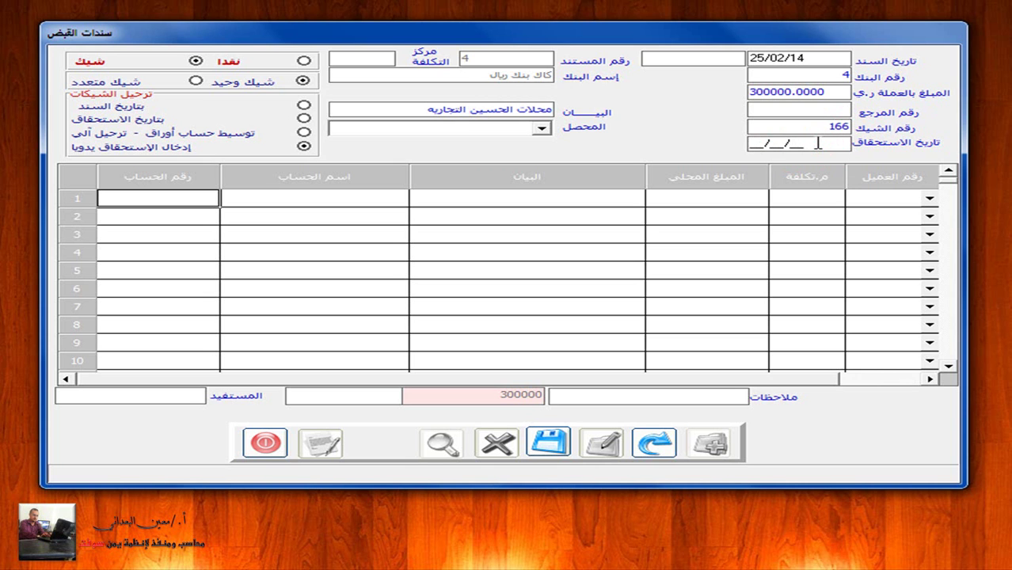
{"action": "type", "text": "26/07/14"}
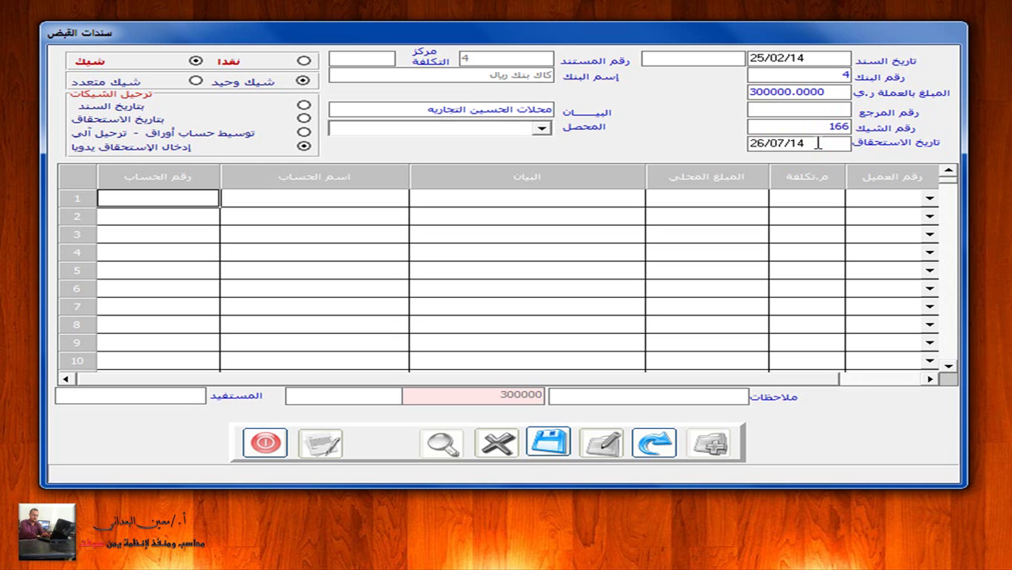
- Look through the full accounts list for محلات الحسين التجاريه ـ ريال from the first line's account number, and close the list
{"action": "left_click", "coordinate": [275, 194]}
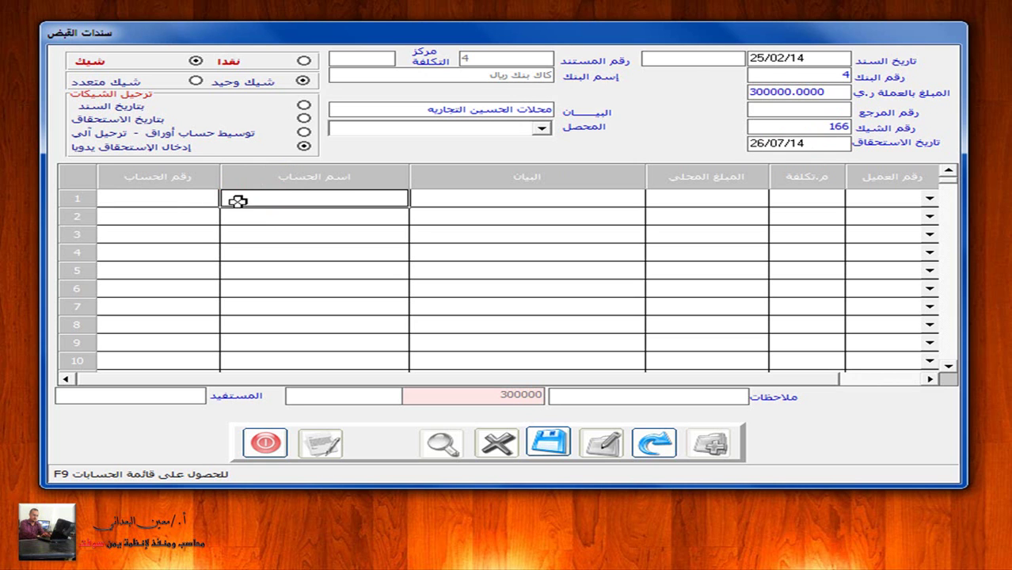
{"action": "left_click", "coordinate": [195, 200]}
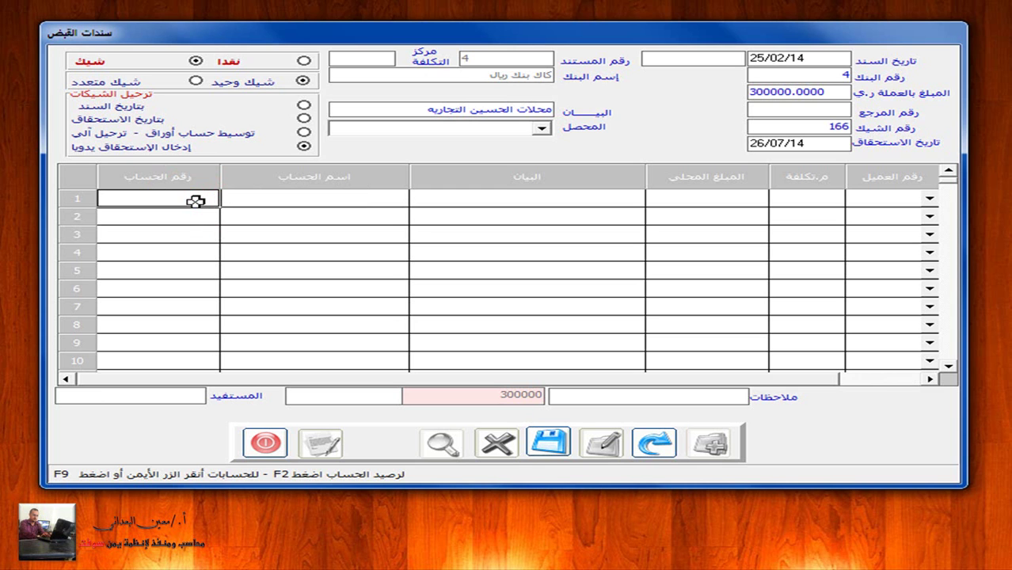
{"action": "left_click", "coordinate": [195, 199]}
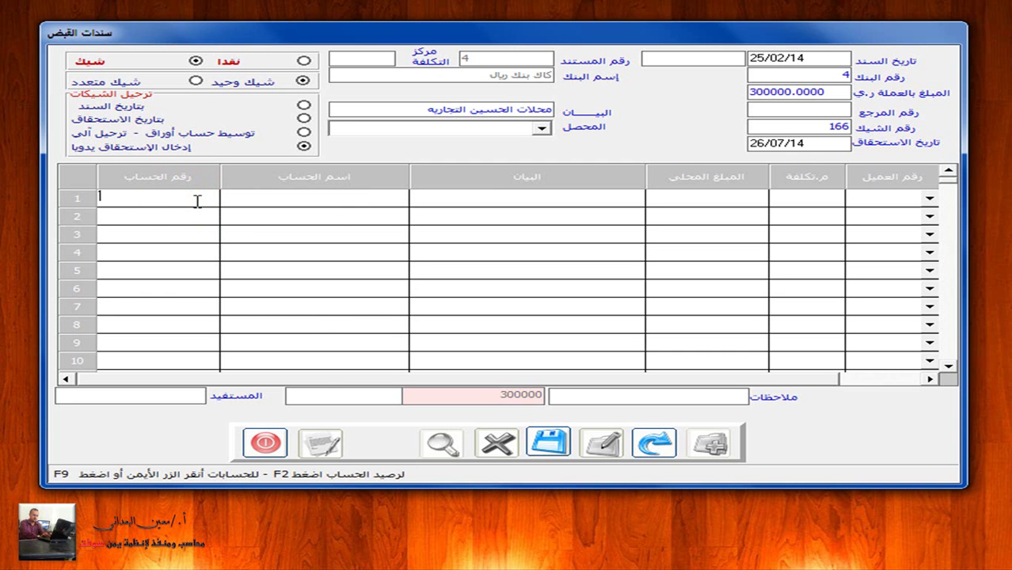
{"action": "key", "text": "F2"}
{"action": "key", "text": "Down"}
{"action": "key", "text": "Down"}
{"action": "key", "text": "Down"}
{"action": "key", "text": "Down"}
{"action": "key", "text": "Down"}
{"action": "key", "text": "Down"}
{"action": "key", "text": "Down"}
{"action": "key", "text": "Down"}
{"action": "key", "text": "Down"}
{"action": "key", "text": "Down"}
{"action": "key", "text": "Down"}
{"action": "key", "text": "Down"}
{"action": "key", "text": "Down"}
{"action": "key", "text": "Down"}
{"action": "key", "text": "Down"}
{"action": "key", "text": "Down"}
{"action": "key", "text": "Down"}
{"action": "key", "text": "Down"}
{"action": "key", "text": "Down"}
{"action": "key", "text": "Down"}
{"action": "key", "text": "Down"}
{"action": "key", "text": "Down"}
{"action": "key", "text": "Down"}
{"action": "key", "text": "Down"}
{"action": "key", "text": "Down"}
{"action": "key", "text": "Down"}
{"action": "key", "text": "Down"}
{"action": "key", "text": "Down"}
{"action": "key", "text": "Up"}
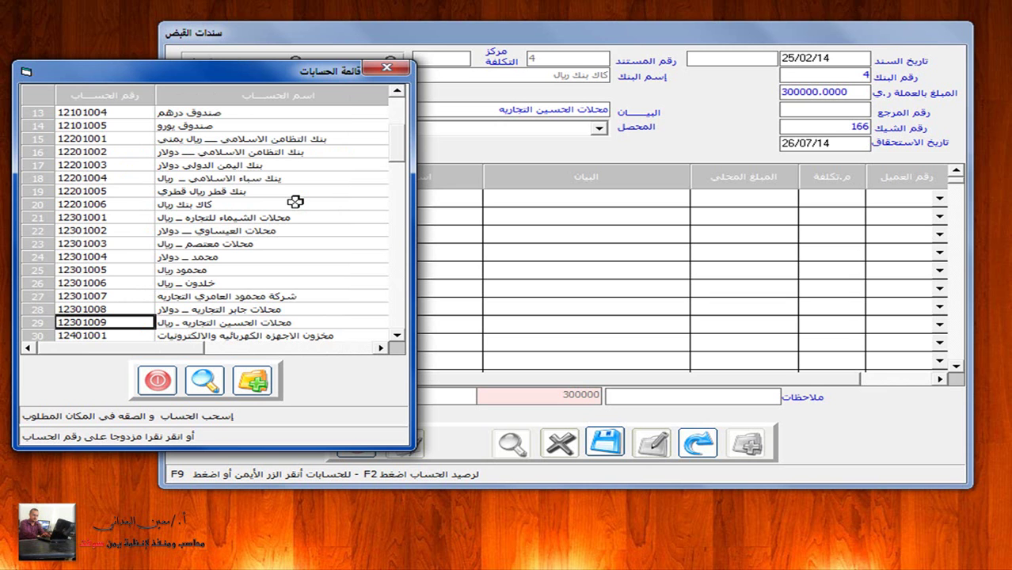
{"action": "left_click", "coordinate": [157, 380]}
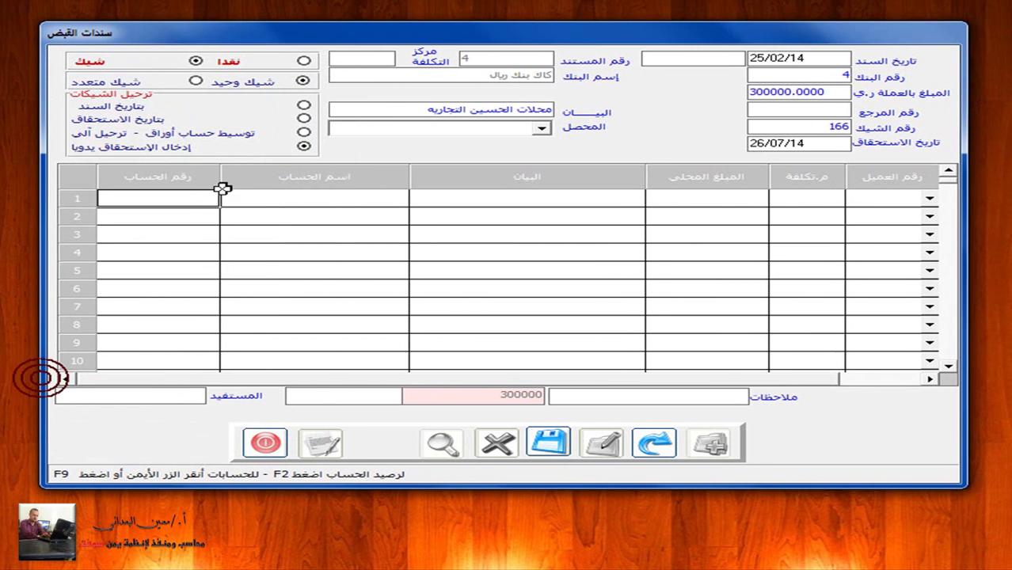
- Filter the accounts list by the prefix 12301 and assign محلات الحسين التجاريه ـ ريال to the voucher's first line
{"action": "left_click", "coordinate": [177, 200]}
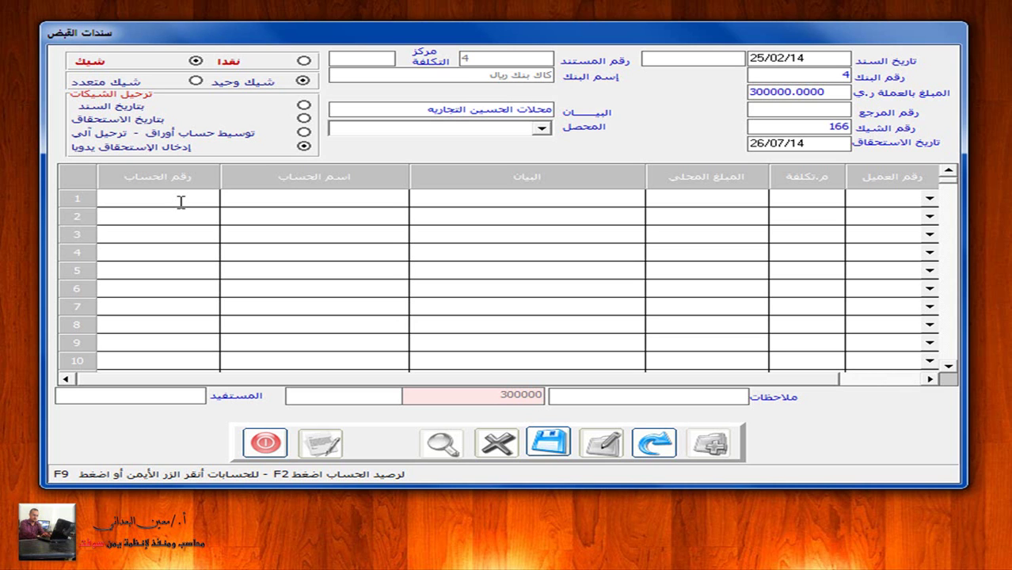
{"action": "type", "text": "12301"}
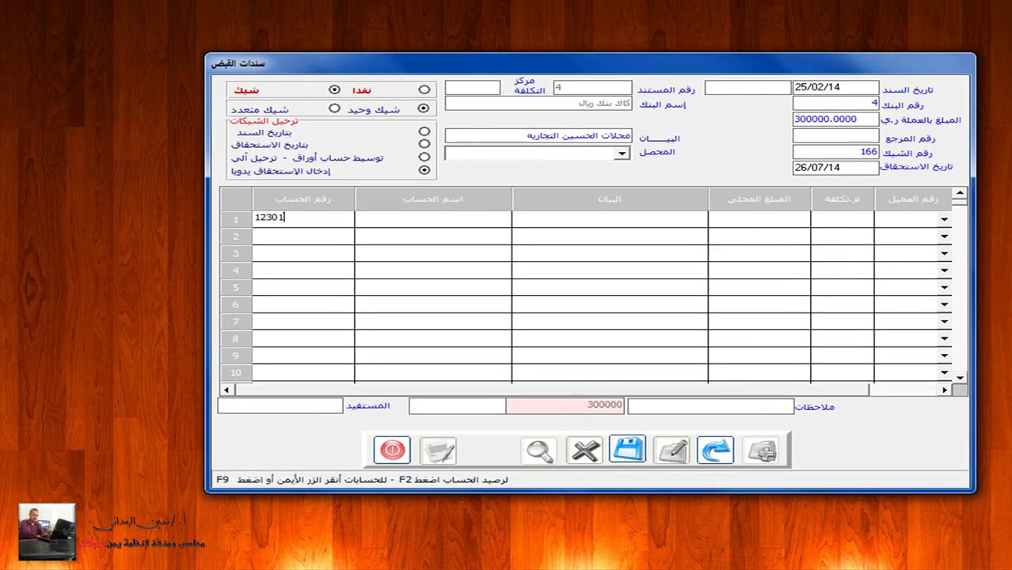
{"action": "key", "text": "F9"}
{"action": "key", "text": "Down"}
{"action": "key", "text": "Down"}
{"action": "key", "text": "Down"}
{"action": "key", "text": "Down"}
{"action": "key", "text": "Down"}
{"action": "key", "text": "Down"}
{"action": "key", "text": "Down"}
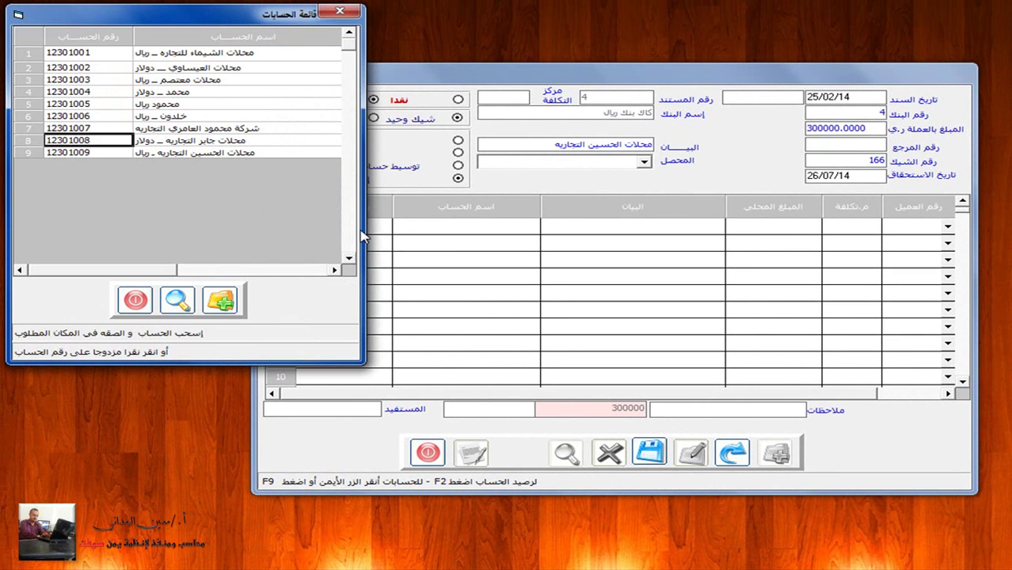
{"action": "key", "text": "Up"}
{"action": "key", "text": "Up"}
{"action": "key", "text": "Up"}
{"action": "key", "text": "Up"}
{"action": "key", "text": "Up"}
{"action": "key", "text": "Up"}
{"action": "key", "text": "Up"}
{"action": "key", "text": "Down"}
{"action": "key", "text": "Down"}
{"action": "key", "text": "Down"}
{"action": "key", "text": "Down"}
{"action": "key", "text": "Down"}
{"action": "key", "text": "Down"}
{"action": "key", "text": "Down"}
{"action": "key", "text": "Down"}
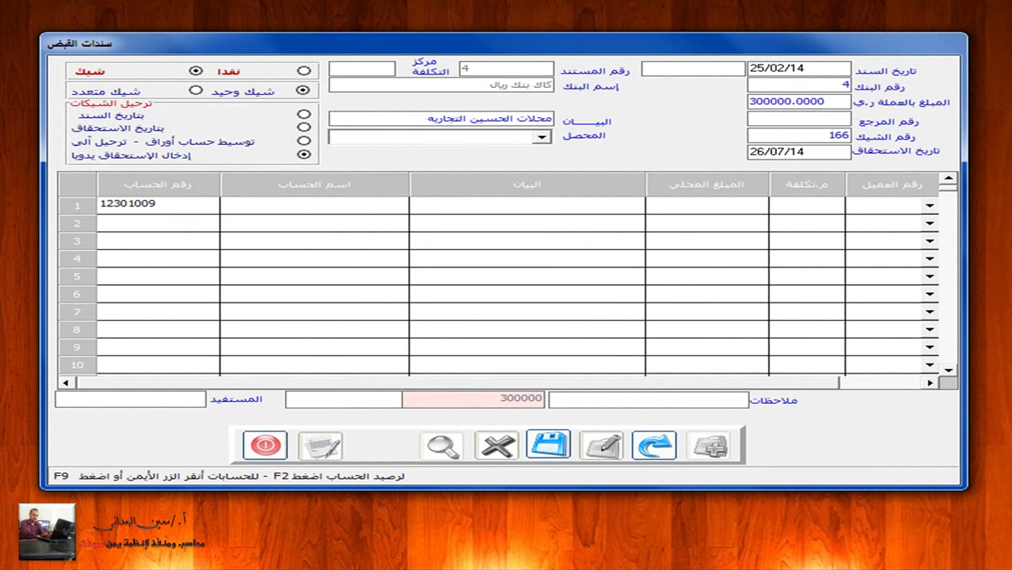
{"action": "left_click", "coordinate": [222, 203]}
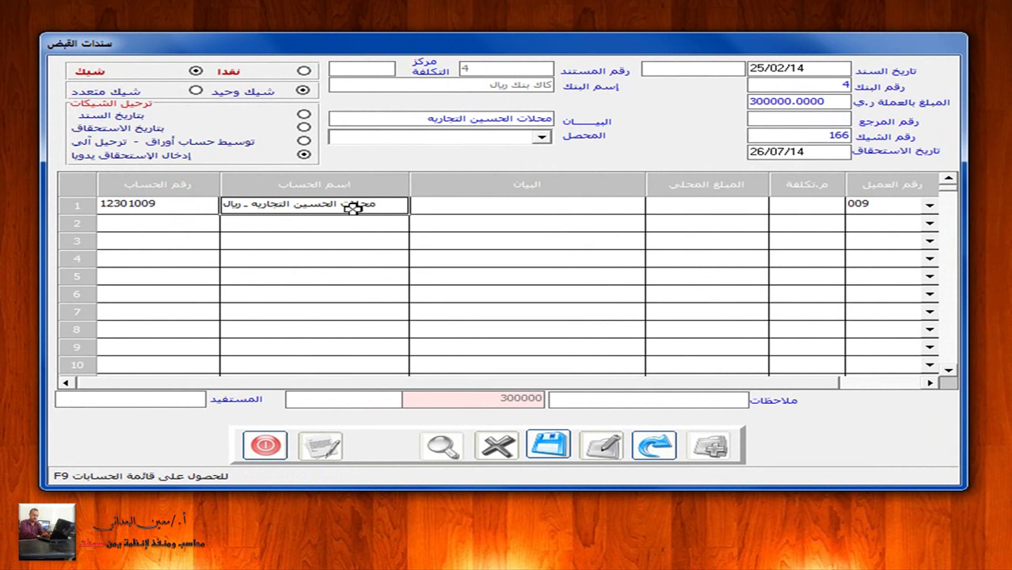
- Clear the account number from the voucher's first line
{"action": "left_click", "coordinate": [174, 204]}
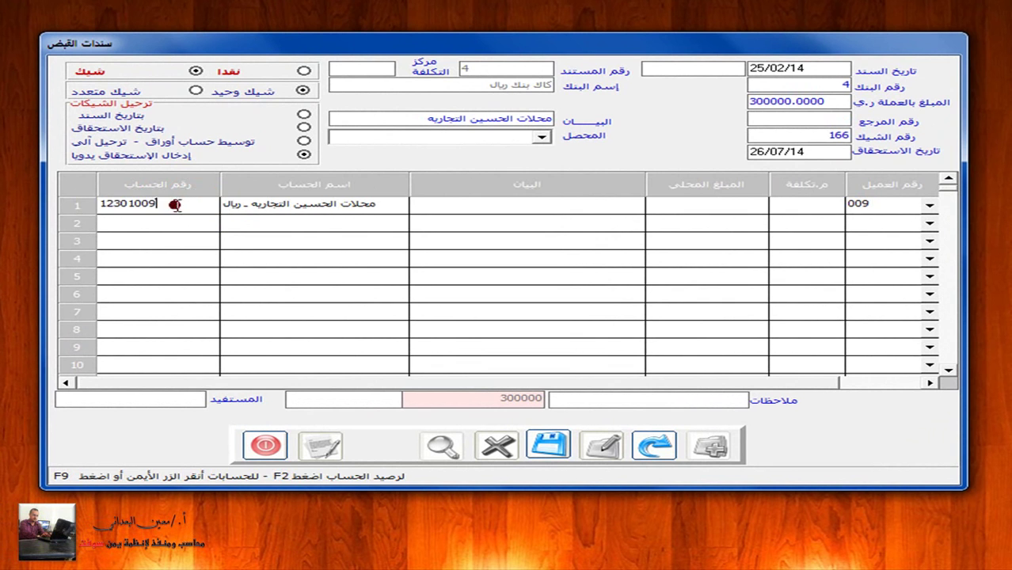
{"action": "key", "text": "BackSpace"}
{"action": "key", "text": "BackSpace"}
{"action": "key", "text": "BackSpace"}
{"action": "key", "text": "BackSpace"}
{"action": "key", "text": "BackSpace"}
{"action": "key", "text": "BackSpace"}
{"action": "key", "text": "BackSpace"}
{"action": "key", "text": "BackSpace"}
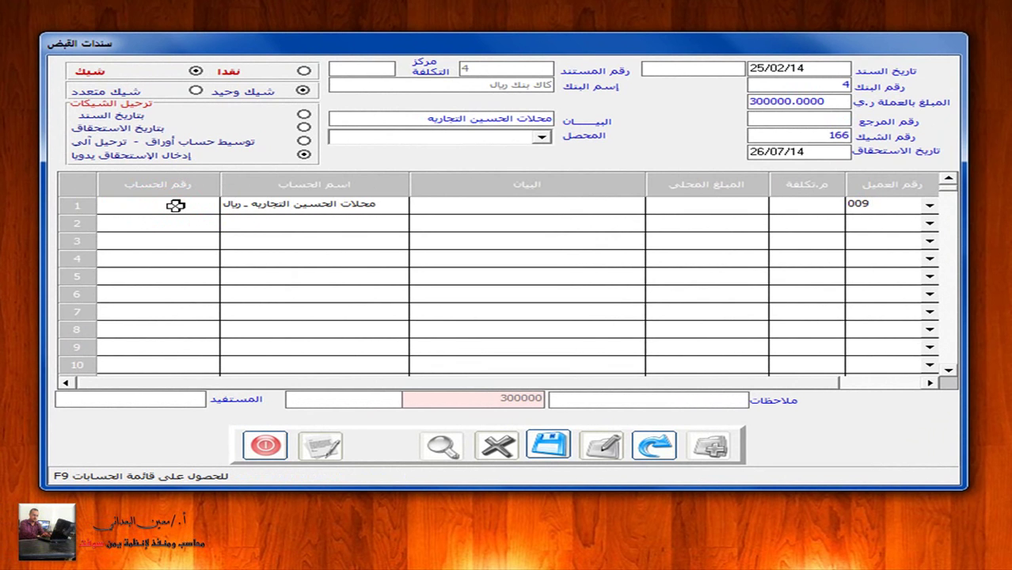
{"action": "key", "text": "Return"}
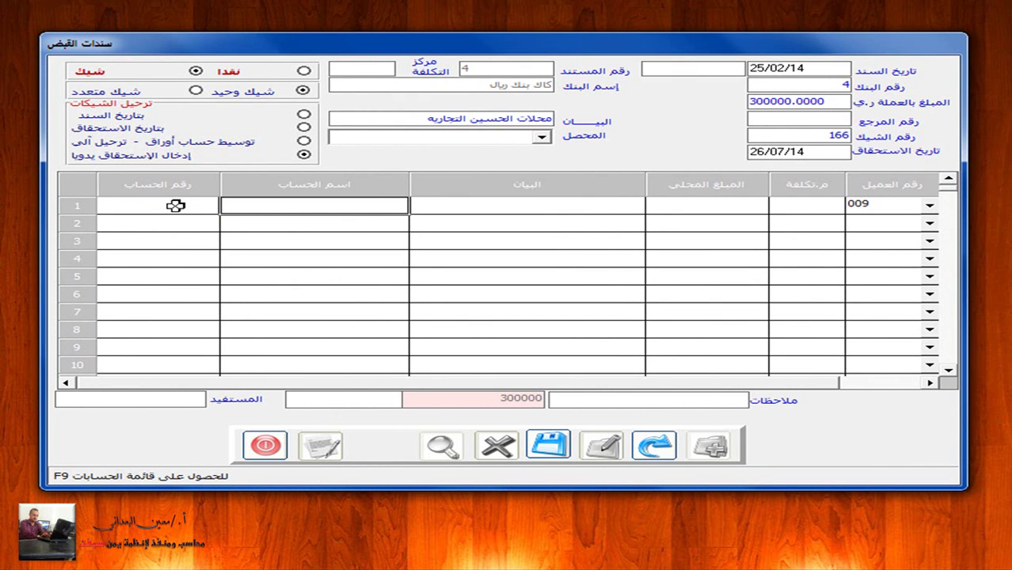
- Search accounts by the name *الحسين and assign محلات الحسين التجاريه ـ ريال to the first line
{"action": "left_click", "coordinate": [259, 207]}
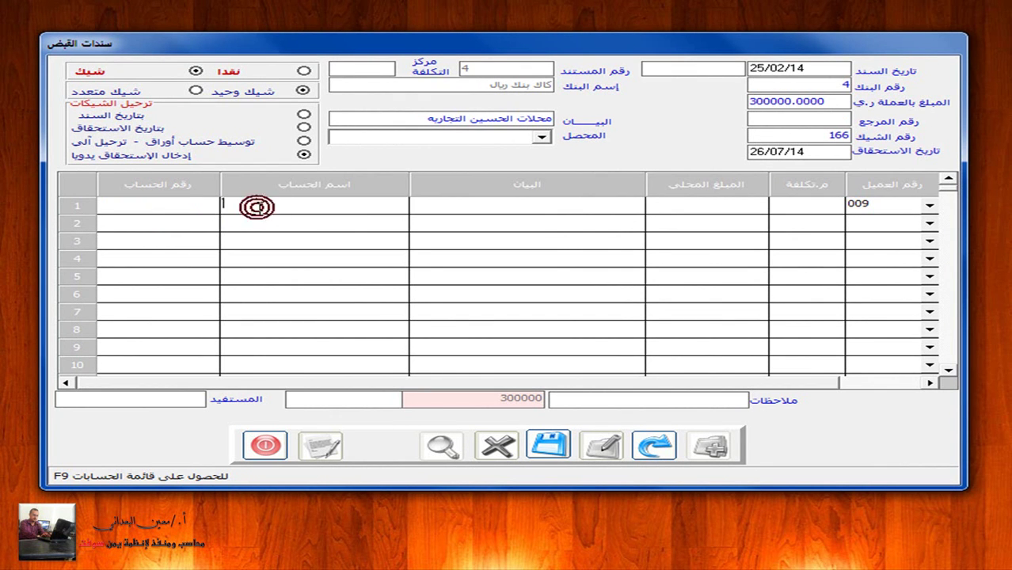
{"action": "type", "text": "*"}
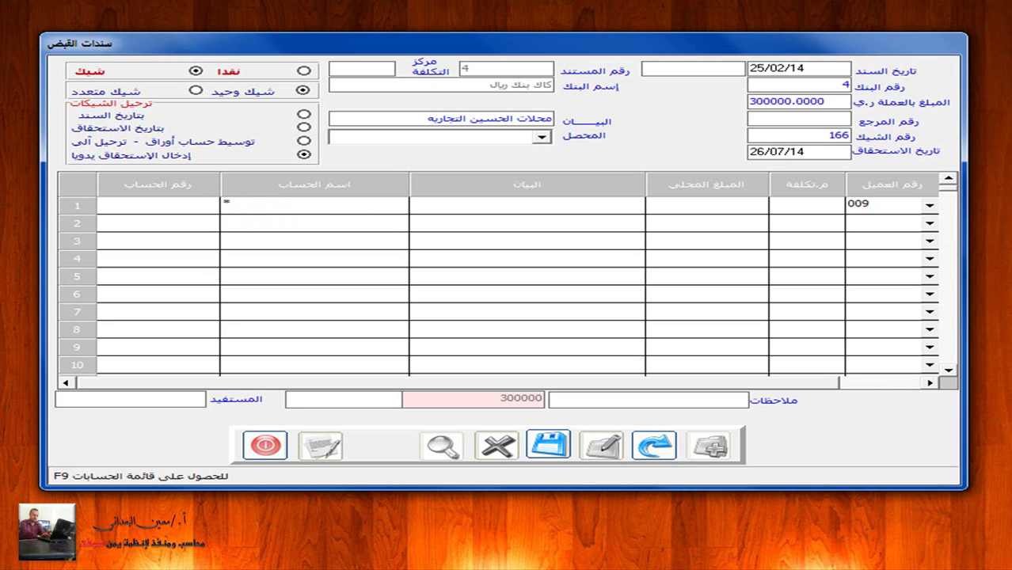
{"action": "type", "text": "الحسين"}
{"action": "key", "text": "F9"}
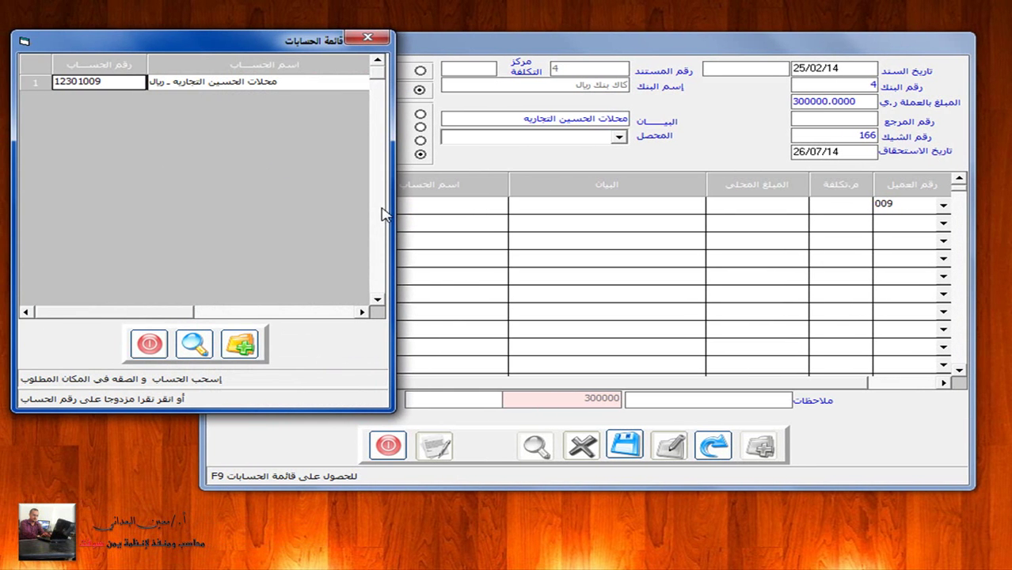
{"action": "double_click", "coordinate": [103, 81]}
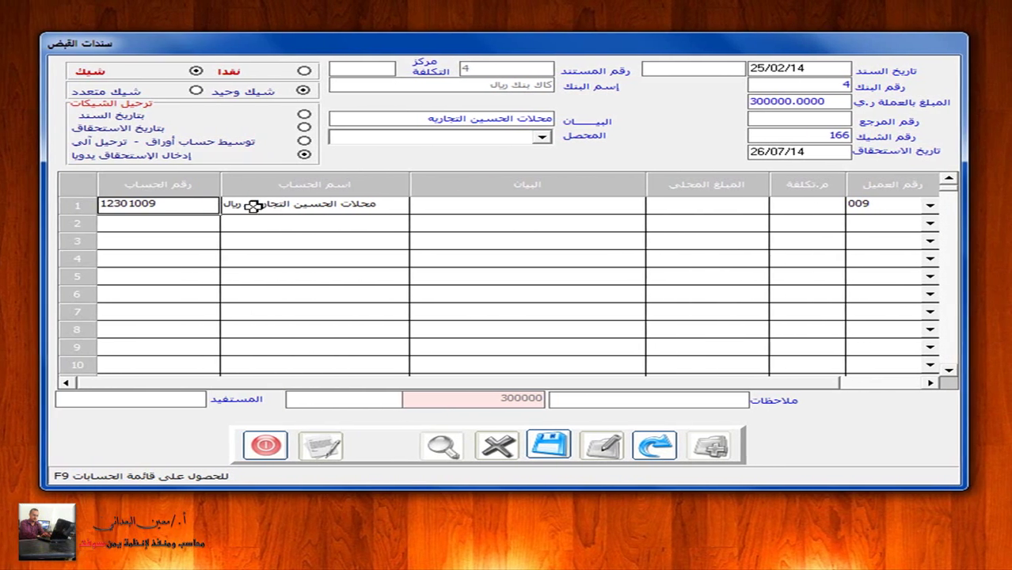
- Enter a first-line description beginning دفعه من الحساب شيك رقم ١٦٦ ــ بنك
{"action": "left_click", "coordinate": [482, 202]}
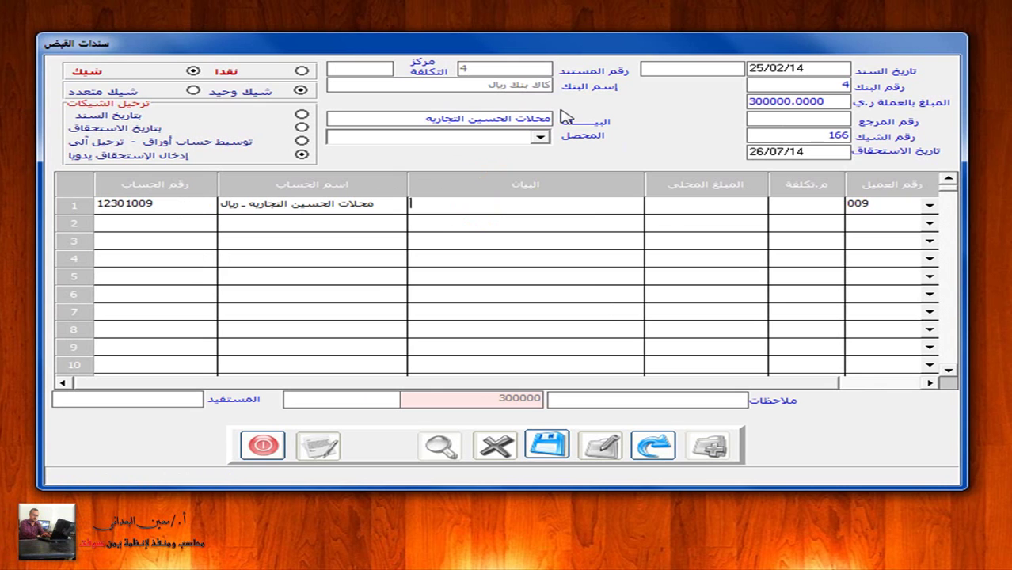
{"action": "left_click", "coordinate": [469, 207]}
{"action": "type", "text": "دفعه من الحساب"}
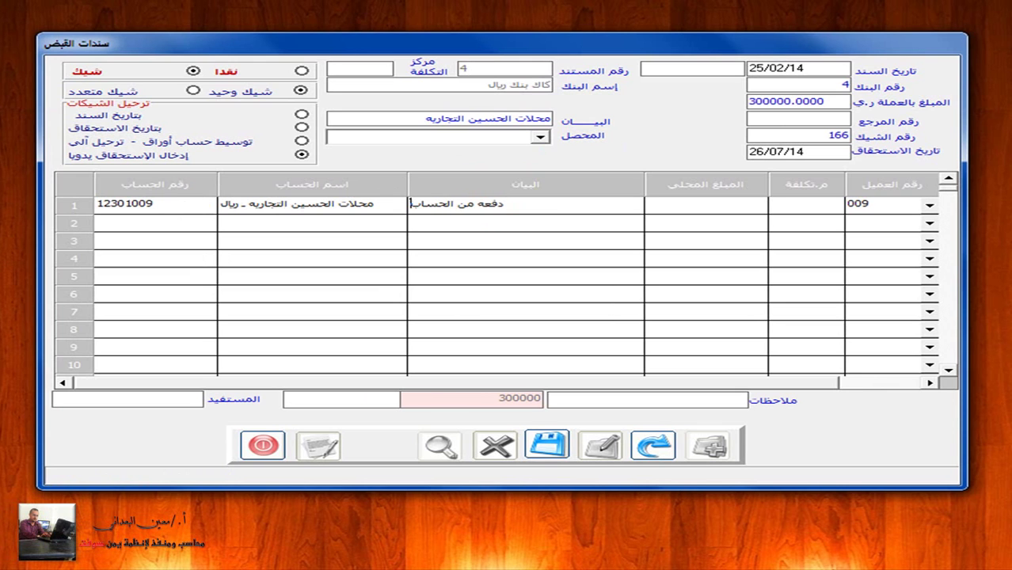
{"action": "key", "text": "Return"}
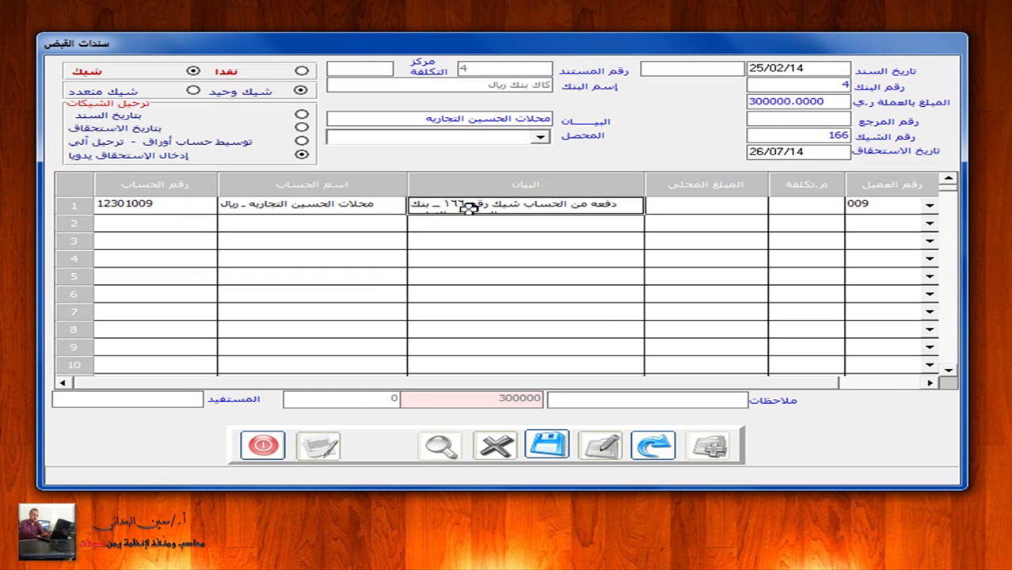
{"action": "key", "text": "Return"}
- Set the first line's local amount (المبلغ المحلي) to 300000 and save the voucher
{"action": "left_click", "coordinate": [677, 207]}
{"action": "type", "text": "300000"}
{"action": "key", "text": "Return"}
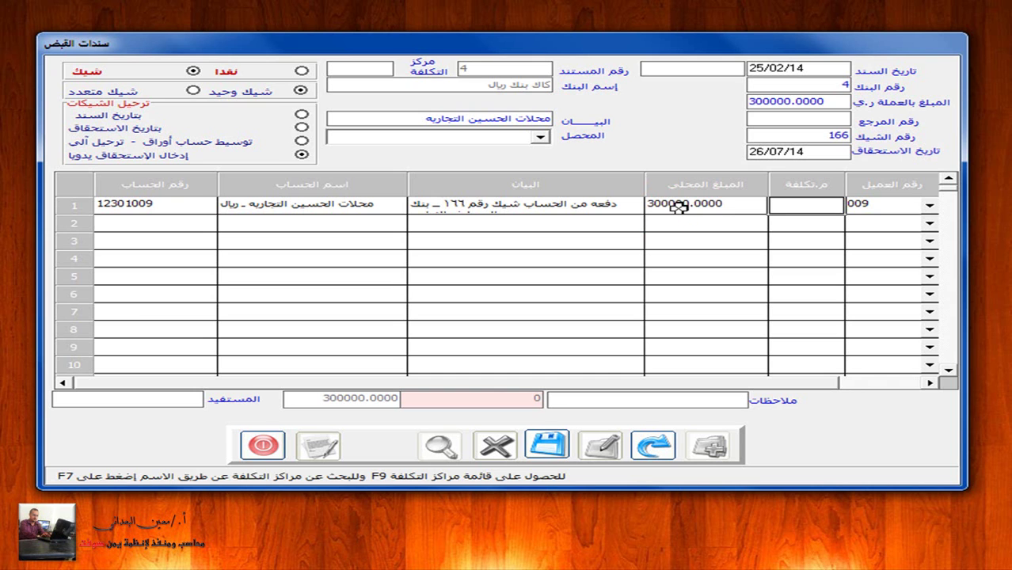
{"action": "left_click", "coordinate": [546, 445]}
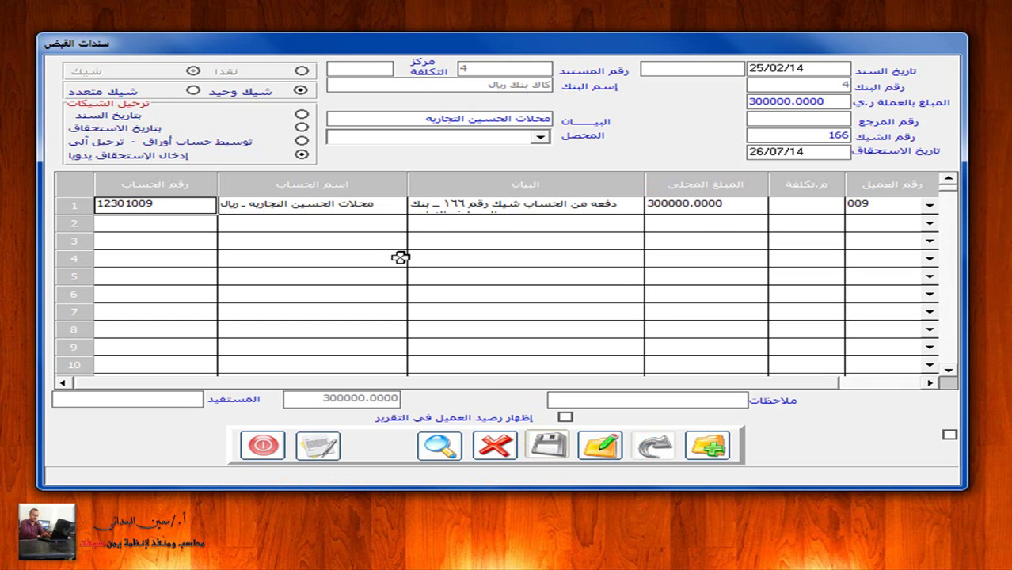
- View the voucher's report without sending it directly to the printer, and close the receipt vouchers form
{"action": "left_click", "coordinate": [320, 441]}
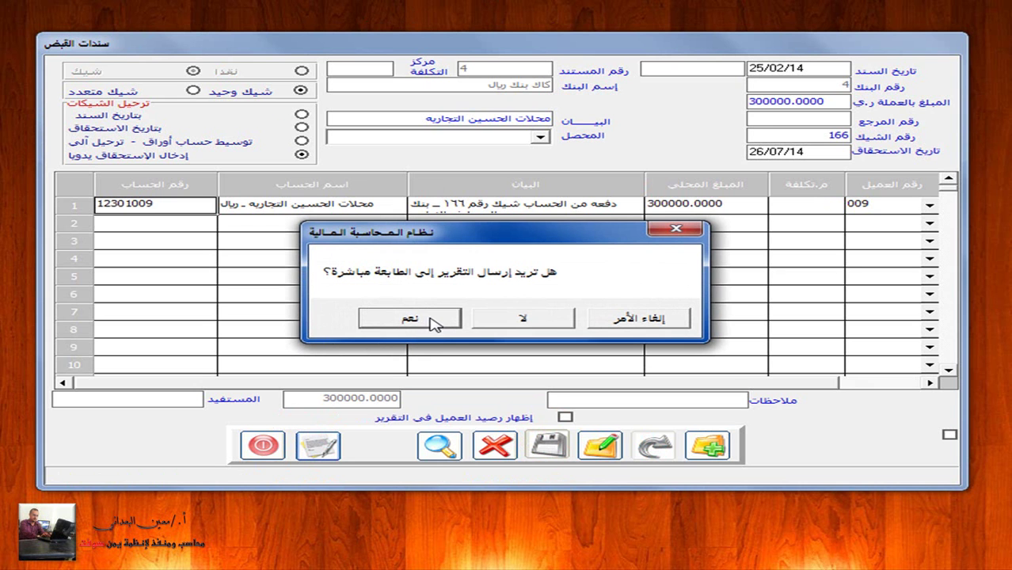
{"action": "left_click", "coordinate": [546, 321]}
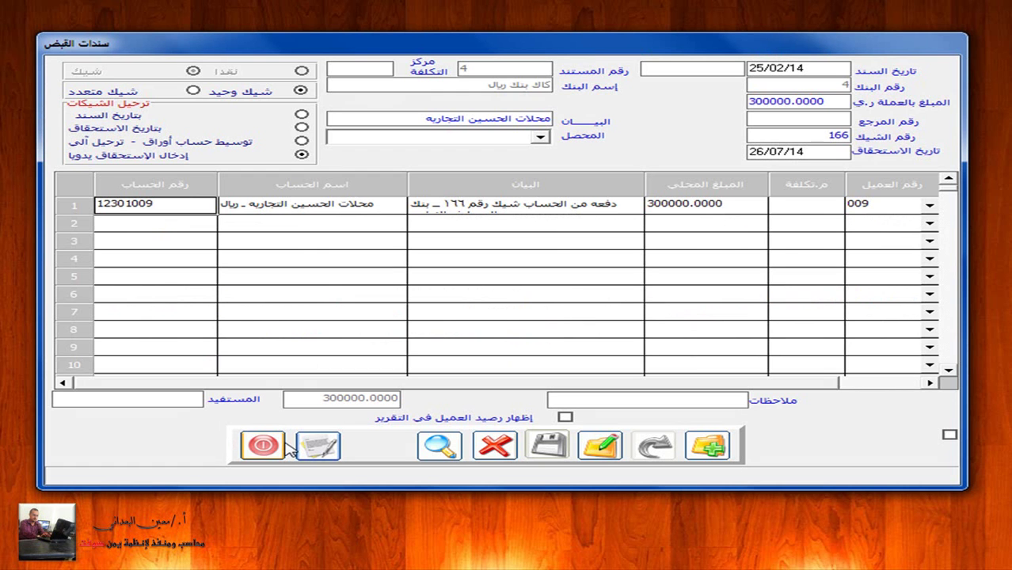
{"action": "left_click", "coordinate": [247, 442]}
- Open the posting form for bank vouchers (السندات البنكية) and choose receipt vouchers (قبض)
{"action": "left_click", "coordinate": [537, 69]}
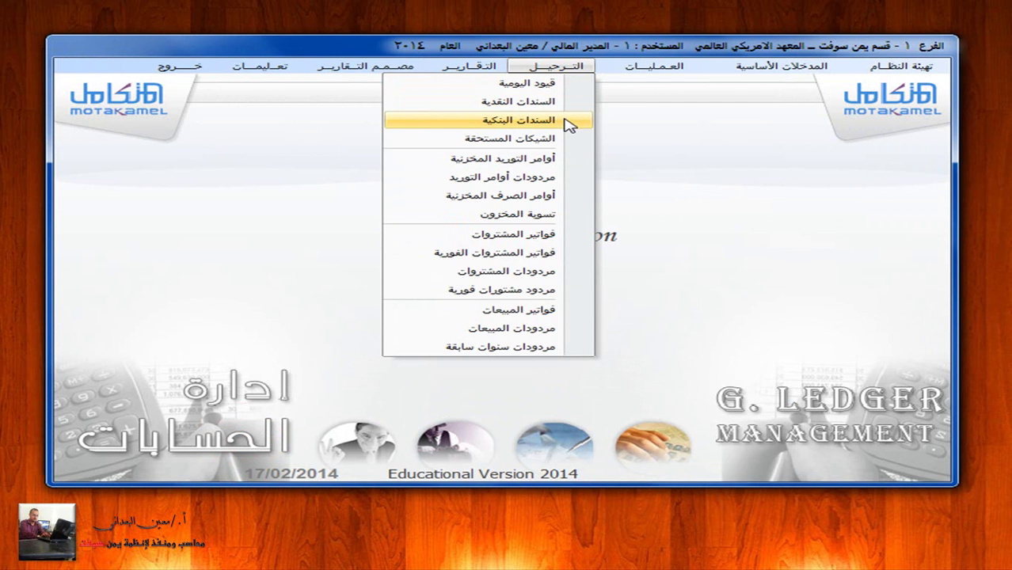
{"action": "left_click", "coordinate": [567, 121]}
{"action": "left_click", "coordinate": [462, 139]}
- Set the posting bank to number 4, كاك بنك ريال, and mark receipt voucher 4 for posting
{"action": "left_click", "coordinate": [635, 187]}
{"action": "type", "text": "1"}
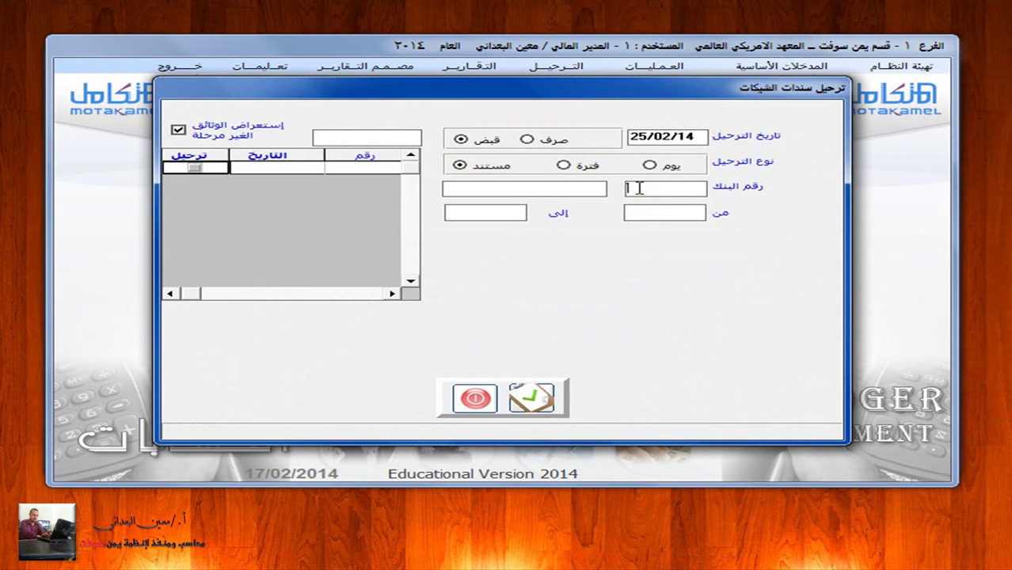
{"action": "double_click", "coordinate": [639, 188]}
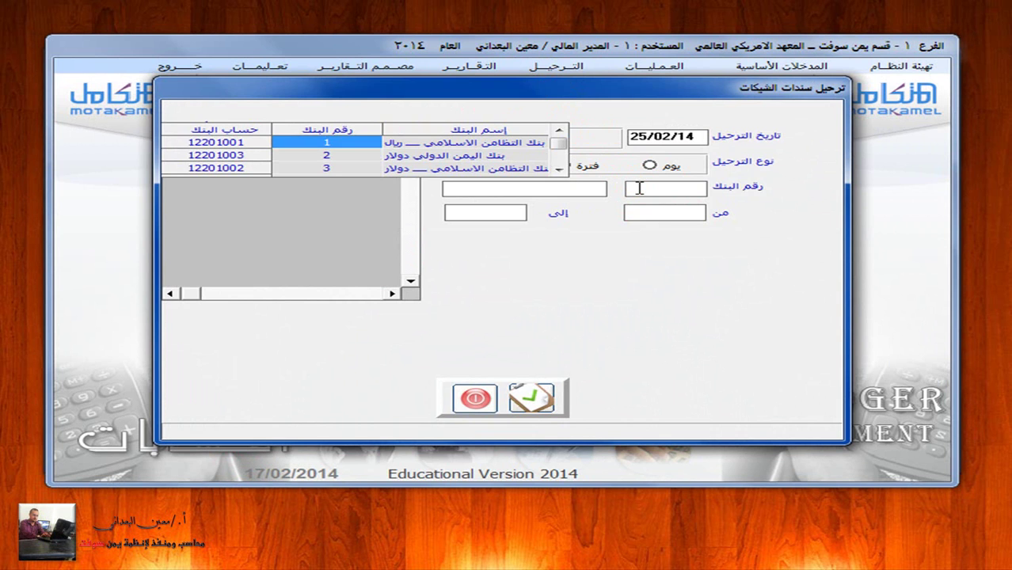
{"action": "left_click", "coordinate": [559, 169]}
{"action": "double_click", "coordinate": [462, 172]}
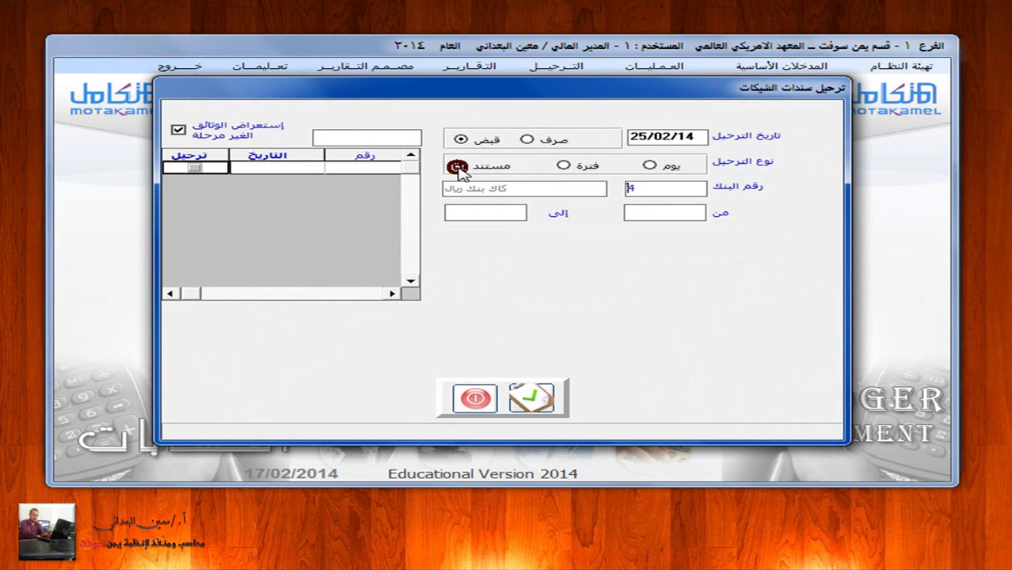
{"action": "left_click", "coordinate": [194, 168]}
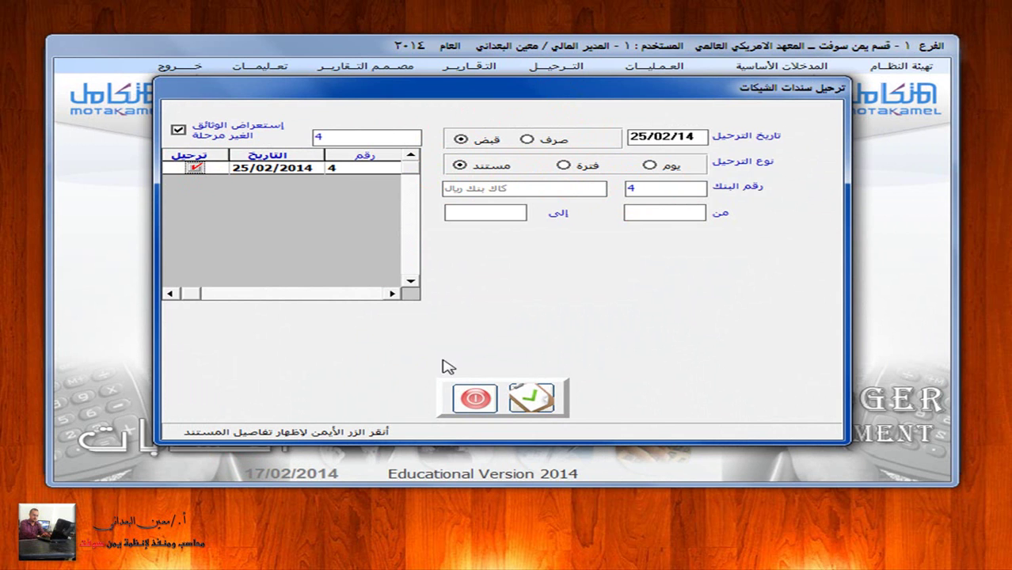
- Post the marked bank receipt voucher and close the posting form
{"action": "left_click", "coordinate": [533, 401]}
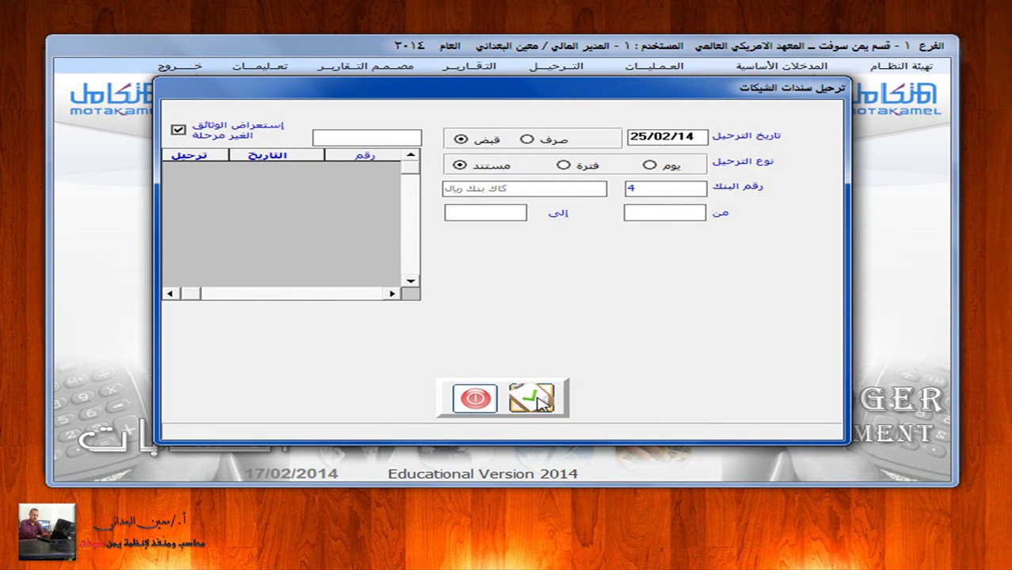
{"action": "left_click", "coordinate": [489, 410]}
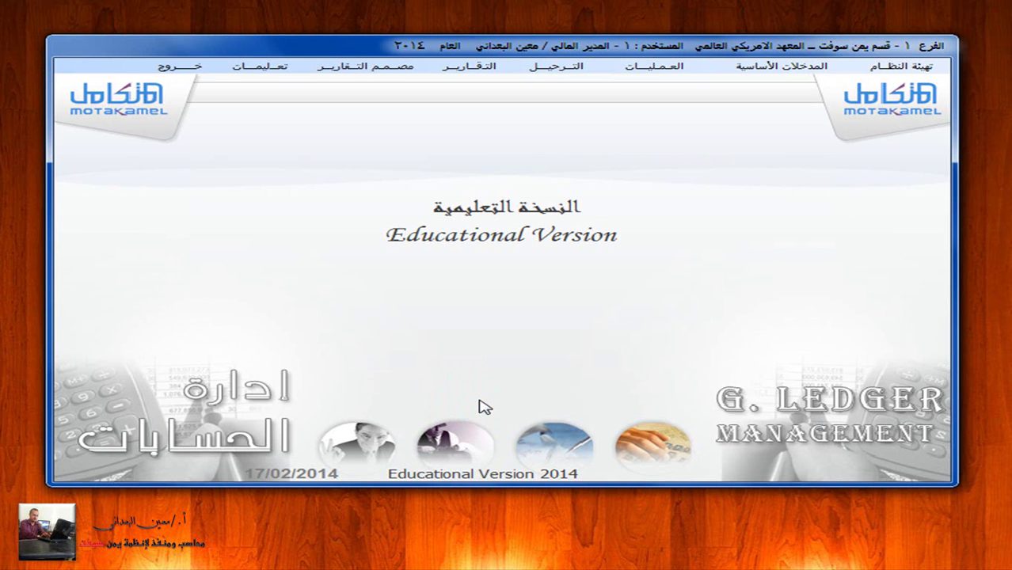
- Open the sub-accounts statement report (الحسابات الفرعية), search account names for الحسين, and pick محلات الحسين التجاريه ـ ريال
{"action": "left_click", "coordinate": [487, 68]}
{"action": "mouse_move", "coordinate": [483, 235]}
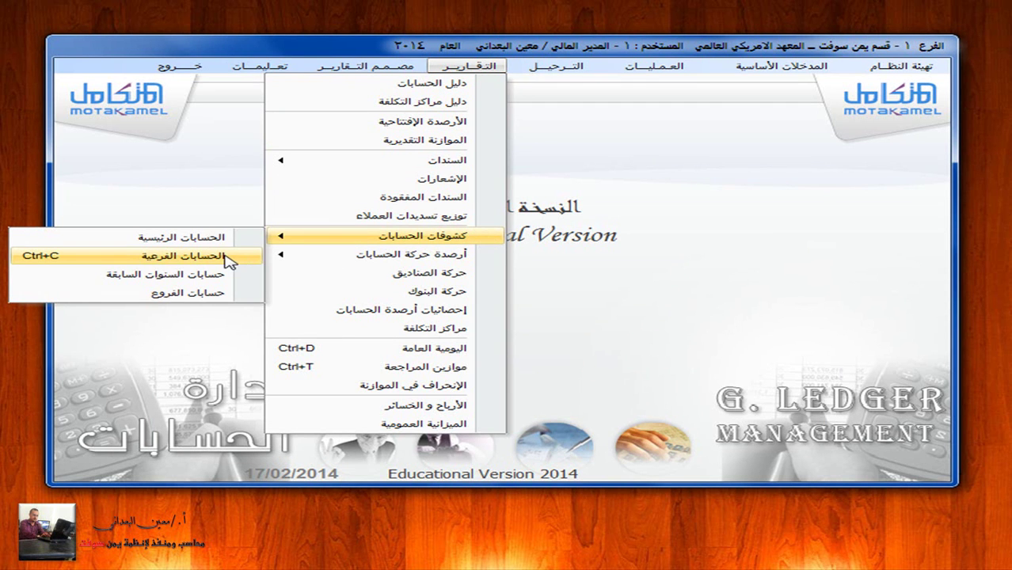
{"action": "left_click", "coordinate": [226, 258]}
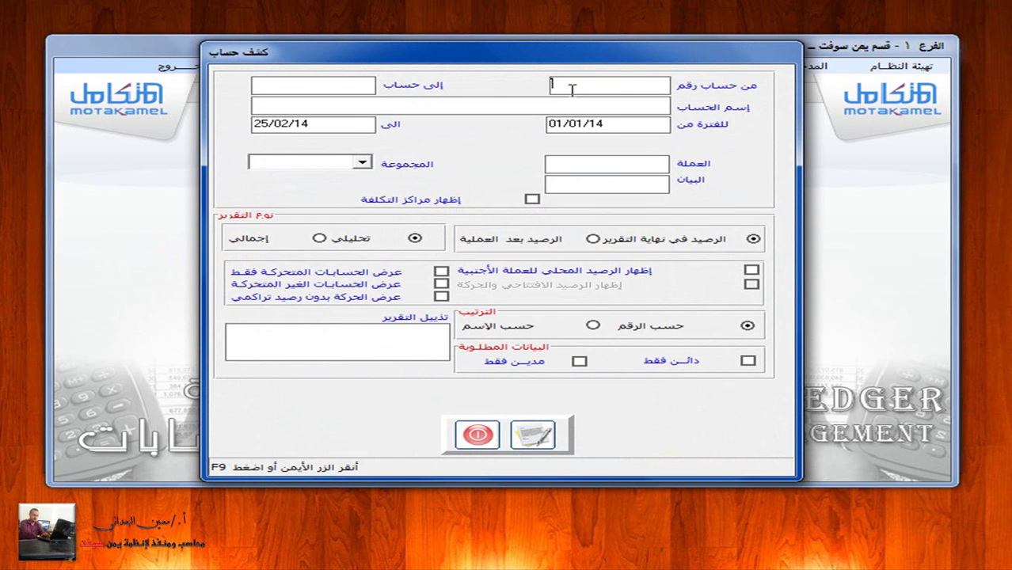
{"action": "left_click", "coordinate": [638, 108]}
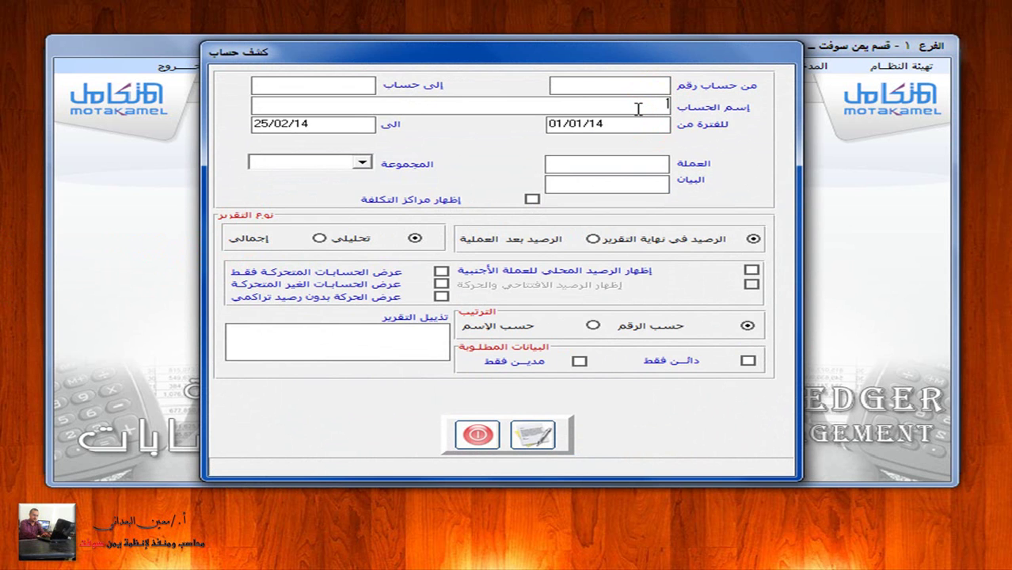
{"action": "type", "text": "الحسين"}
{"action": "key", "text": "Return"}
{"action": "left_click", "coordinate": [534, 144]}
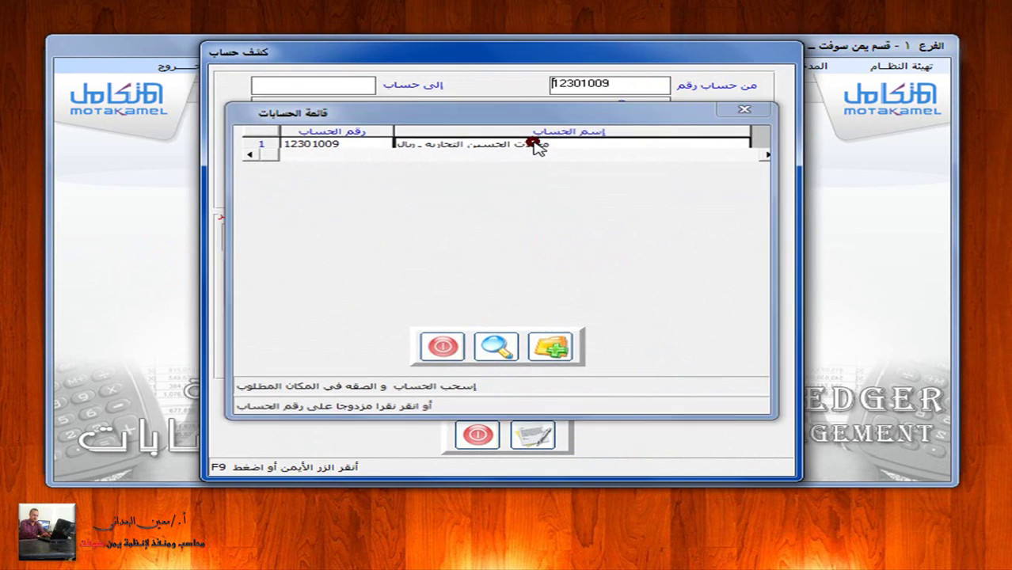
{"action": "double_click", "coordinate": [535, 144]}
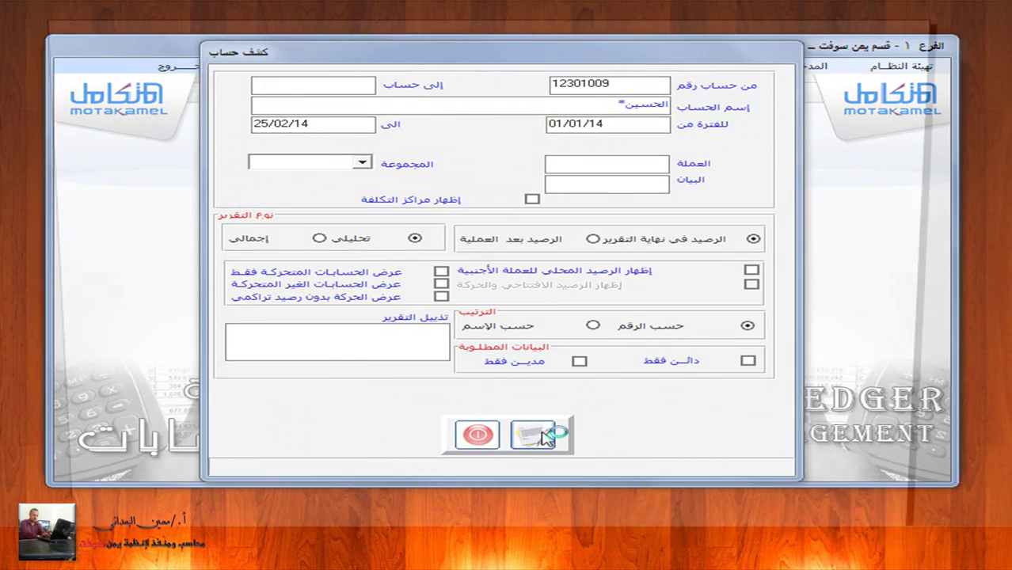
- View the account statement of محلات الحسين التجاريه, and close the report and its form
{"action": "left_click", "coordinate": [533, 434]}
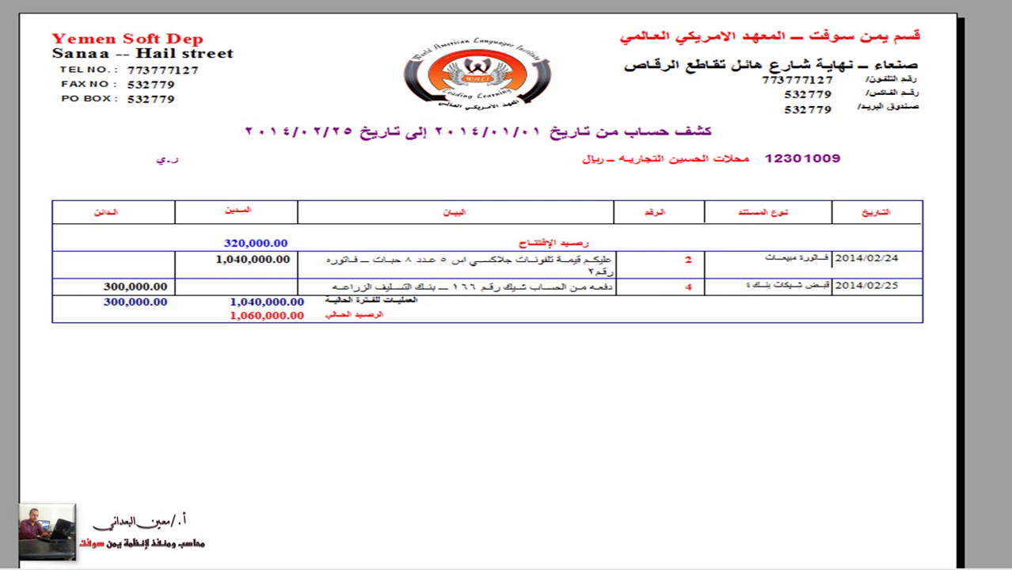
{"action": "key", "text": "Escape"}
{"action": "left_click", "coordinate": [475, 432]}
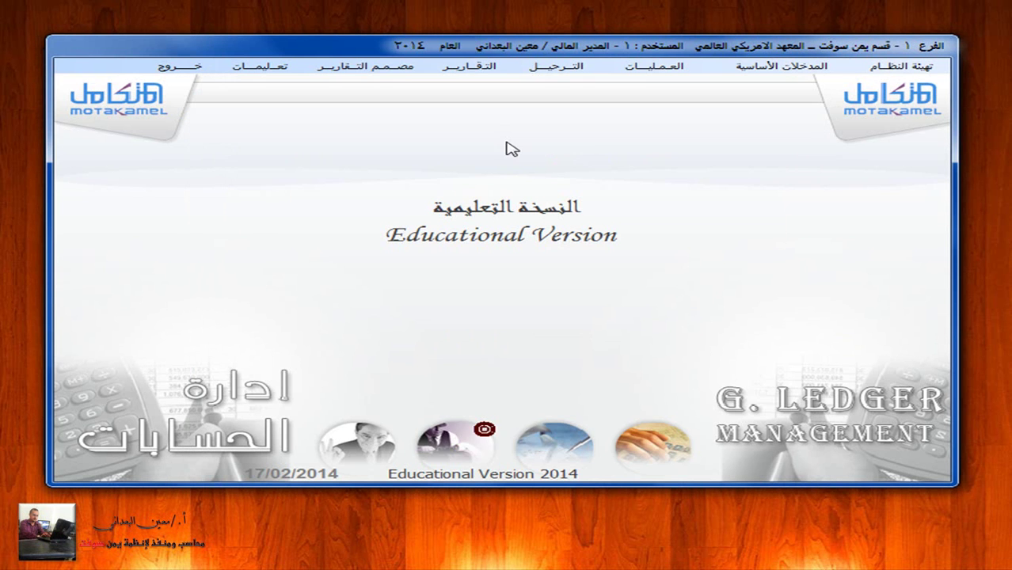
- Set up the general journal report (اليومية العامة) for receipt vouchers (سندات قبض), entry type بنكي, and bank 4, كاك بنك ريال
{"action": "left_click", "coordinate": [485, 65]}
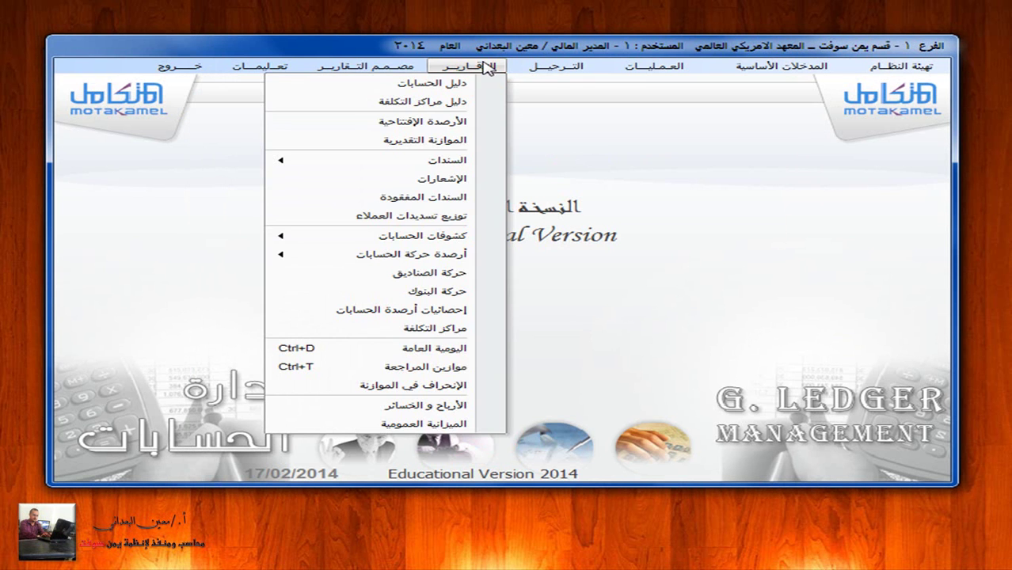
{"action": "left_click", "coordinate": [481, 350]}
{"action": "left_click", "coordinate": [657, 101]}
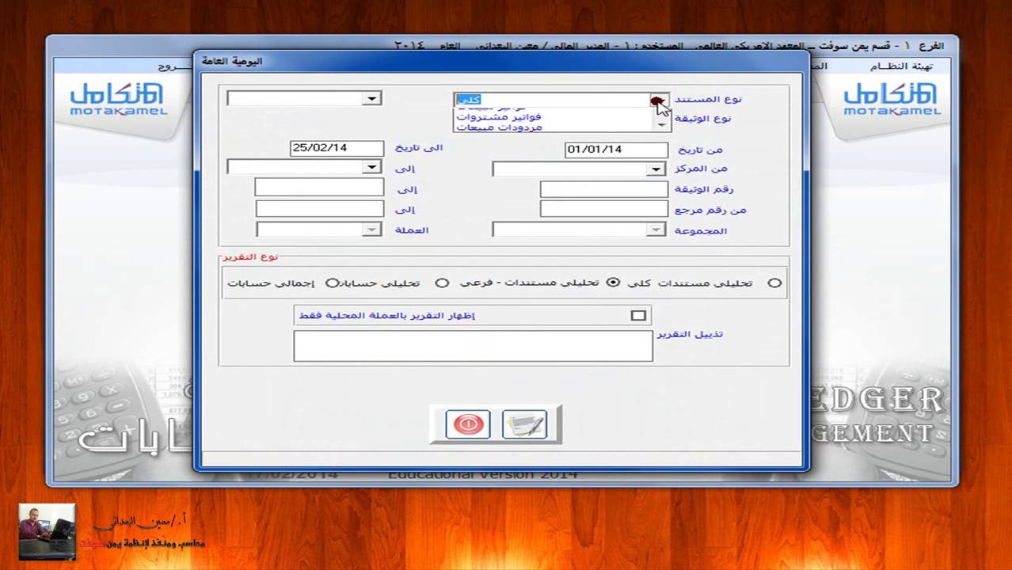
{"action": "left_click", "coordinate": [534, 146]}
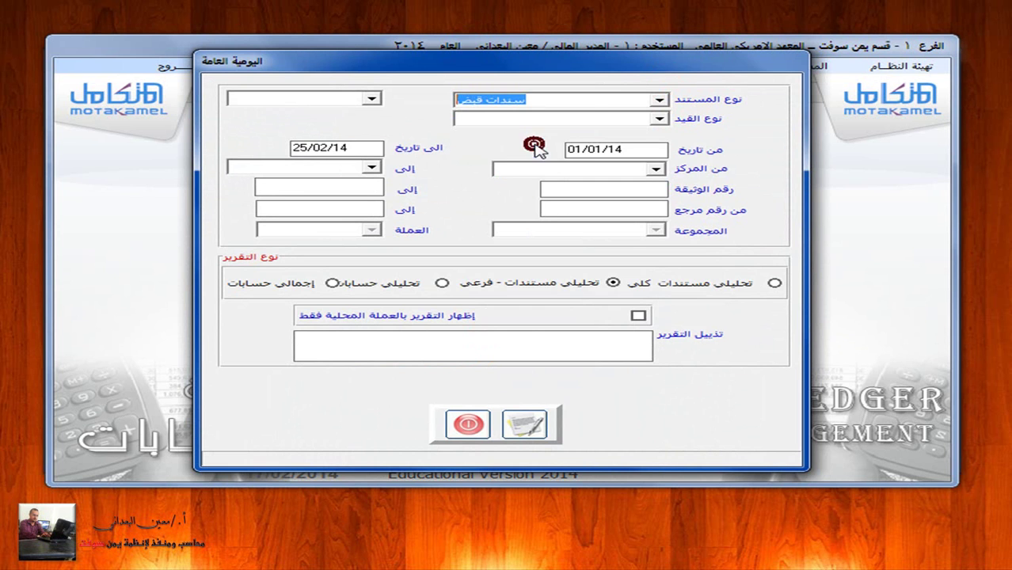
{"action": "left_click", "coordinate": [659, 119]}
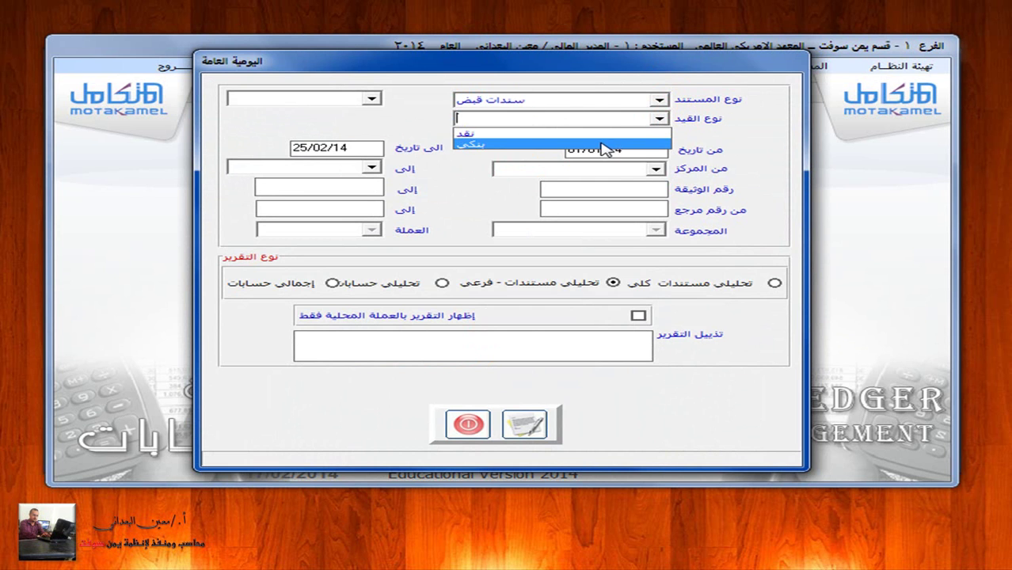
{"action": "left_click", "coordinate": [603, 145]}
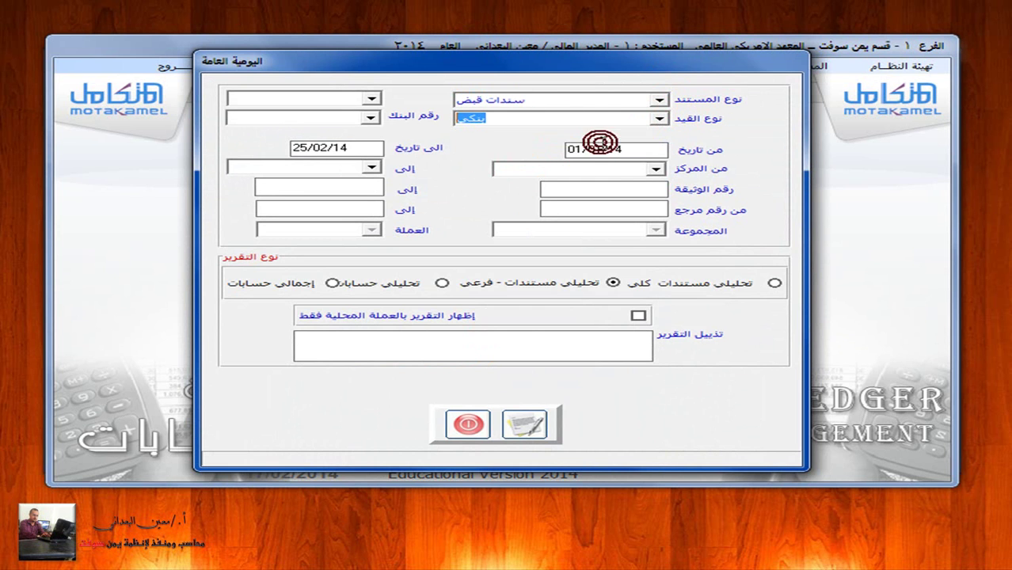
{"action": "left_click", "coordinate": [372, 119]}
{"action": "left_click", "coordinate": [350, 163]}
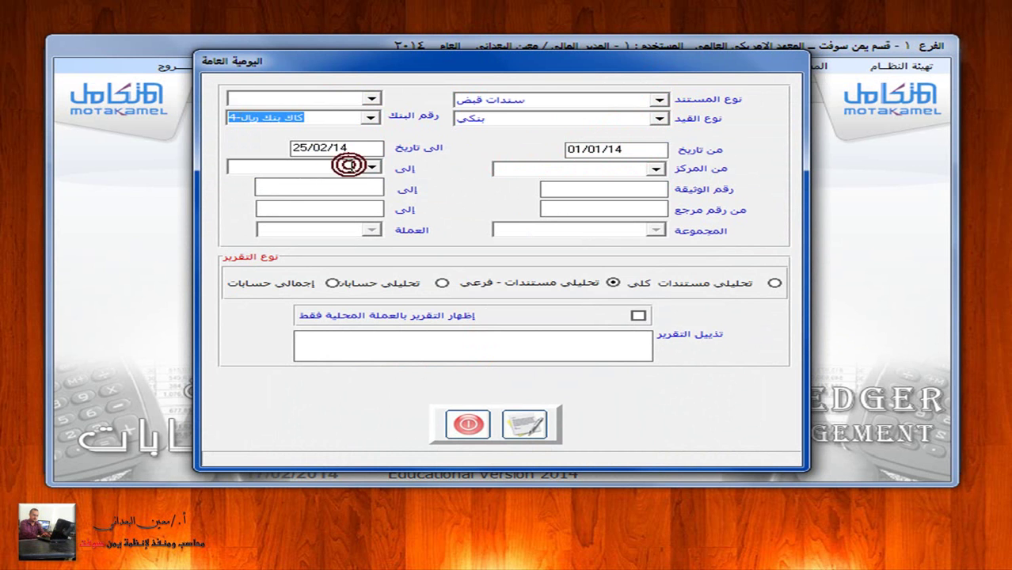
- View the filtered general journal report and close its form
{"action": "left_click", "coordinate": [525, 425]}
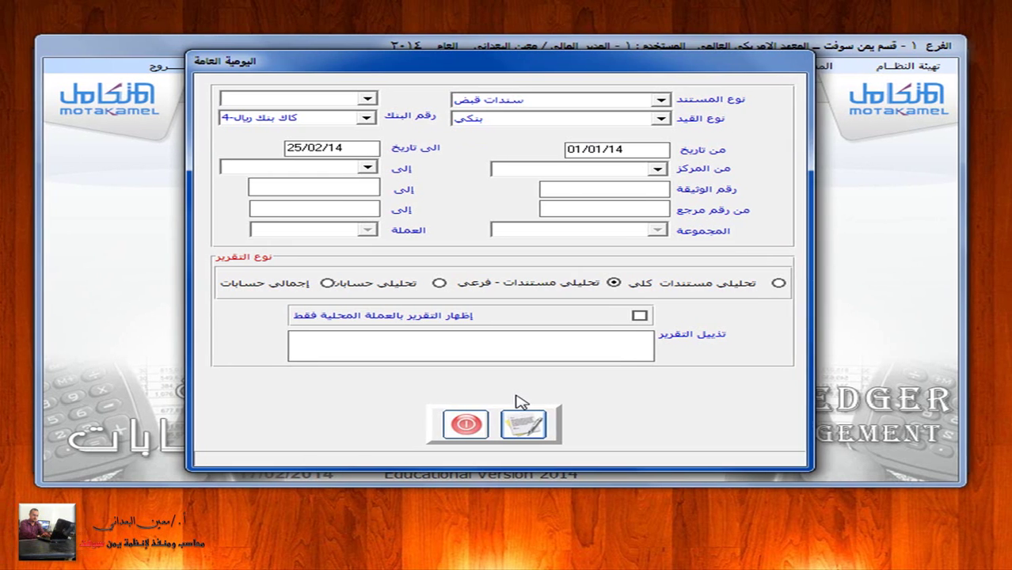
{"action": "left_click", "coordinate": [465, 421]}
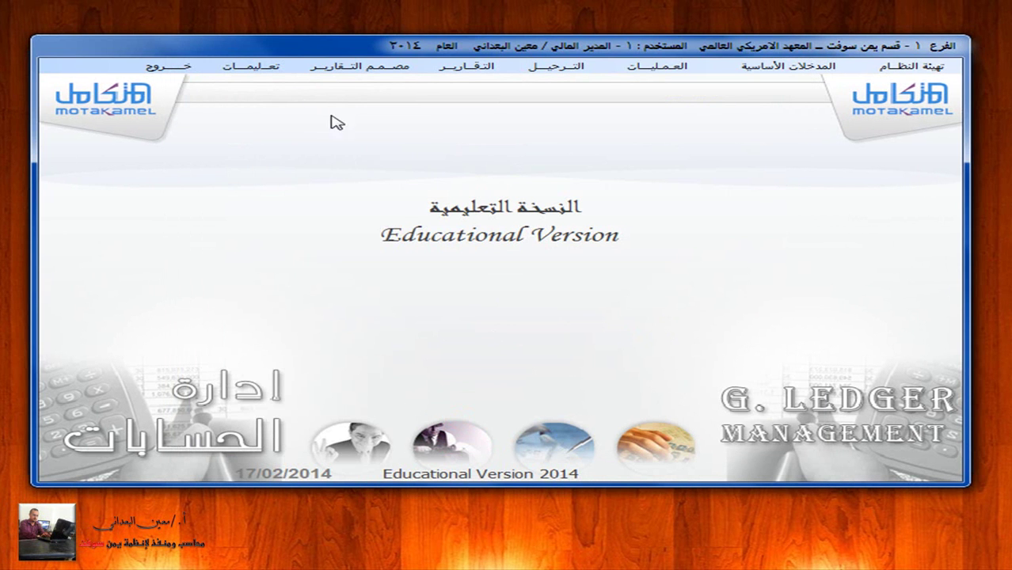
- Exit to the main screen, reopen the General Ledger module, and open the due cheques form (الشيكات المستحقة)
{"action": "left_click", "coordinate": [190, 71]}
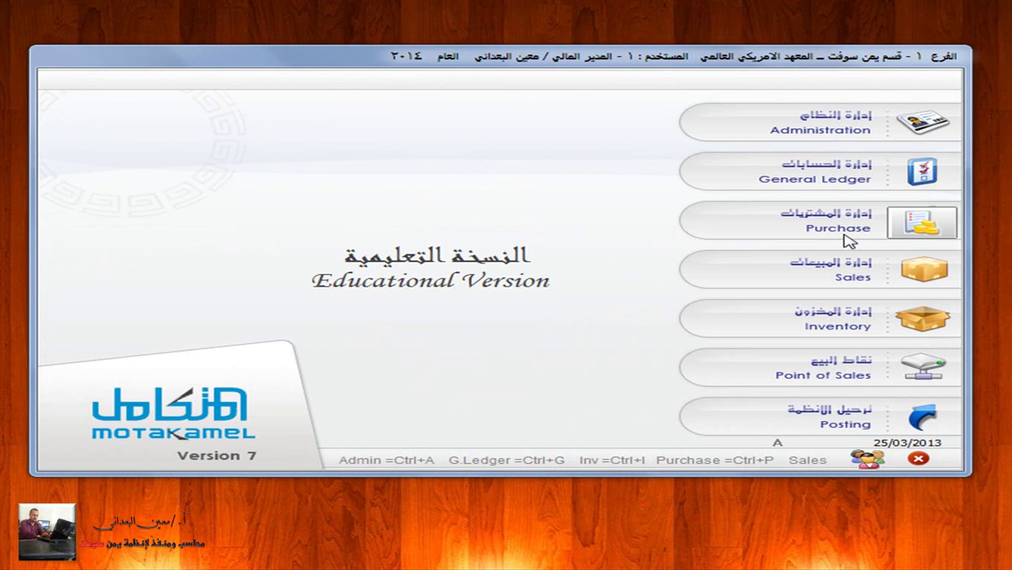
{"action": "key", "text": "ctrl+g"}
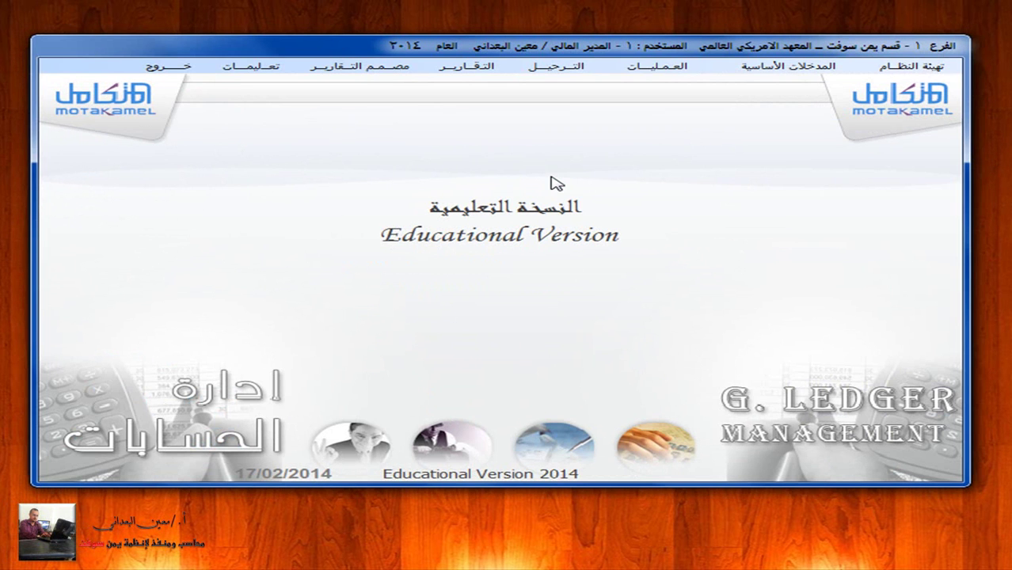
{"action": "left_click", "coordinate": [667, 67]}
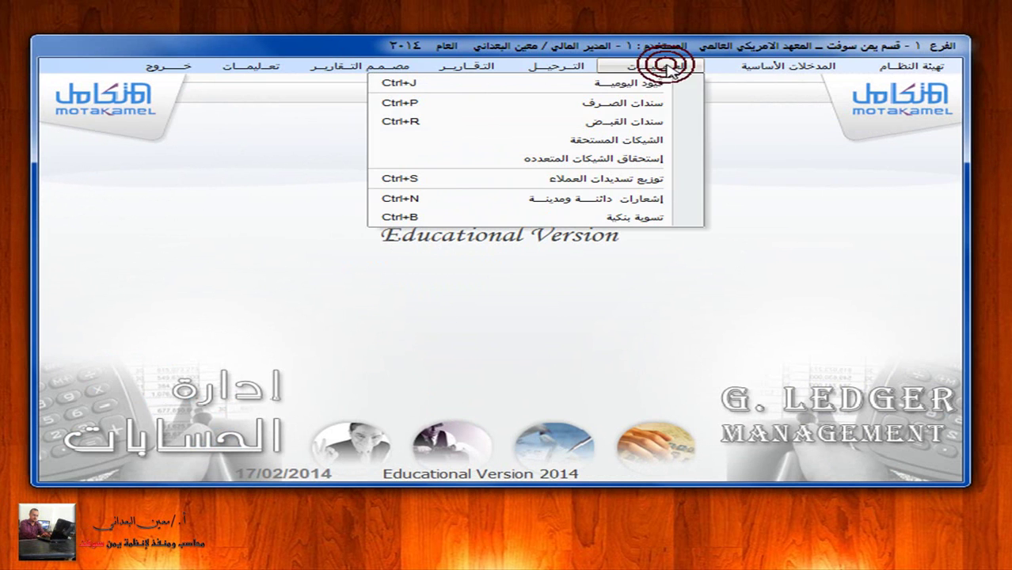
{"action": "left_click", "coordinate": [677, 143]}
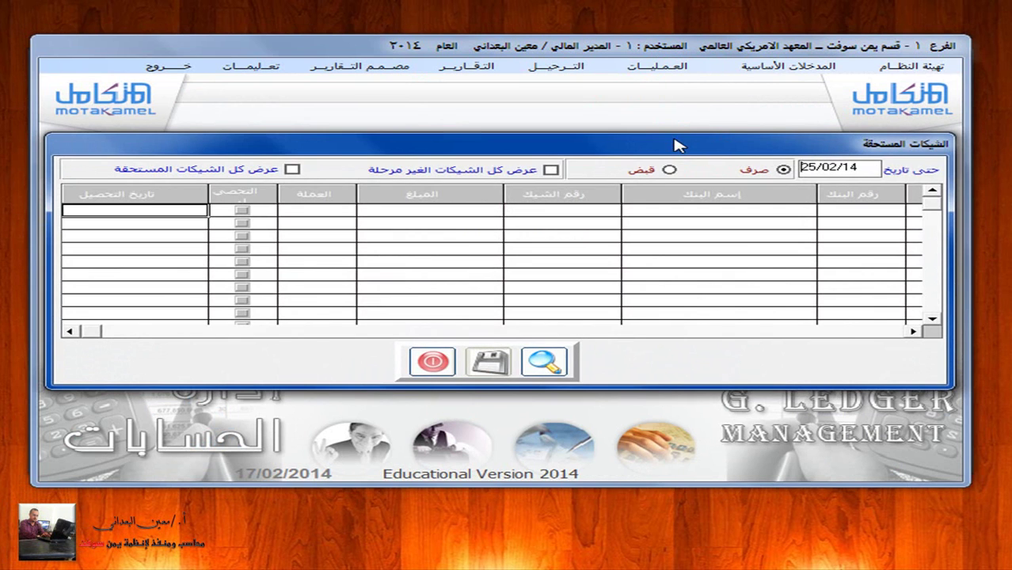
- Set the due cheques cutoff date to 26/07/14, choose receipts (قبض), and list the matching cheques
{"action": "left_click_drag", "start_coordinate": [873, 169], "coordinate": [800, 160]}
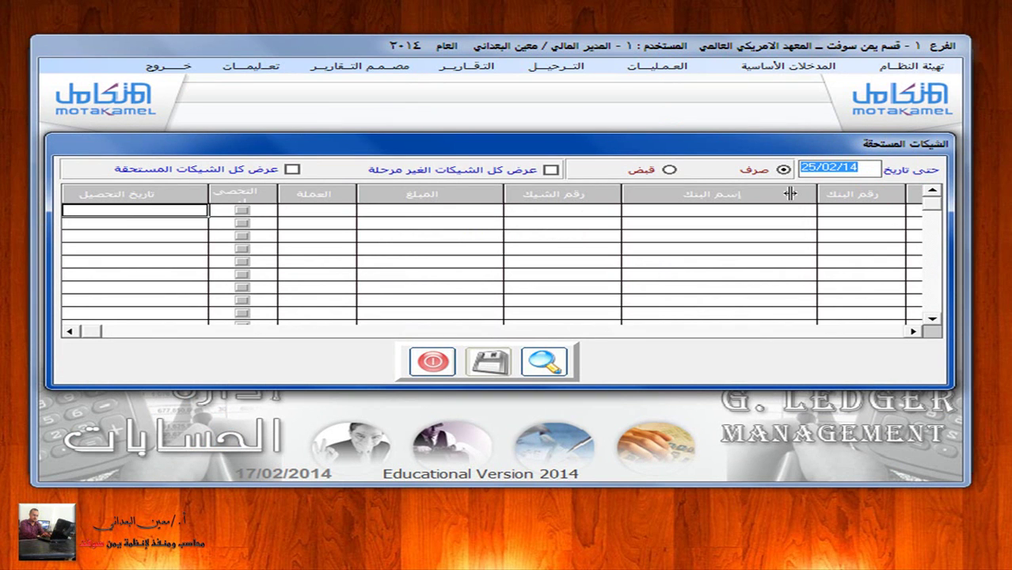
{"action": "key", "text": "Delete"}
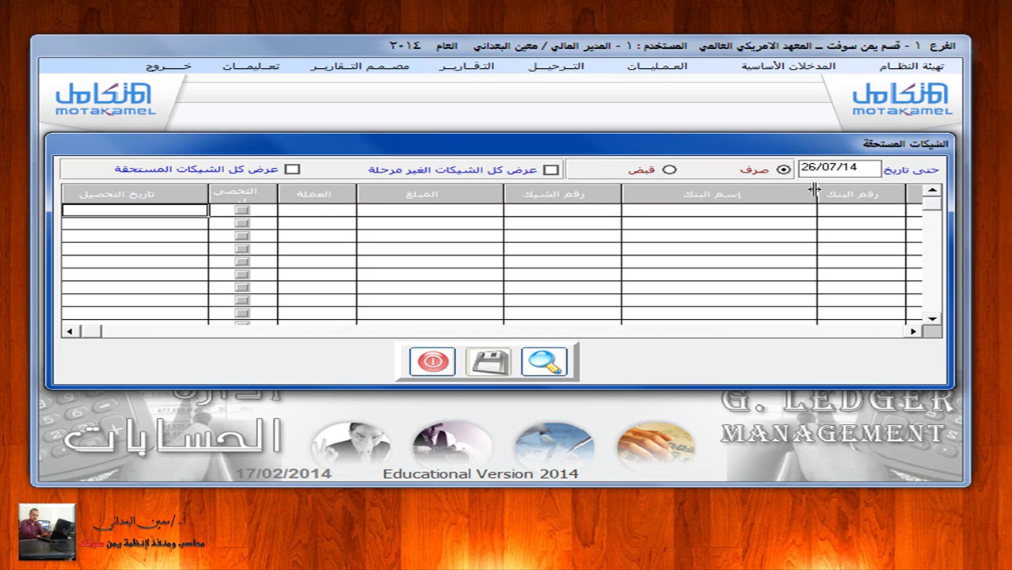
{"action": "left_click", "coordinate": [668, 171]}
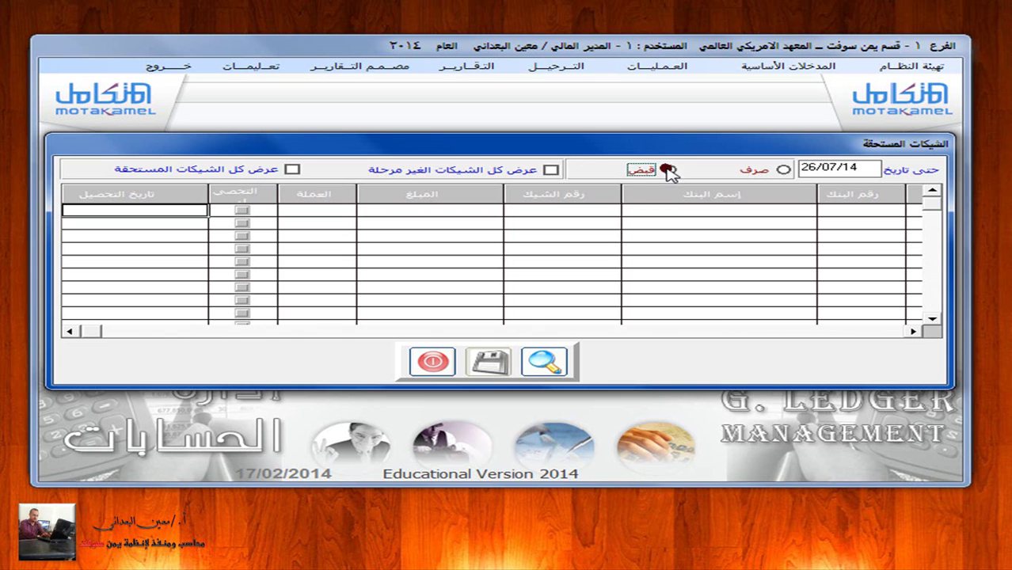
{"action": "left_click", "coordinate": [552, 364]}
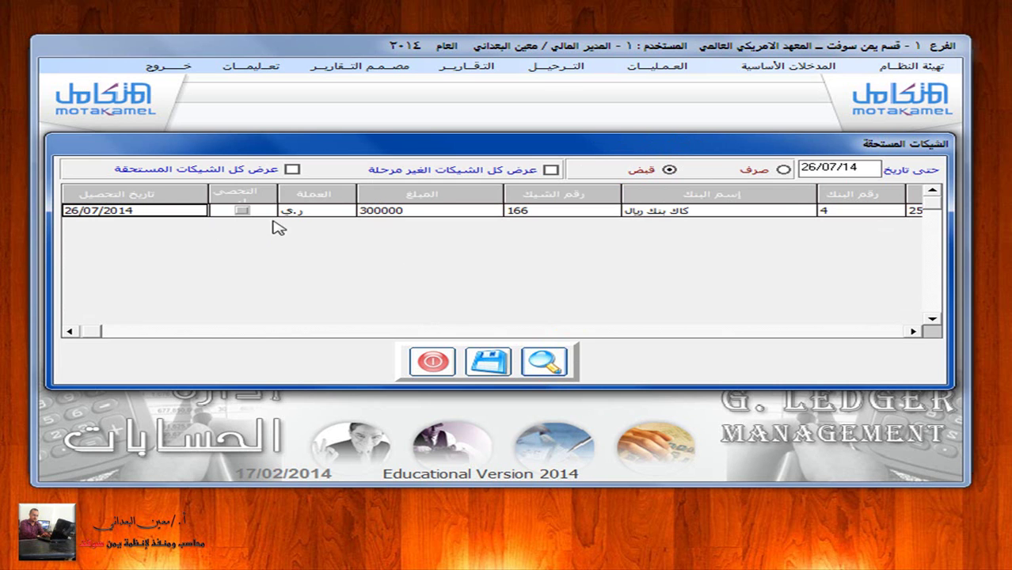
- Mark cheque 166 as collected, save the collection, and close the due cheques form
{"action": "left_click", "coordinate": [241, 211]}
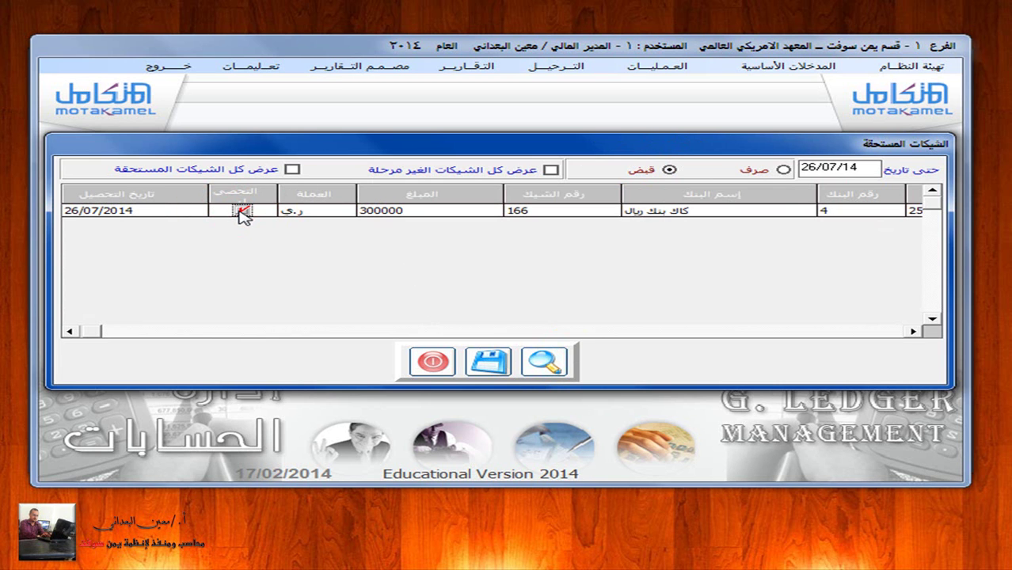
{"action": "left_click", "coordinate": [493, 358]}
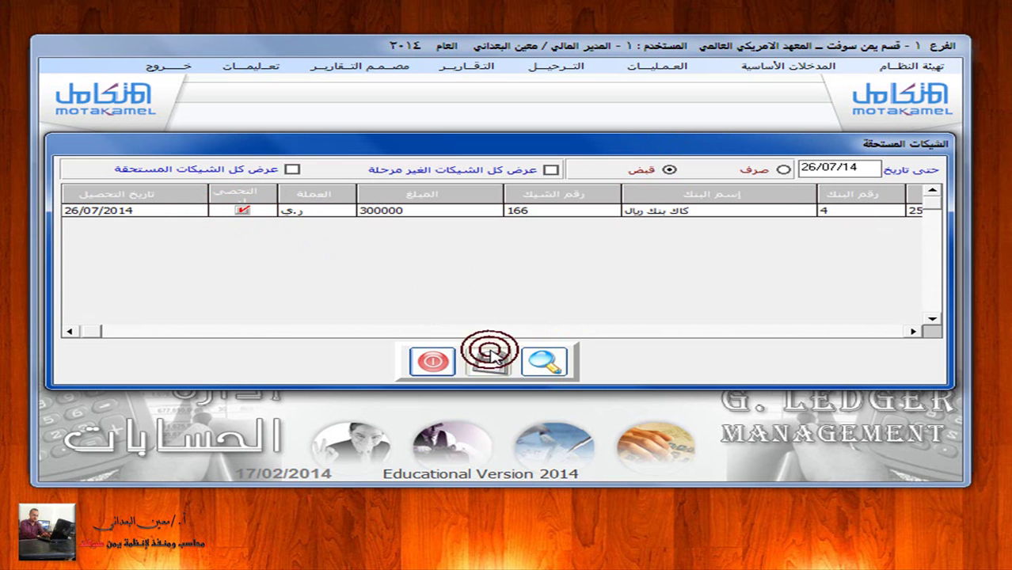
{"action": "left_click", "coordinate": [428, 361]}
- Open the posting form for due cheques (الشيكات المستحقة) and choose receipts (قبض)
{"action": "left_click", "coordinate": [559, 68]}
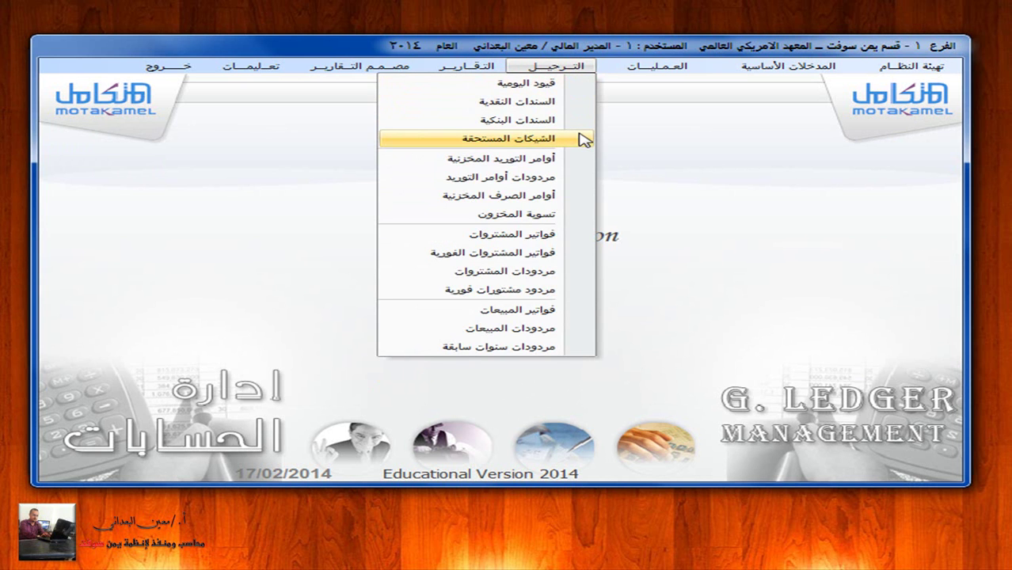
{"action": "left_click", "coordinate": [583, 141]}
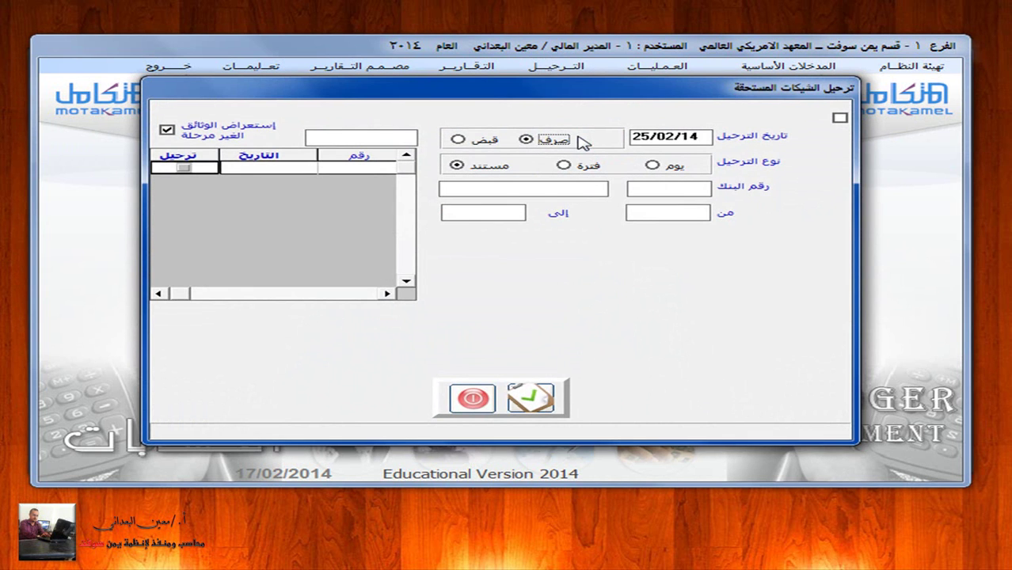
{"action": "left_click", "coordinate": [460, 139]}
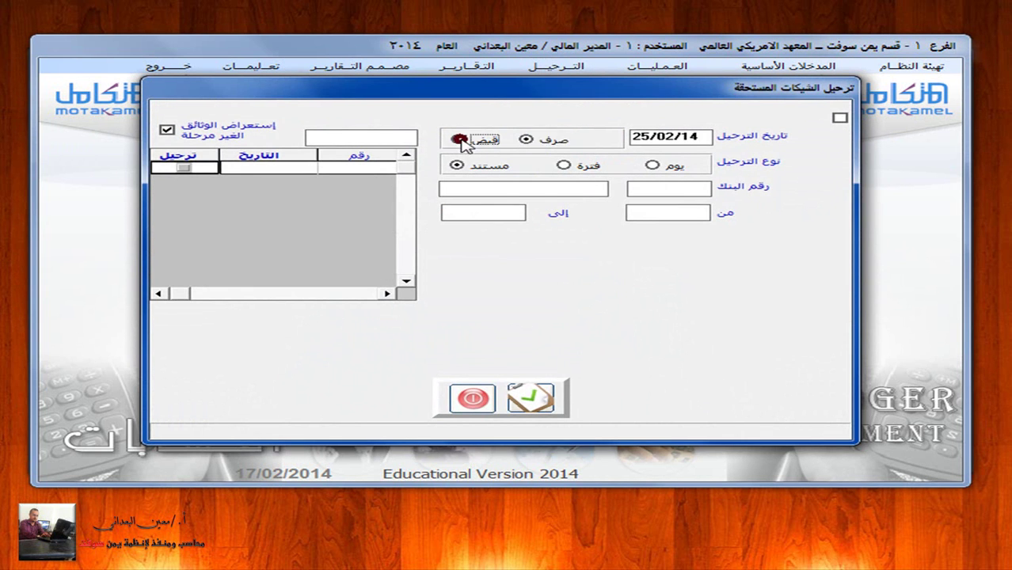
- Set the posting bank to number 4, كاك بنك ريال, and post due cheque document 4
{"action": "double_click", "coordinate": [668, 190]}
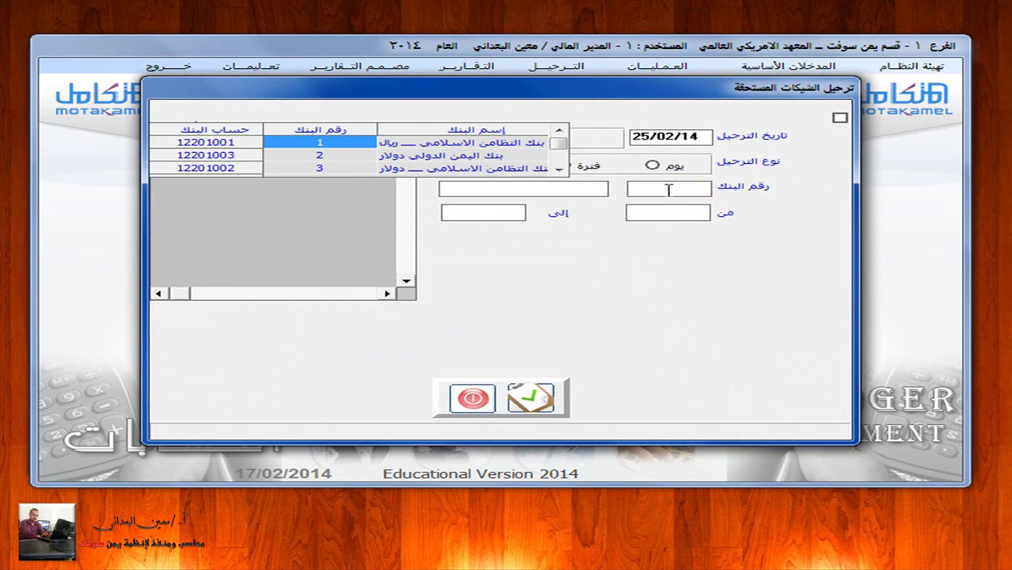
{"action": "left_click", "coordinate": [559, 169]}
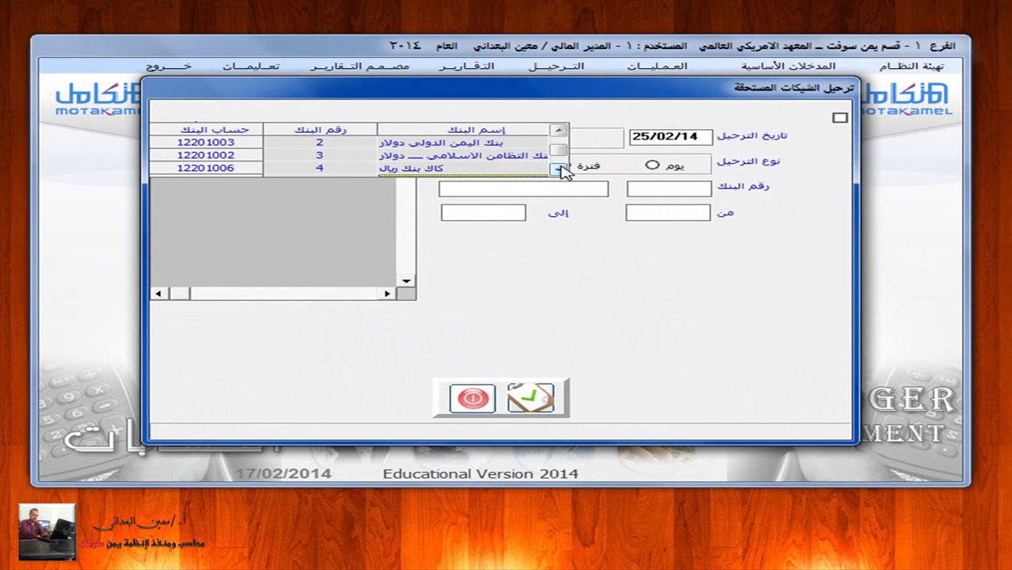
{"action": "double_click", "coordinate": [451, 168]}
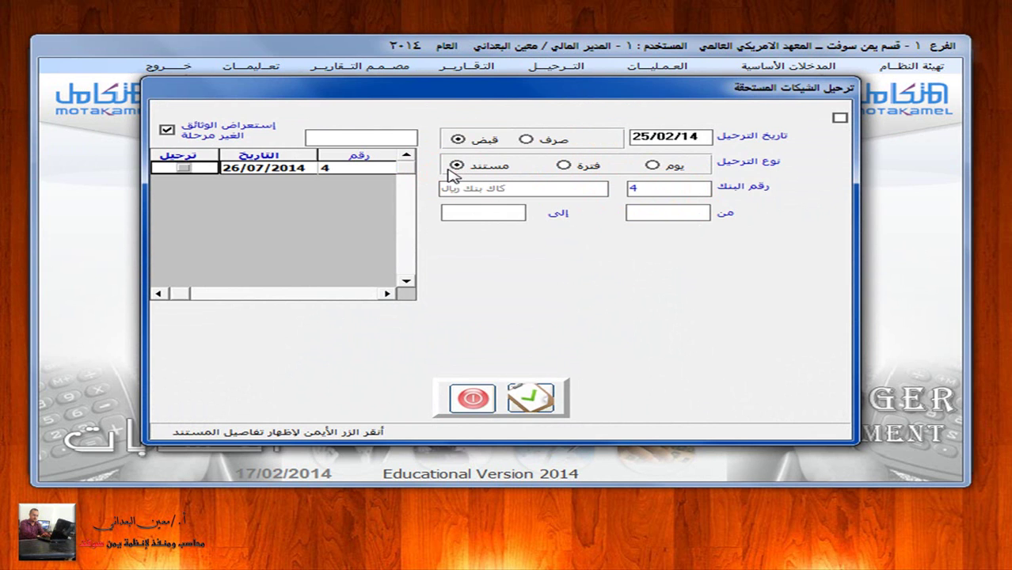
{"action": "left_click", "coordinate": [185, 169]}
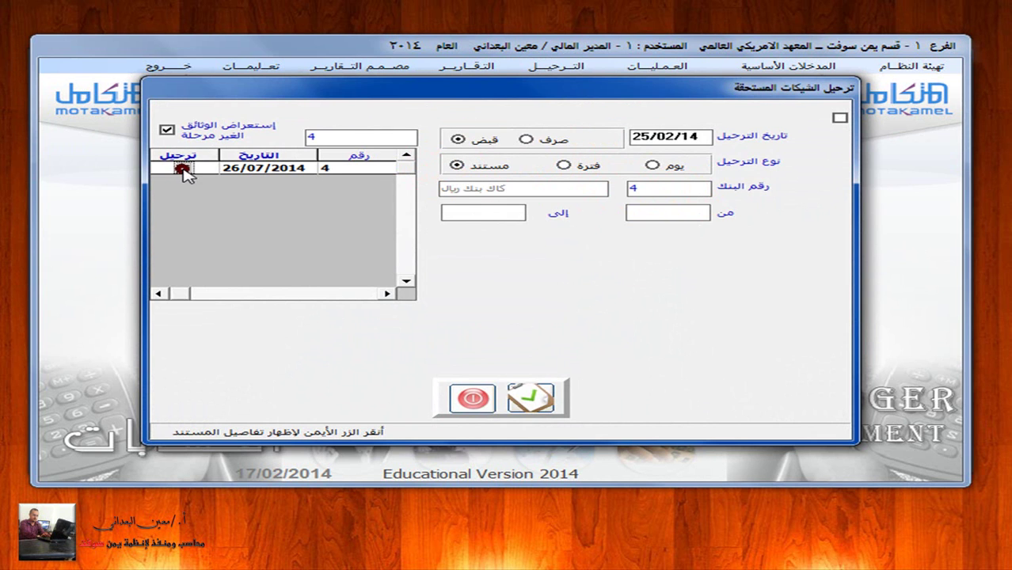
{"action": "left_click", "coordinate": [546, 403]}
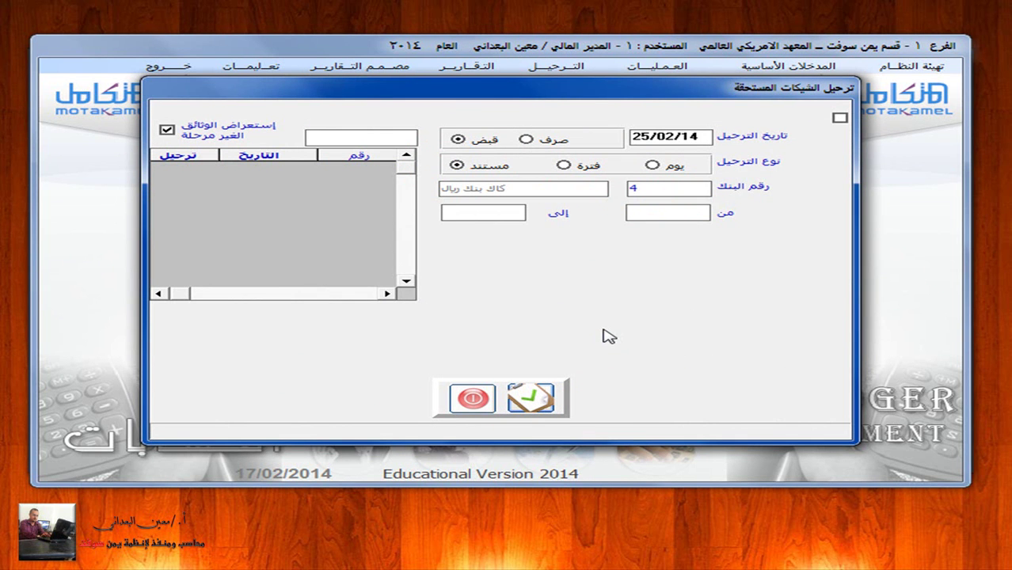
- Close the due cheques posting form and open the general journal report (اليومية العامة)
{"action": "left_click", "coordinate": [470, 398]}
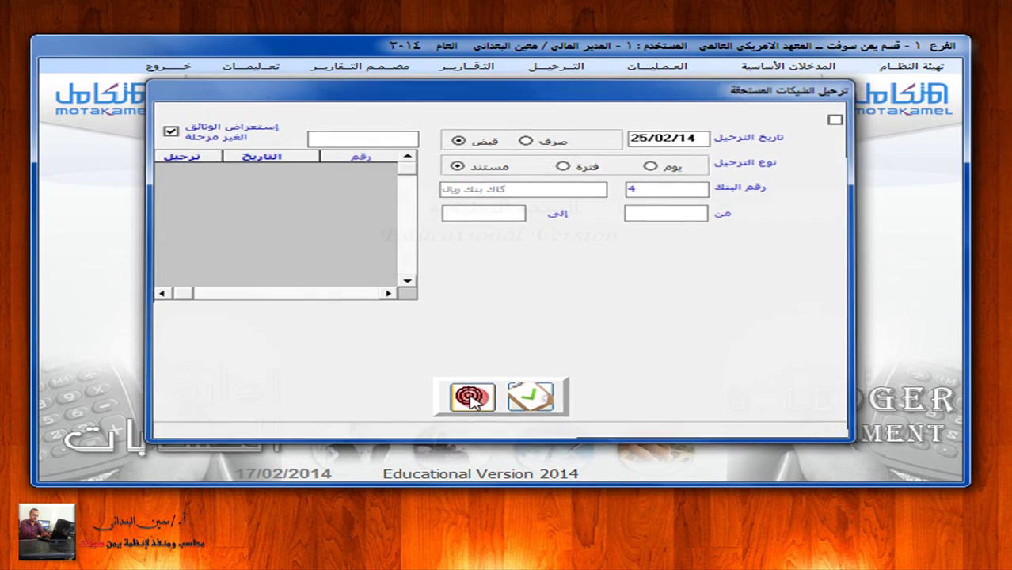
{"action": "left_click", "coordinate": [480, 67]}
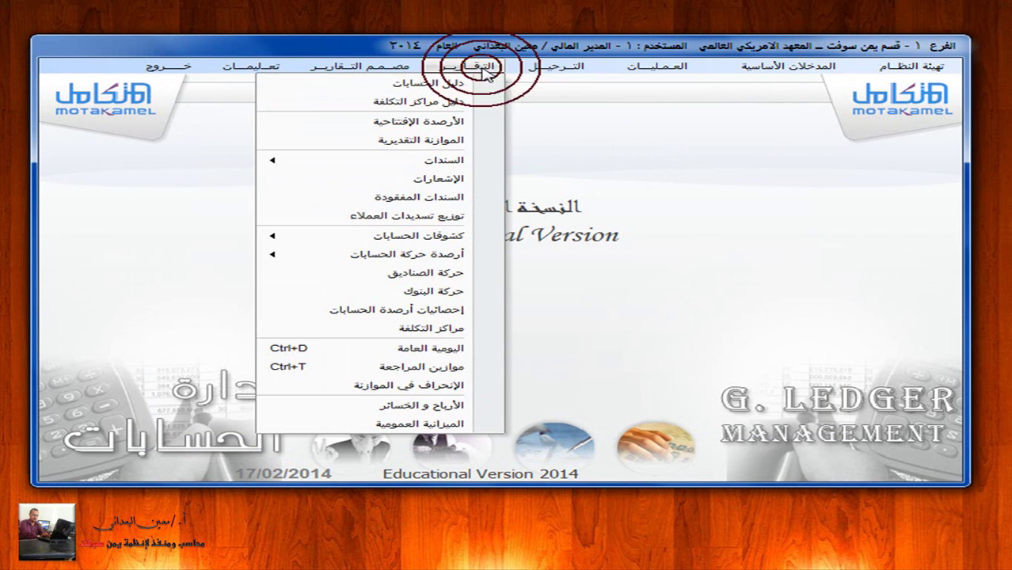
{"action": "left_click", "coordinate": [460, 349]}
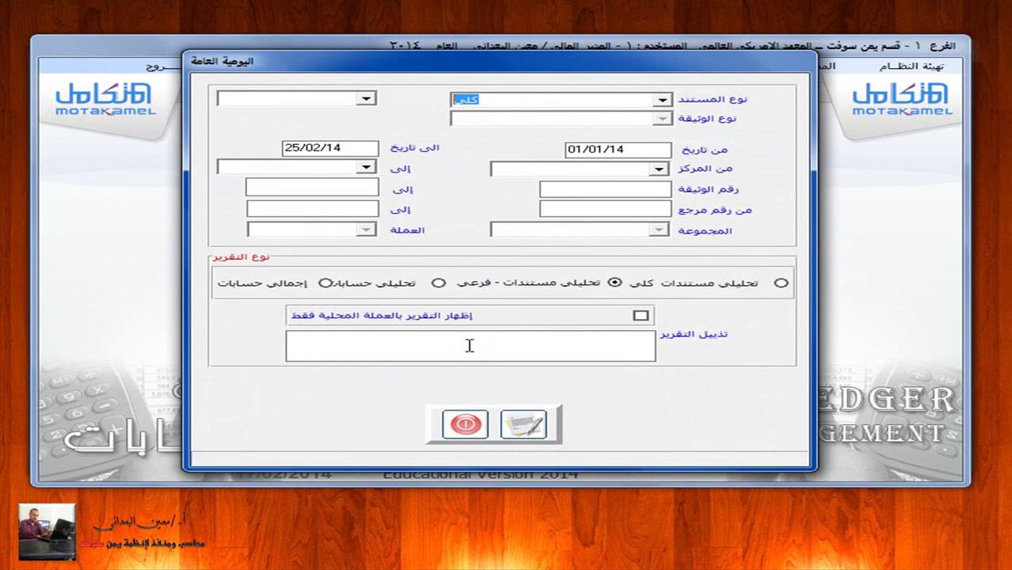
- Limit the general journal report to bank (بنكي) receipt vouchers (سندات قبض) for bank 4, كاك بنك ريال
{"action": "left_click", "coordinate": [662, 100]}
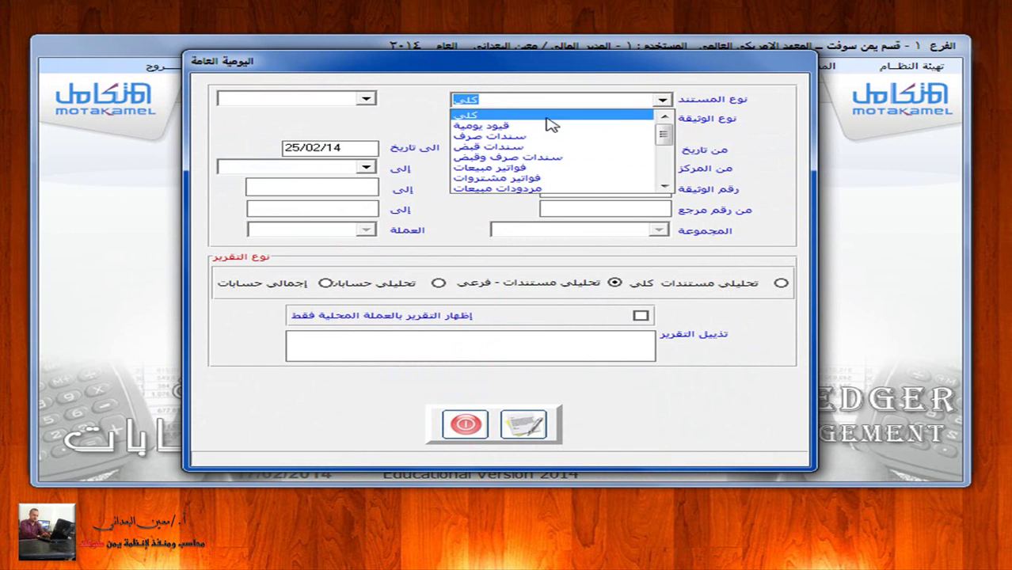
{"action": "left_click", "coordinate": [529, 147]}
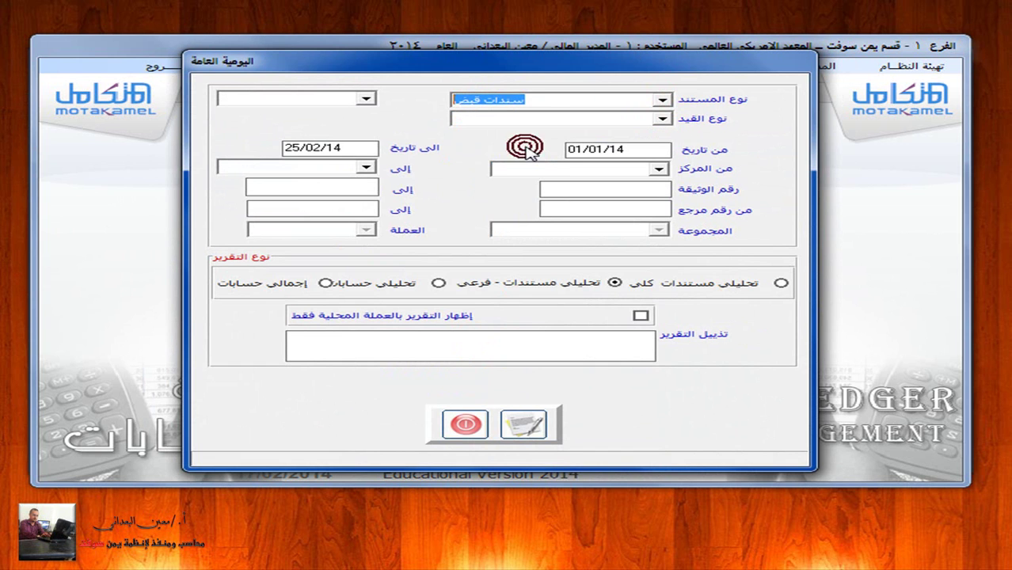
{"action": "left_click", "coordinate": [662, 119]}
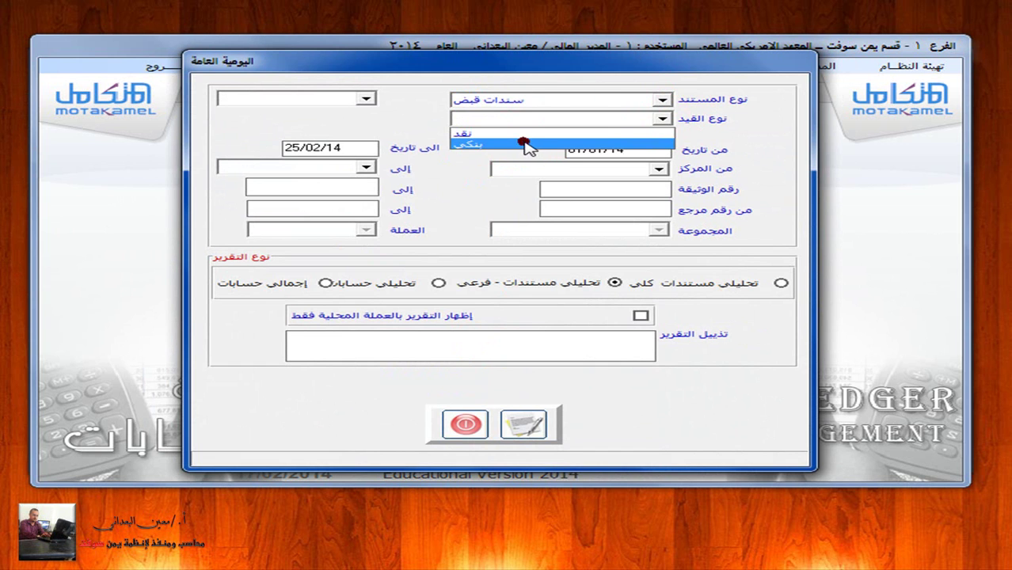
{"action": "left_click", "coordinate": [523, 145]}
{"action": "left_click", "coordinate": [364, 119]}
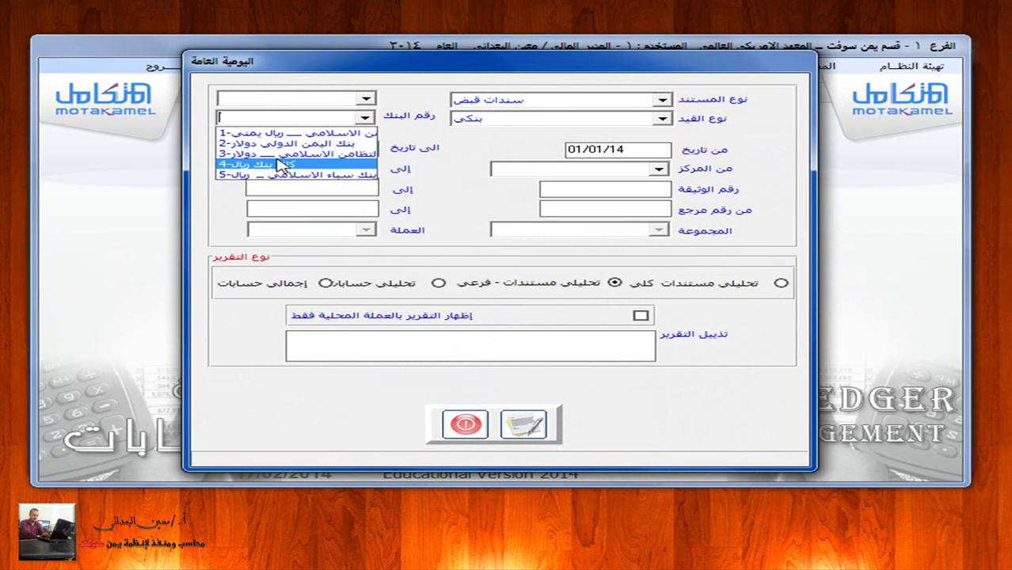
{"action": "left_click", "coordinate": [272, 165]}
- Set the general journal's end date to 26/07/14 and display the report
{"action": "left_click", "coordinate": [367, 147]}
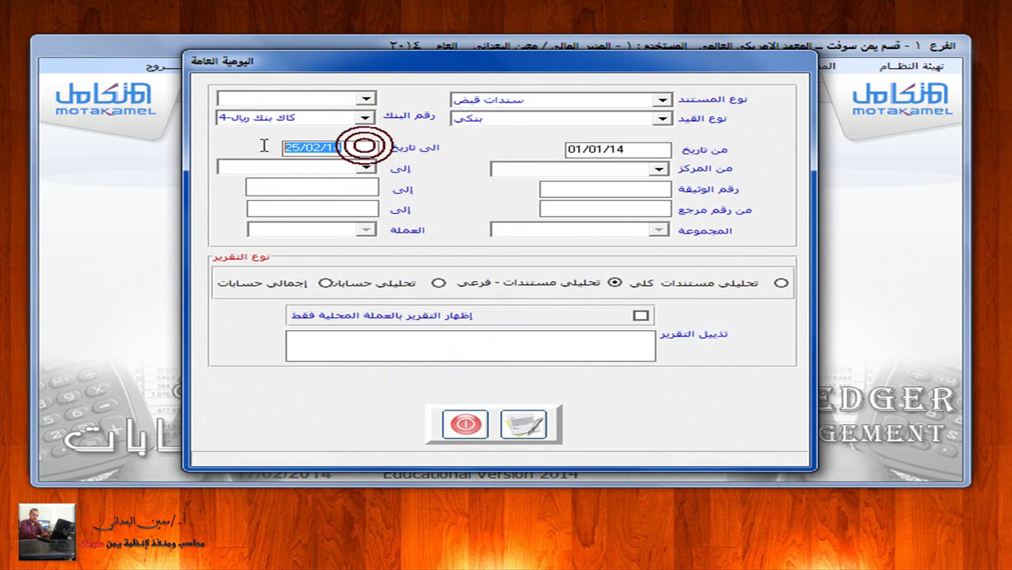
{"action": "type", "text": "26/7_/__"}
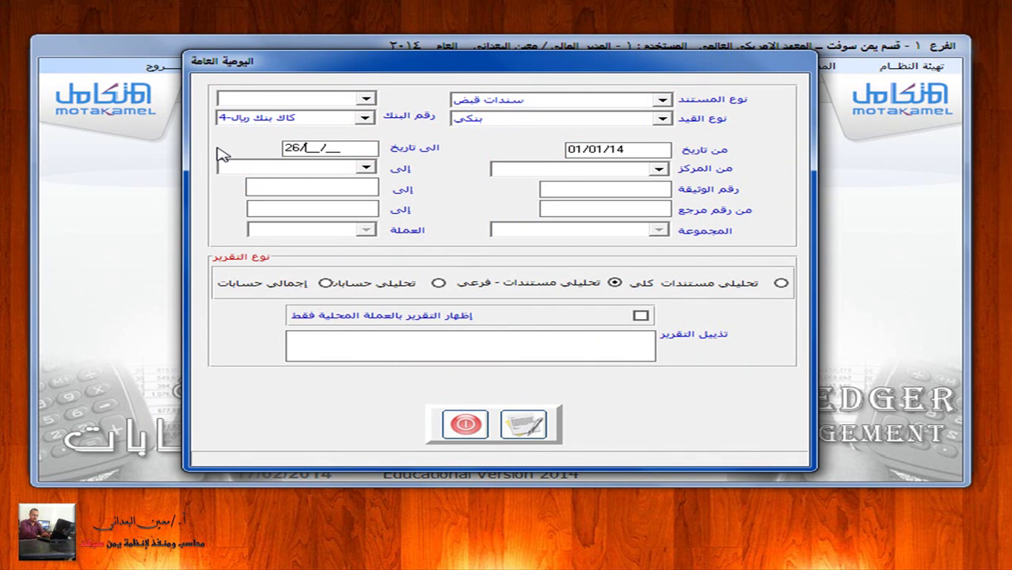
{"action": "key", "text": "Return"}
{"action": "left_click", "coordinate": [529, 425]}
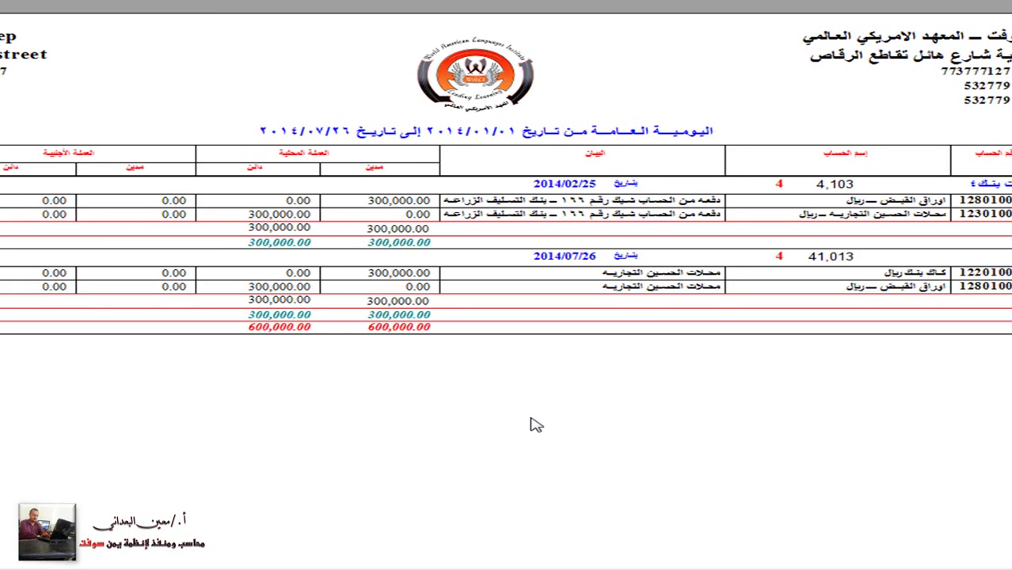
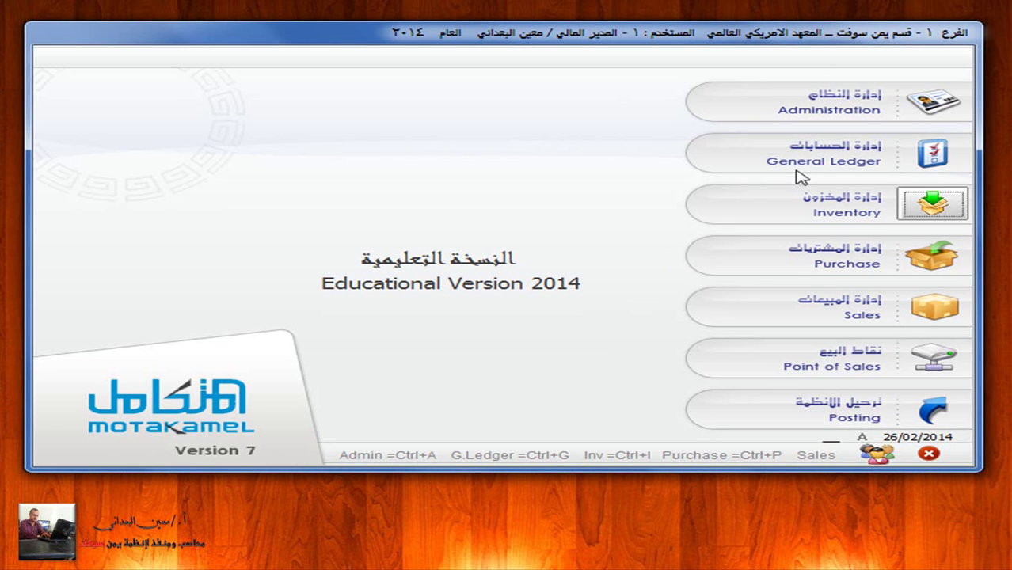
- Open the receipt vouchers form (سندات القبض) in General Ledger and choose cheque (شيك) as the voucher type
{"action": "left_click", "coordinate": [796, 155]}
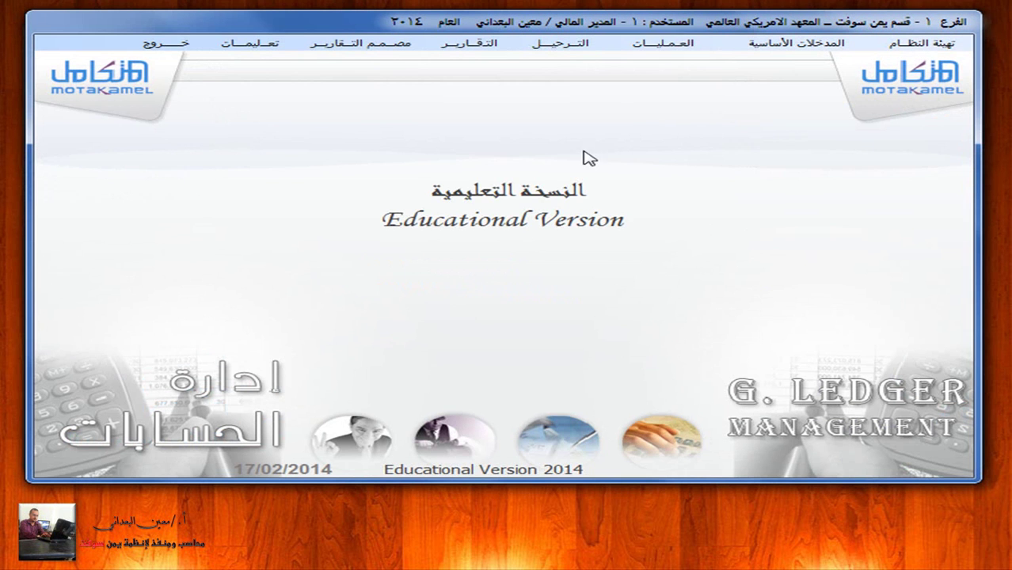
{"action": "left_click", "coordinate": [669, 42]}
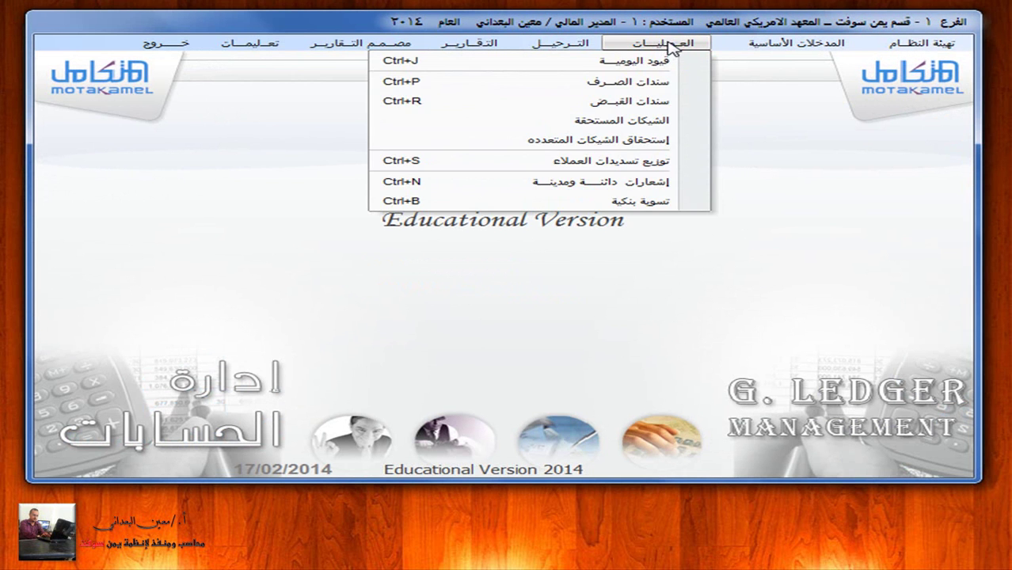
{"action": "left_click", "coordinate": [660, 103]}
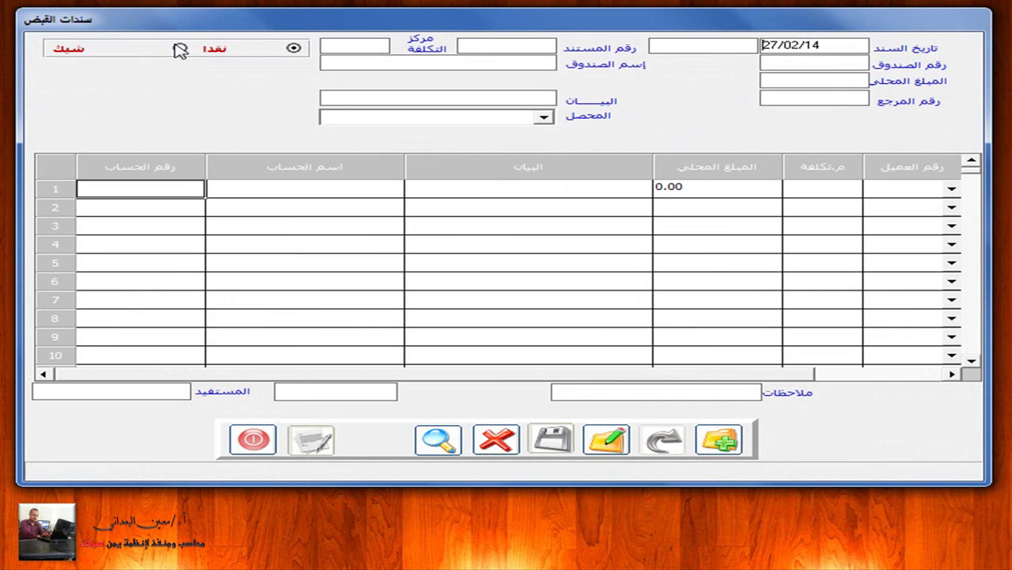
{"action": "left_click", "coordinate": [180, 48]}
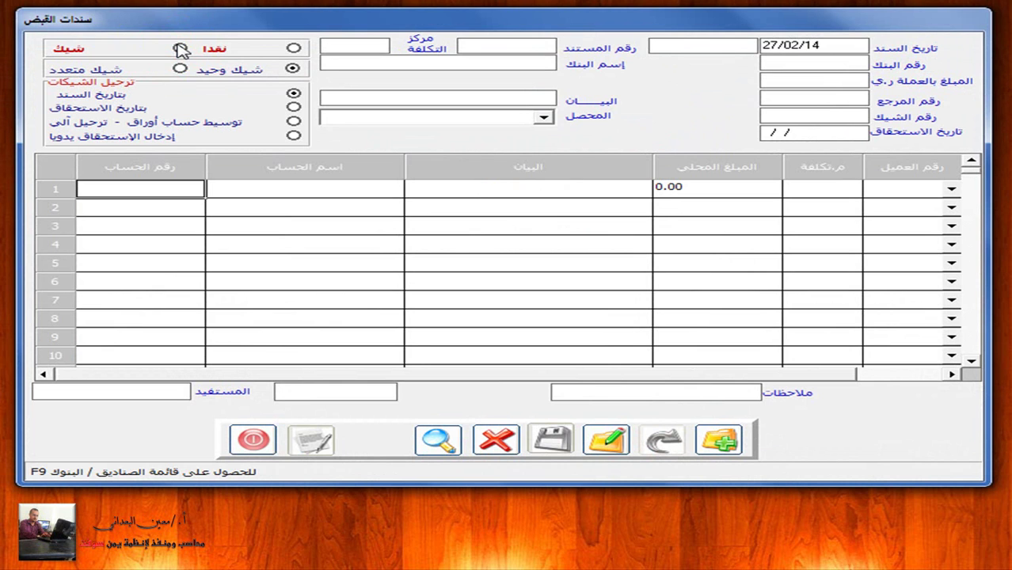
- Run a detailed search for posted (المرحلة) cheque receipt vouchers
{"action": "left_click", "coordinate": [438, 441]}
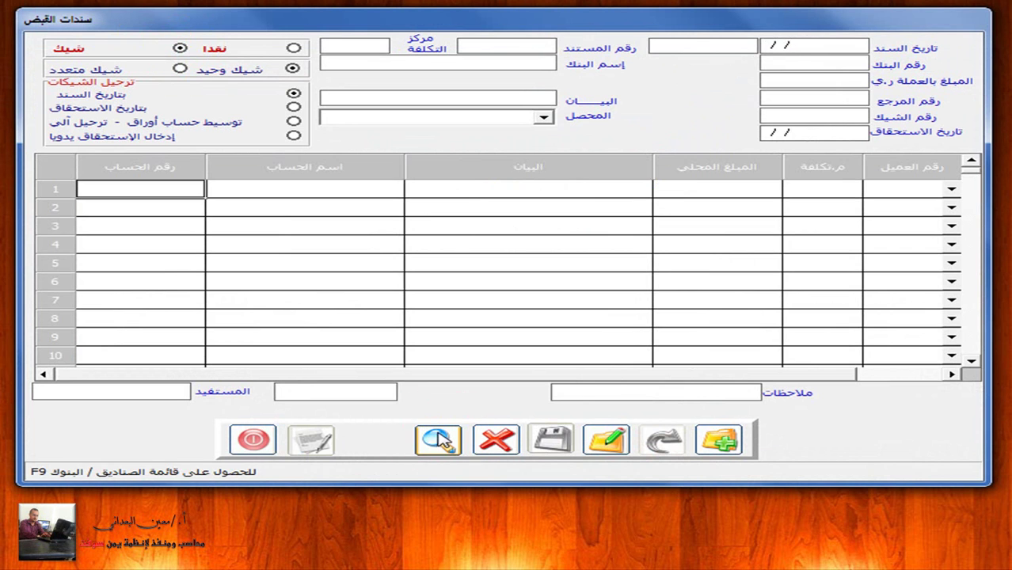
{"action": "left_click", "coordinate": [498, 45]}
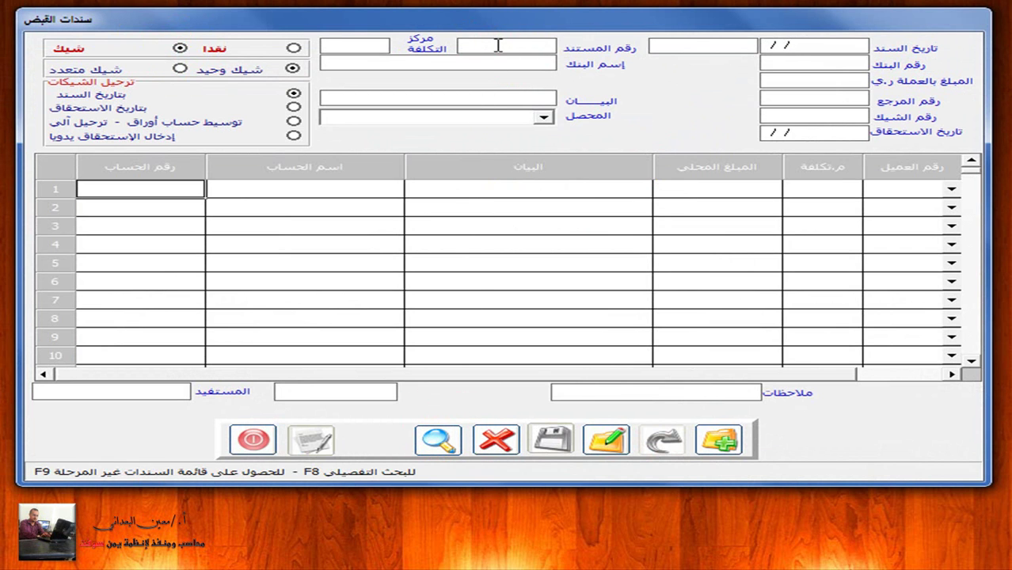
{"action": "key", "text": "F8"}
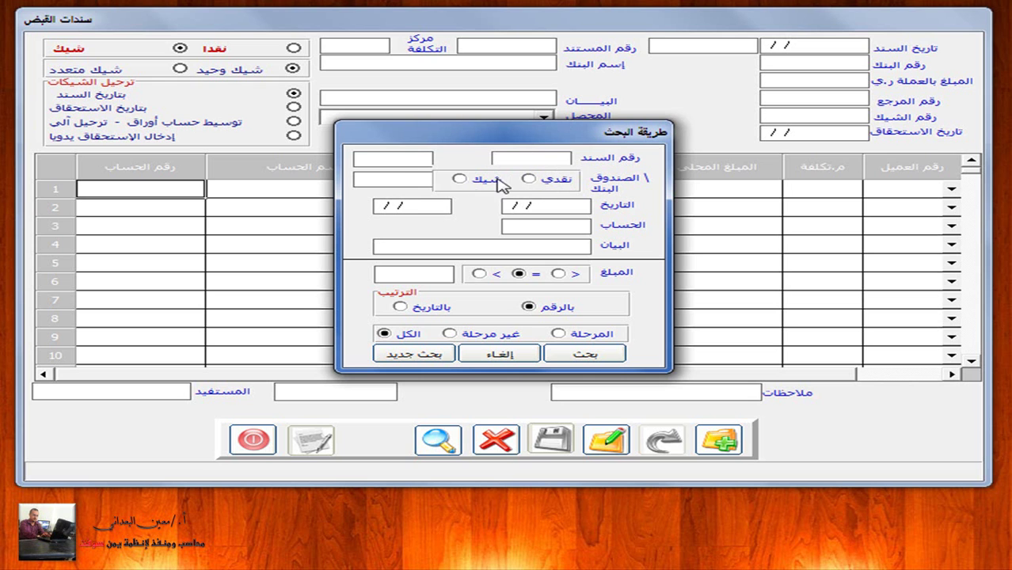
{"action": "left_click", "coordinate": [461, 179]}
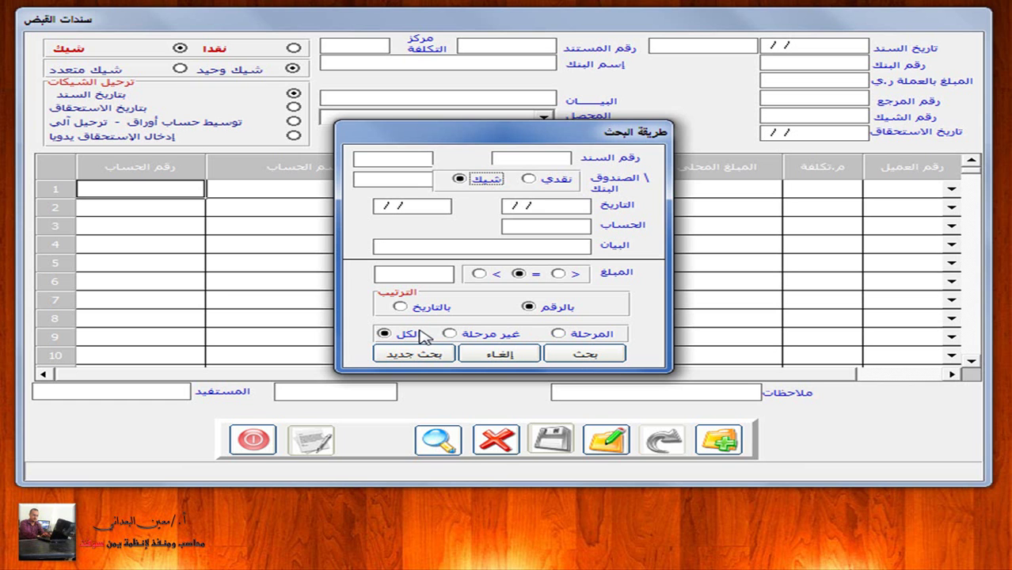
{"action": "left_click", "coordinate": [559, 334]}
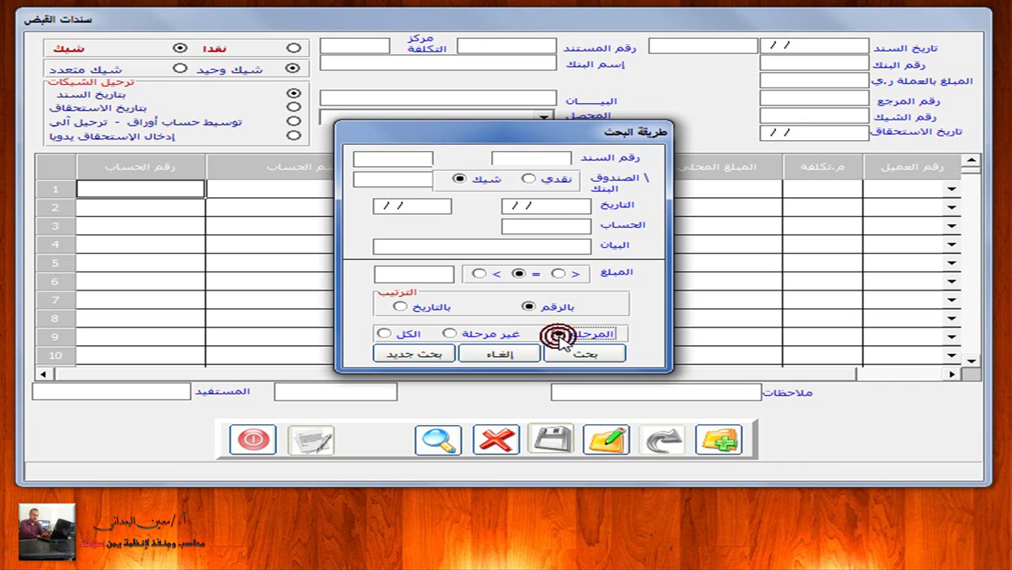
{"action": "left_click", "coordinate": [584, 353]}
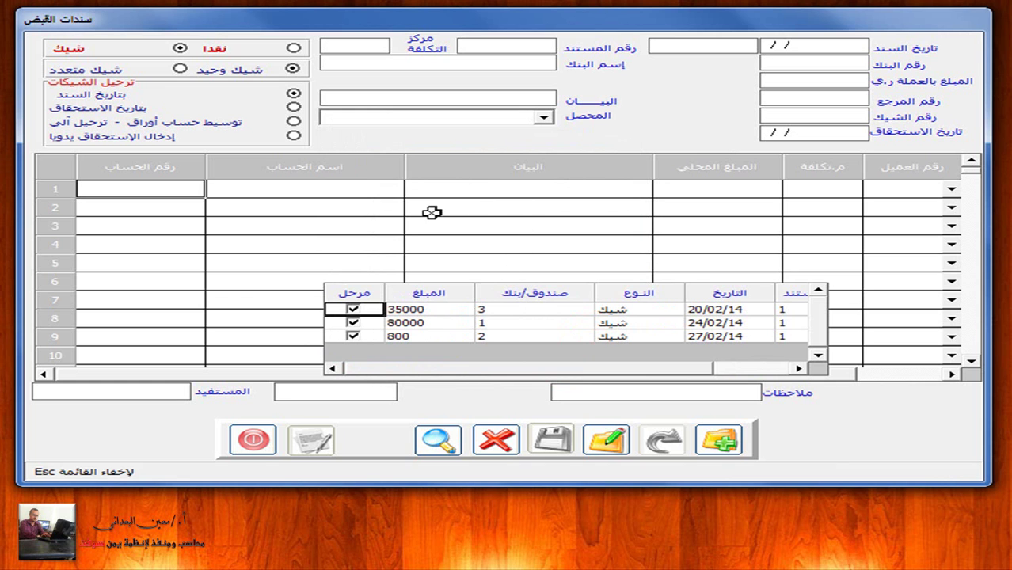
- Load the 35000, 80000 and 800 vouchers one after another from the search results
{"action": "double_click", "coordinate": [467, 309]}
{"action": "double_click", "coordinate": [443, 323]}
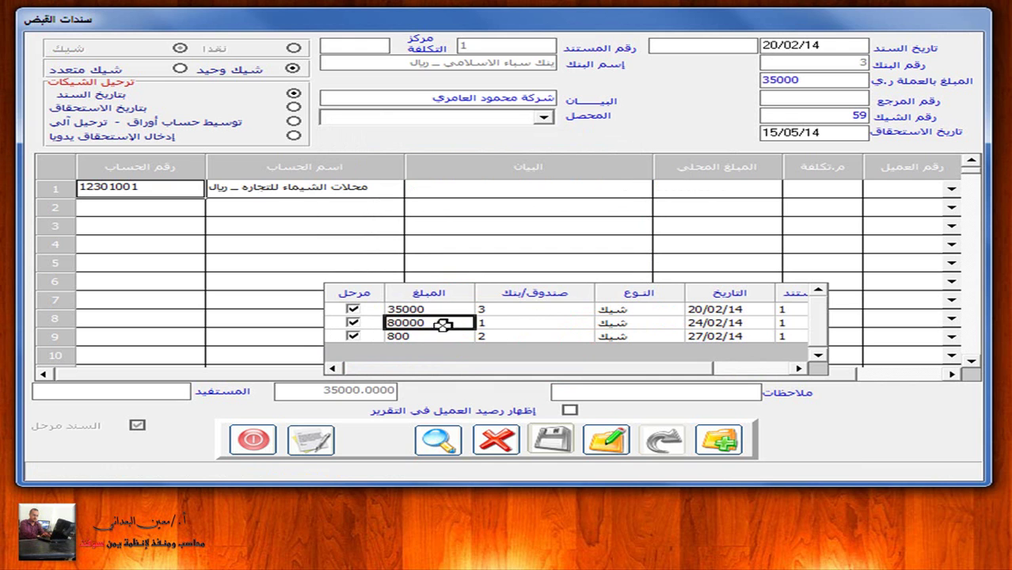
{"action": "double_click", "coordinate": [444, 336]}
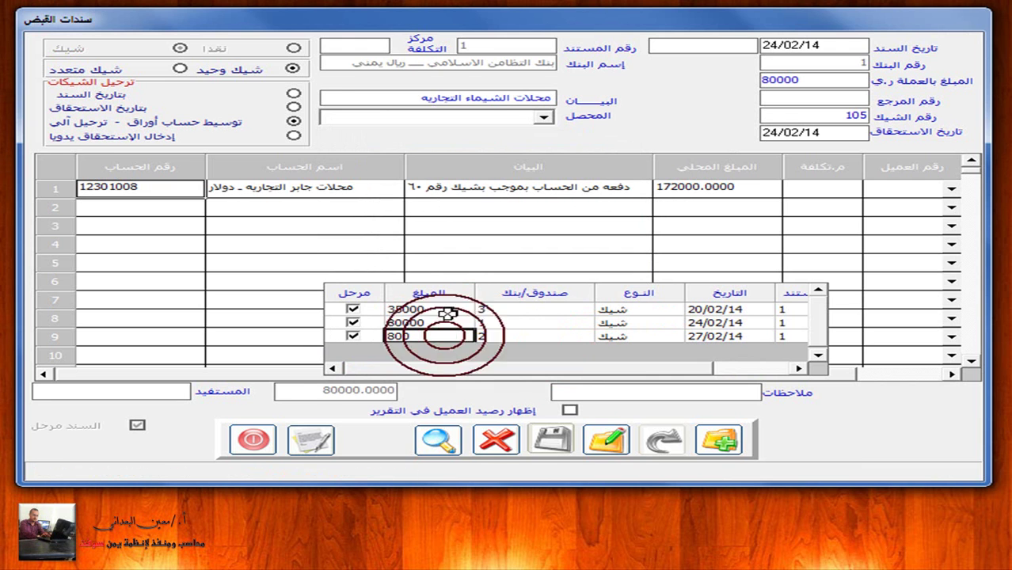
- Reload the posted 35000 voucher and try to put it into edit mode
{"action": "double_click", "coordinate": [447, 309]}
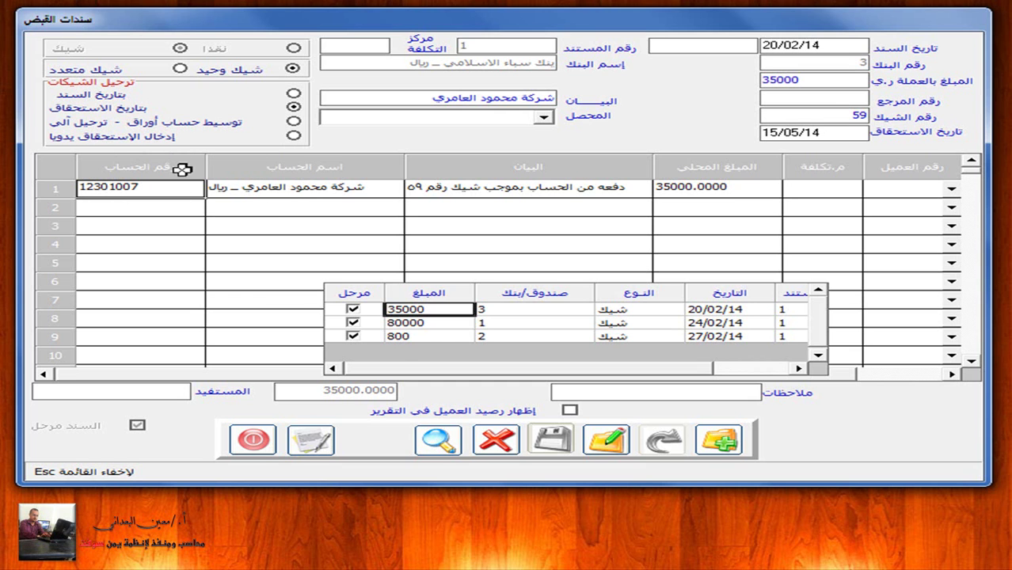
{"action": "left_click", "coordinate": [604, 444]}
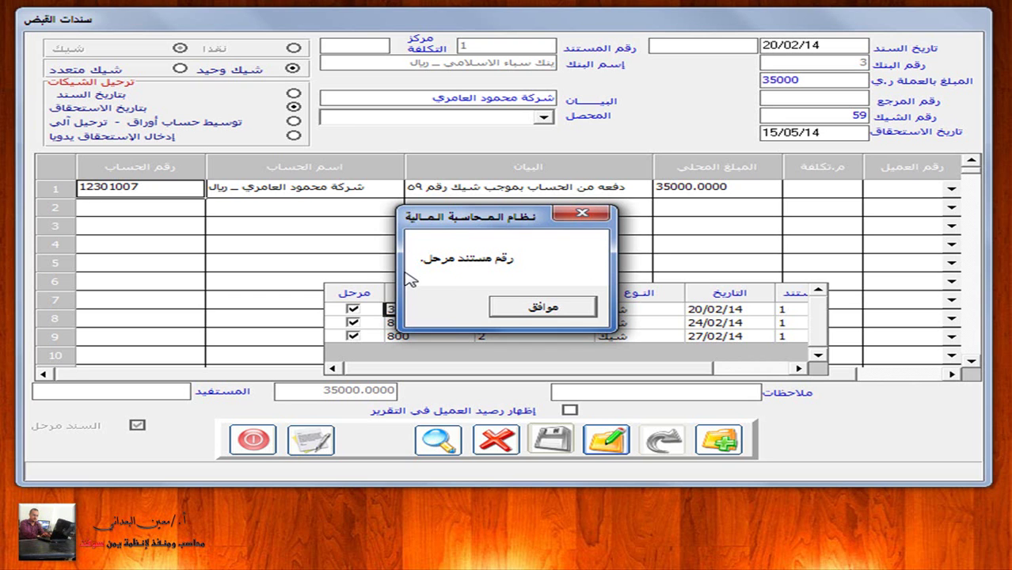
{"action": "left_click", "coordinate": [518, 312]}
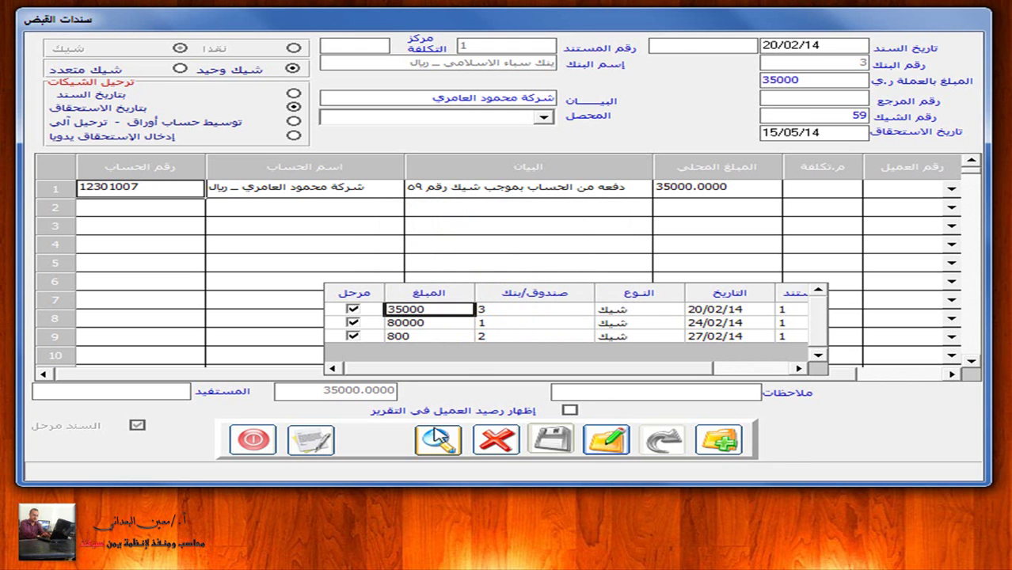
- Run a new detailed search for unposted (غير مرحلة) cheque receipt vouchers
{"action": "left_click", "coordinate": [434, 438]}
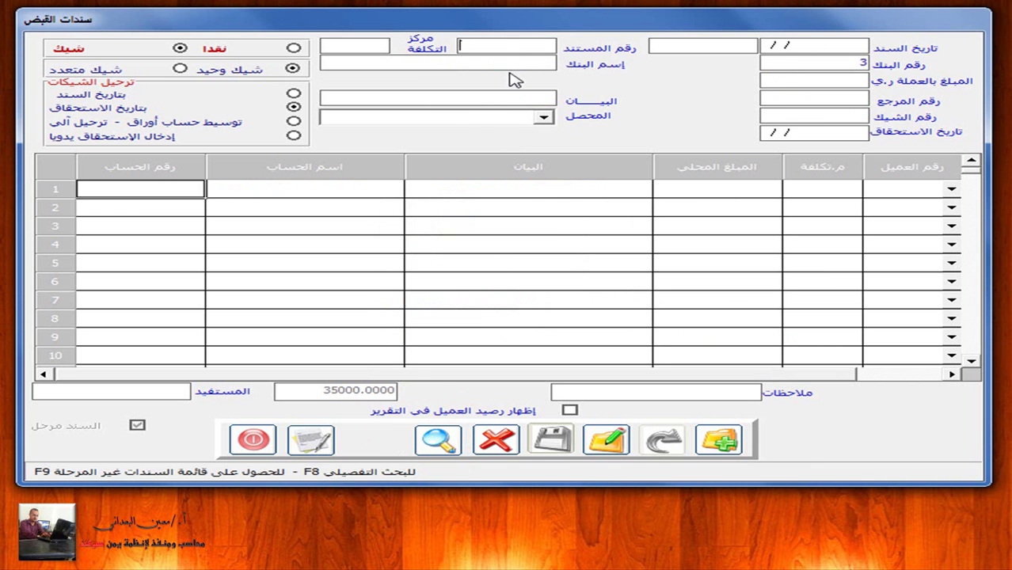
{"action": "left_click", "coordinate": [513, 43]}
{"action": "key", "text": "F8"}
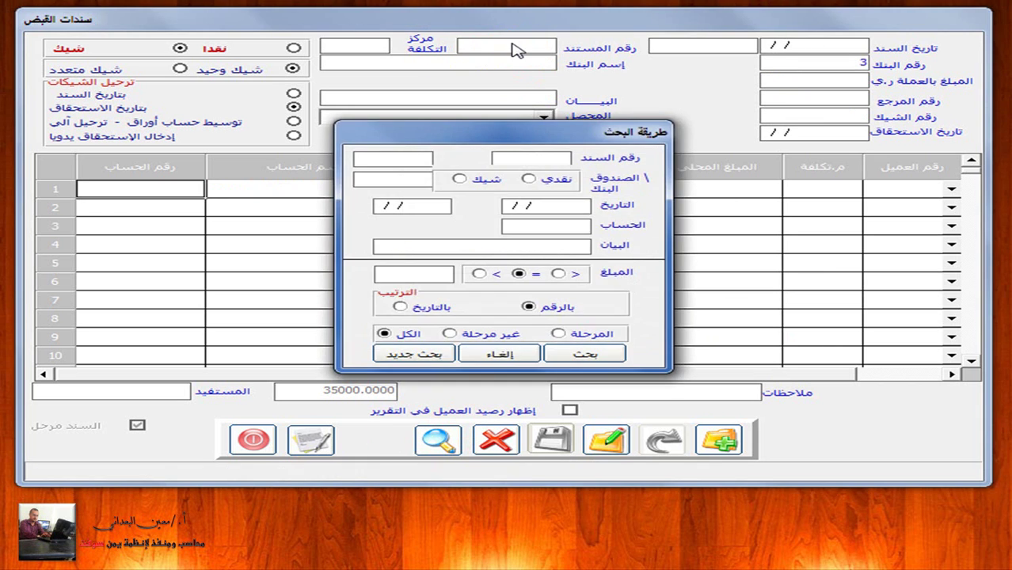
{"action": "left_click", "coordinate": [478, 179]}
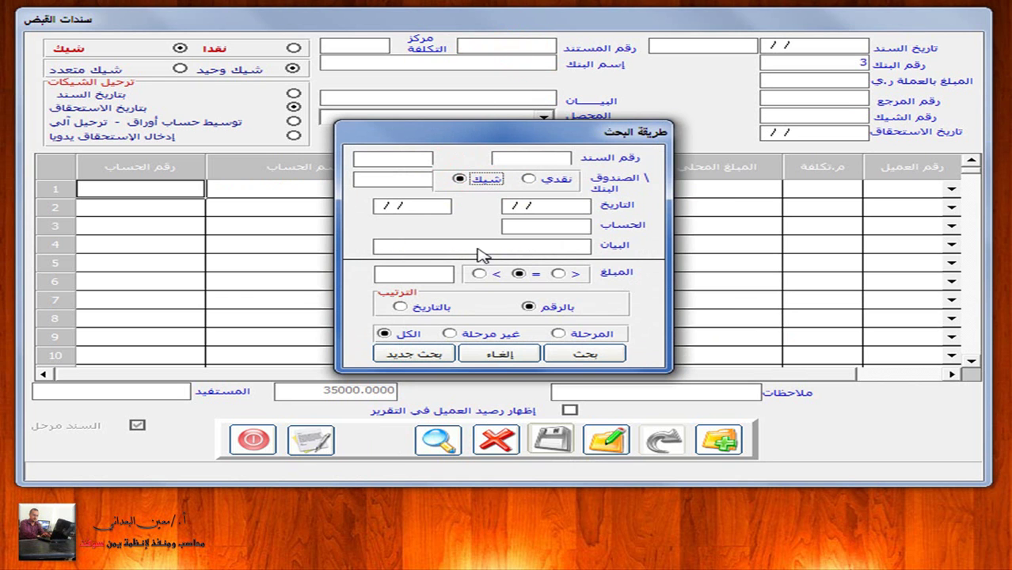
{"action": "left_click", "coordinate": [450, 333]}
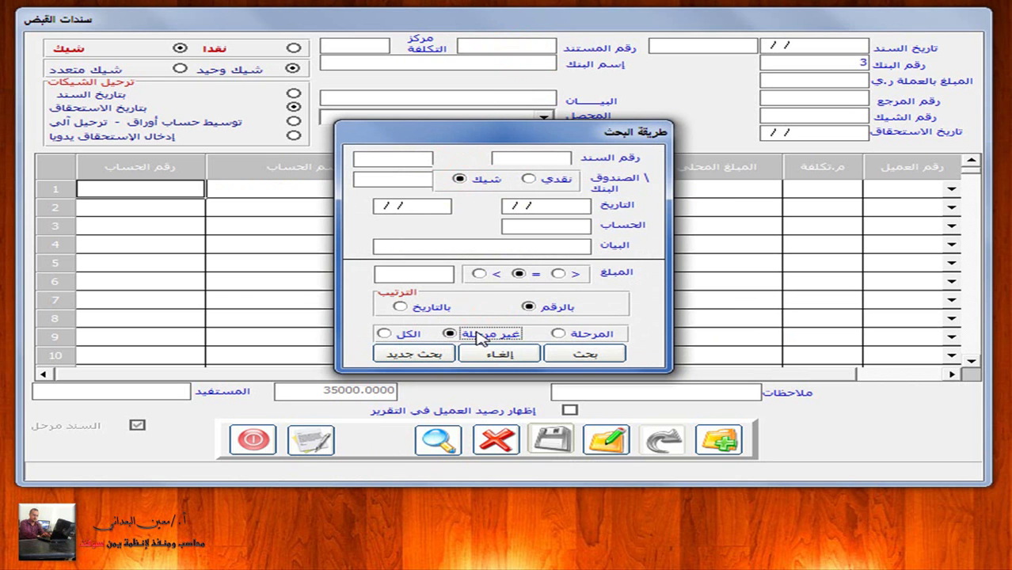
{"action": "left_click", "coordinate": [586, 354]}
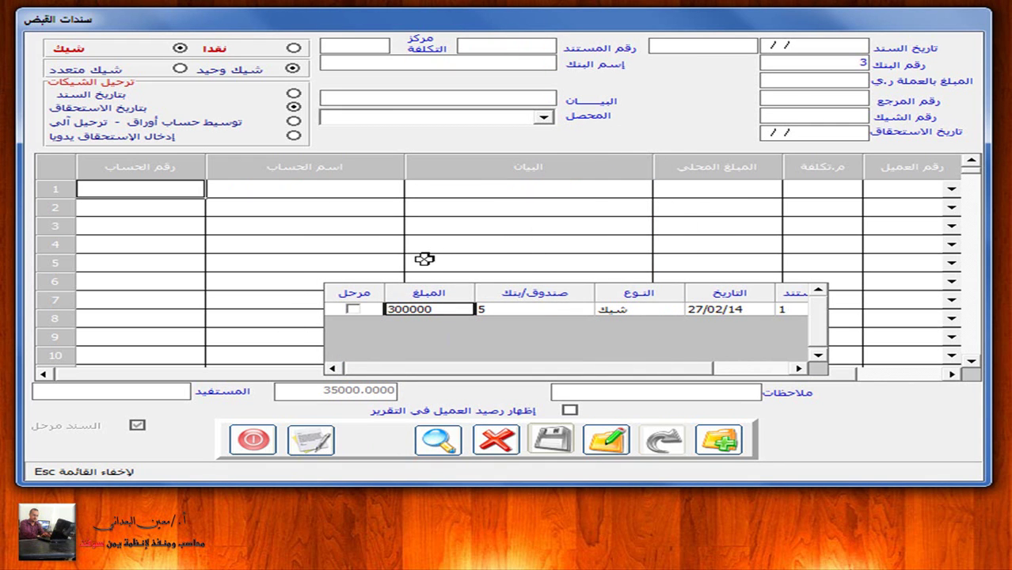
- Load the unposted 300000 voucher from the results and put it into edit mode
{"action": "double_click", "coordinate": [436, 310]}
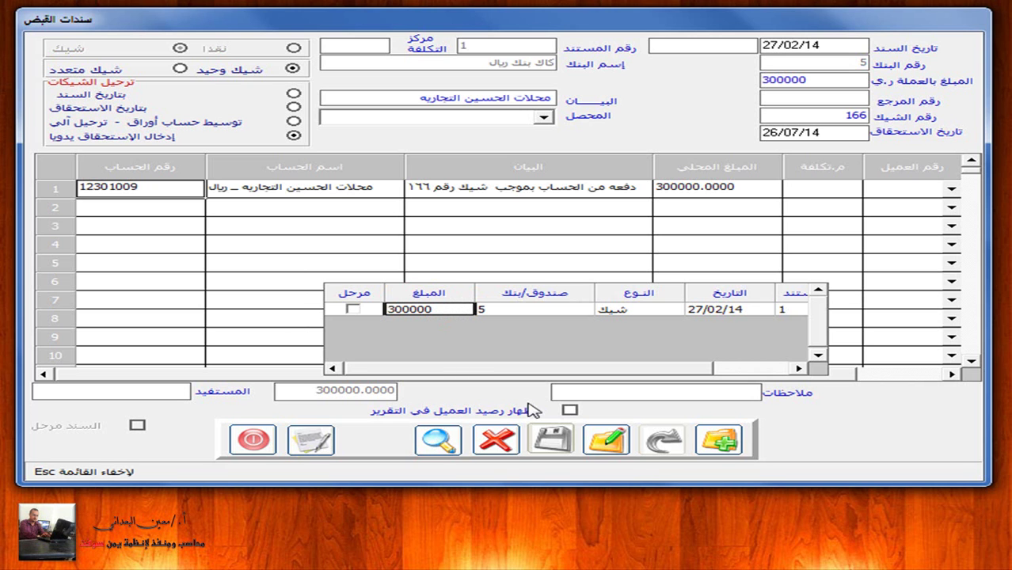
{"action": "left_click", "coordinate": [607, 439]}
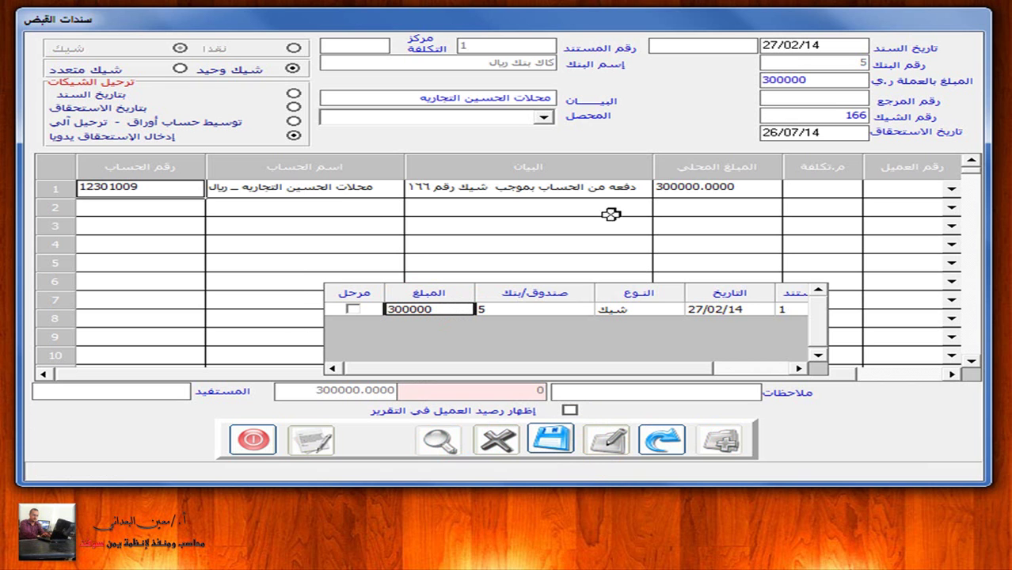
- Set the local amount on the voucher's first line to 8879867 and insert "jhjh" into its description
{"action": "left_click", "coordinate": [720, 190]}
{"action": "left_click", "coordinate": [721, 191]}
{"action": "type", "text": "8879867"}
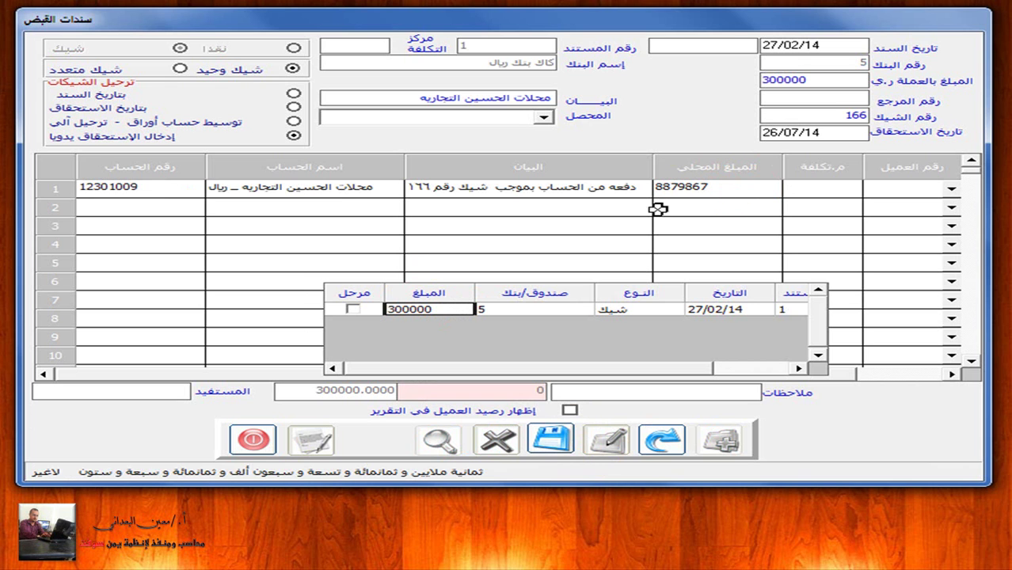
{"action": "left_click", "coordinate": [590, 190]}
{"action": "type", "text": "jhjhدفعه من"}
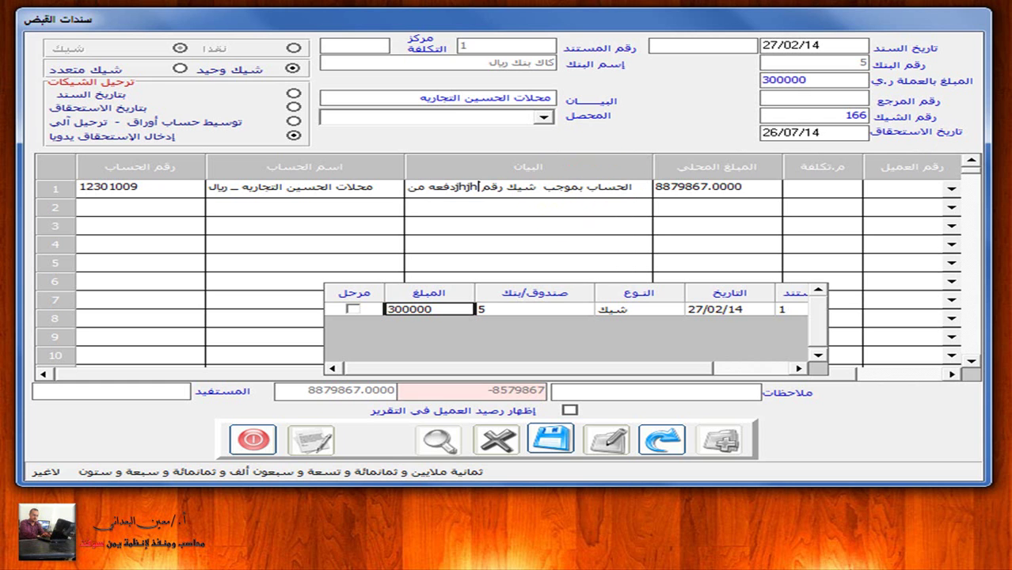
- Discard the unsaved edits to the 300000 voucher, and run a detailed search for all cheque (شيك) receipt vouchers
{"action": "left_click", "coordinate": [662, 441]}
{"action": "left_click", "coordinate": [486, 309]}
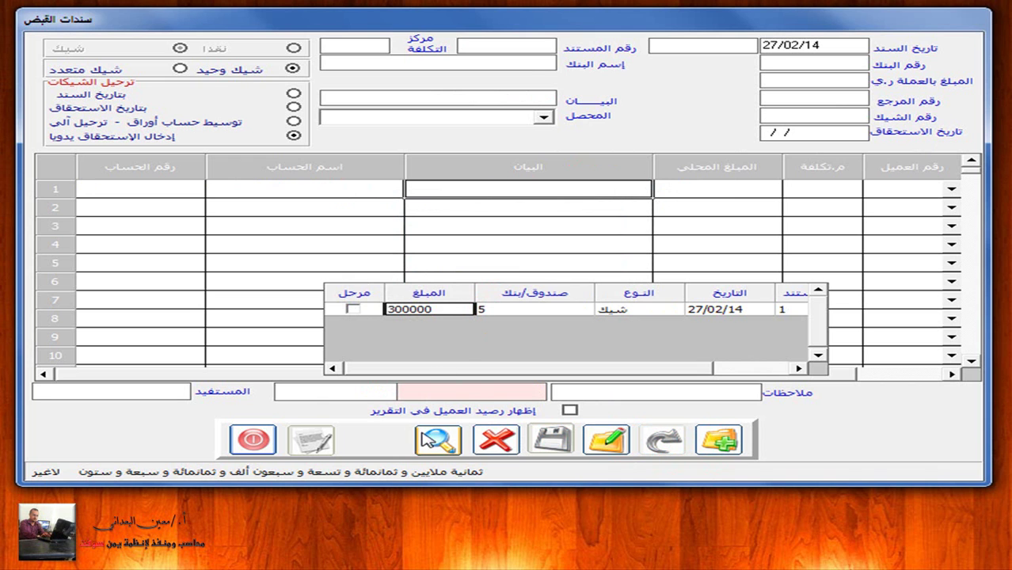
{"action": "double_click", "coordinate": [522, 46]}
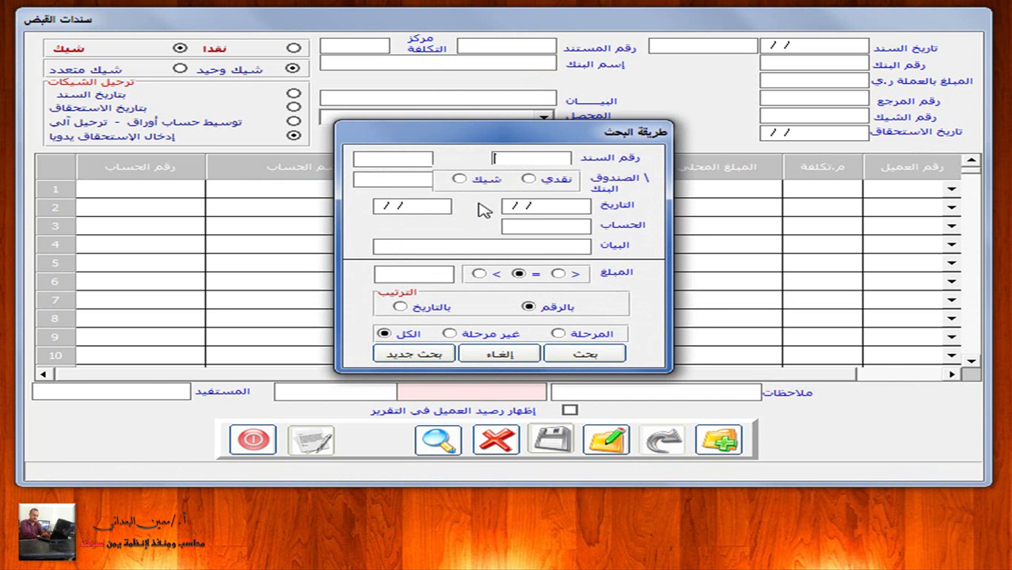
{"action": "left_click", "coordinate": [460, 179]}
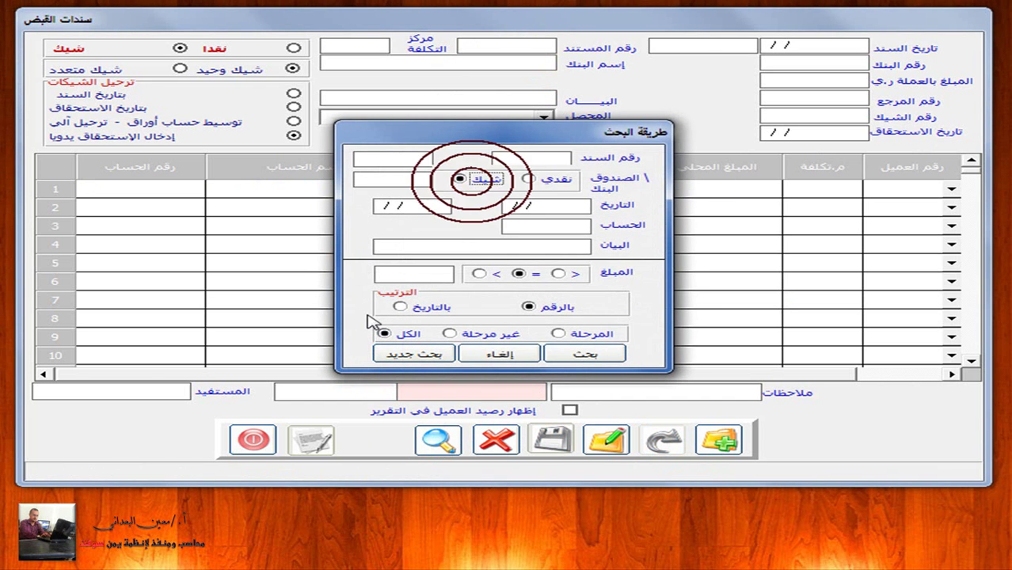
{"action": "left_click", "coordinate": [584, 353]}
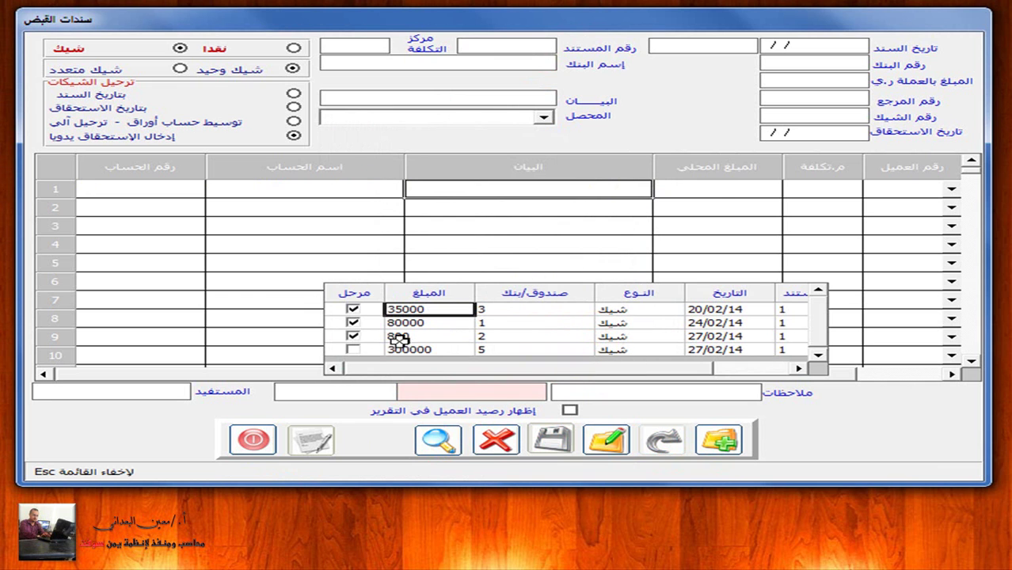
{"action": "left_click", "coordinate": [352, 335]}
{"action": "left_click", "coordinate": [253, 440]}
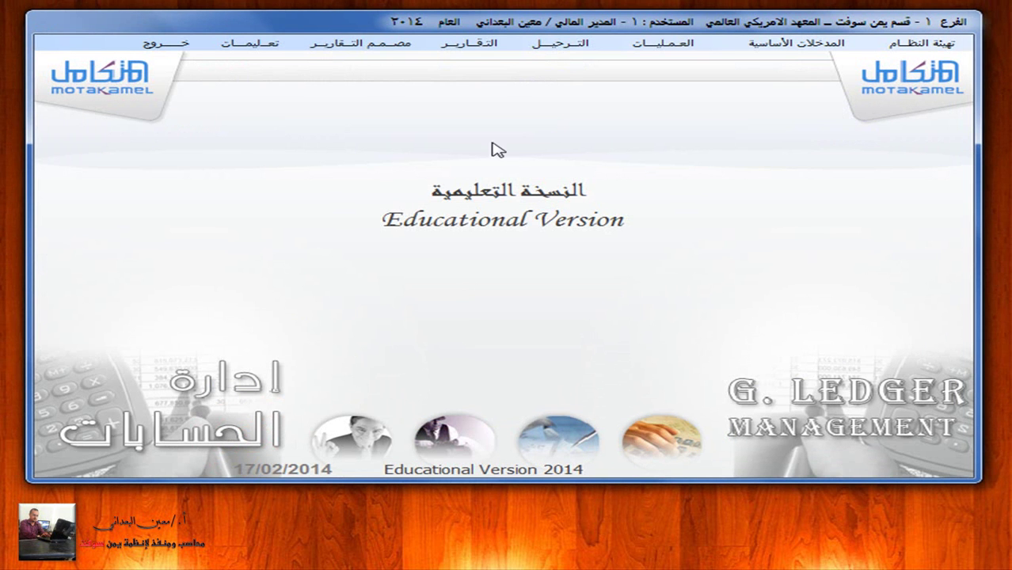
- Run the analytical (تحليلي) bank vouchers report (السندات البنكية) for all receipt vouchers (سندات قبض)
{"action": "left_click", "coordinate": [475, 44]}
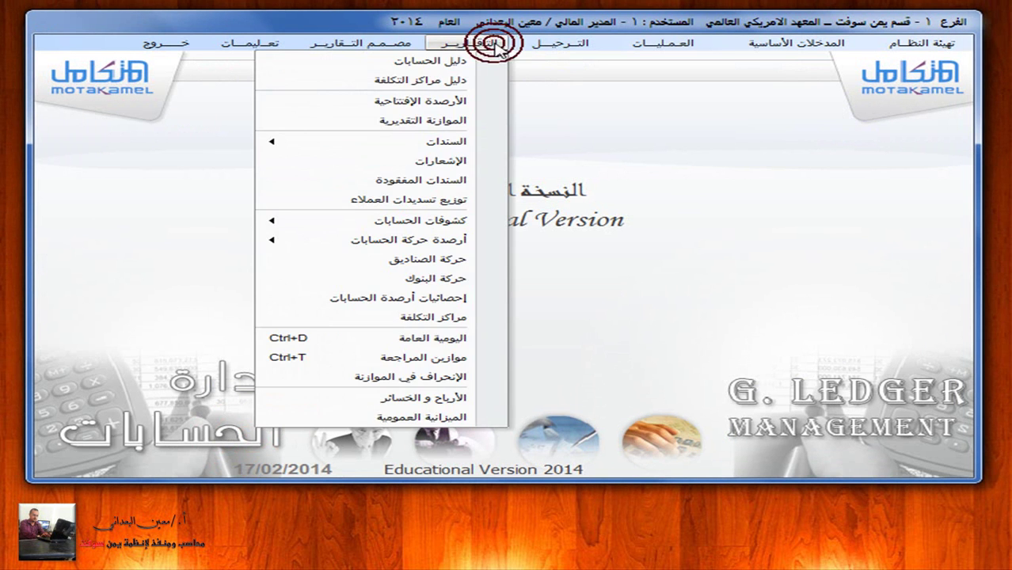
{"action": "left_click", "coordinate": [475, 141]}
{"action": "left_click", "coordinate": [201, 204]}
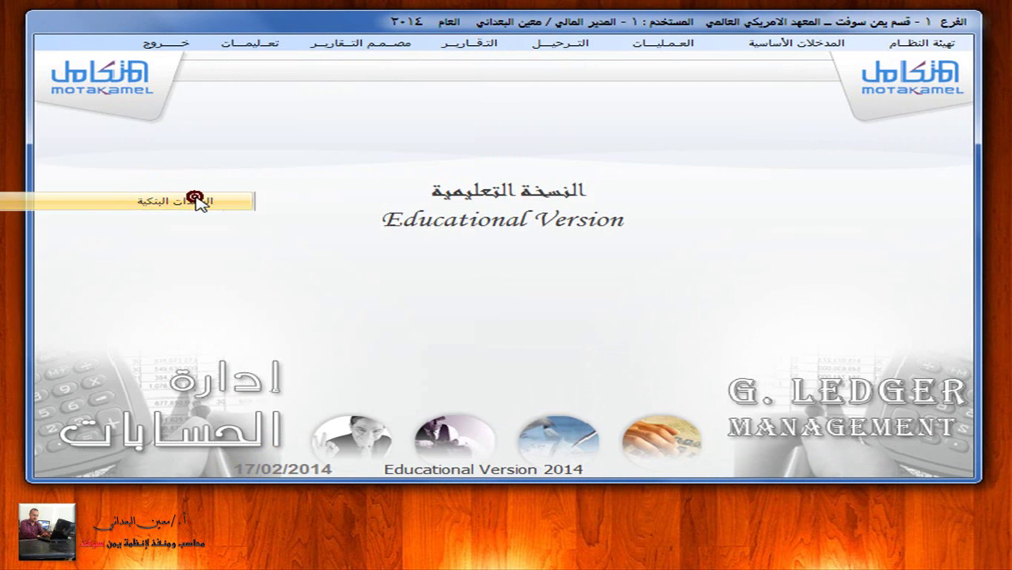
{"action": "left_click", "coordinate": [565, 310]}
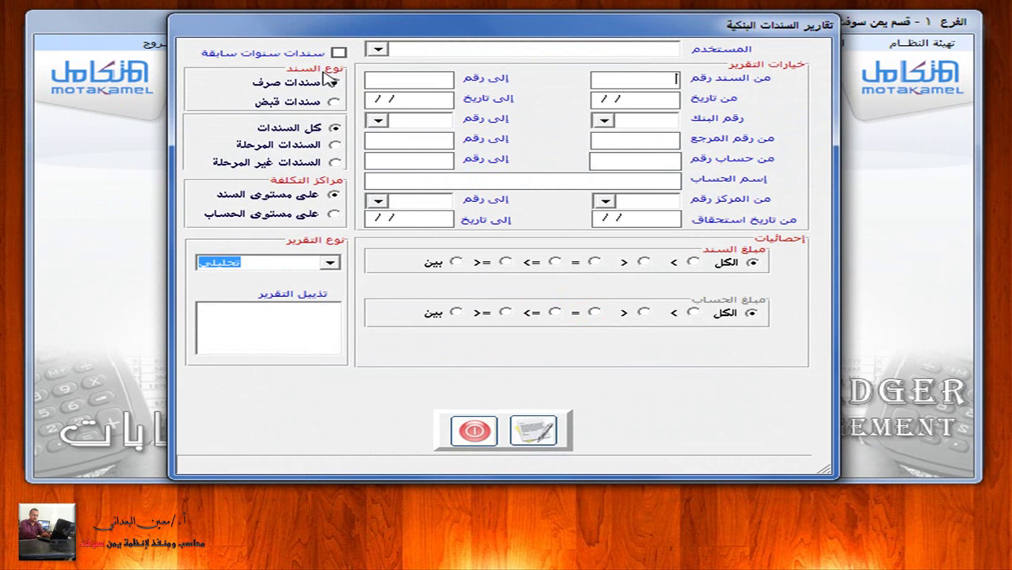
{"action": "left_click", "coordinate": [272, 103]}
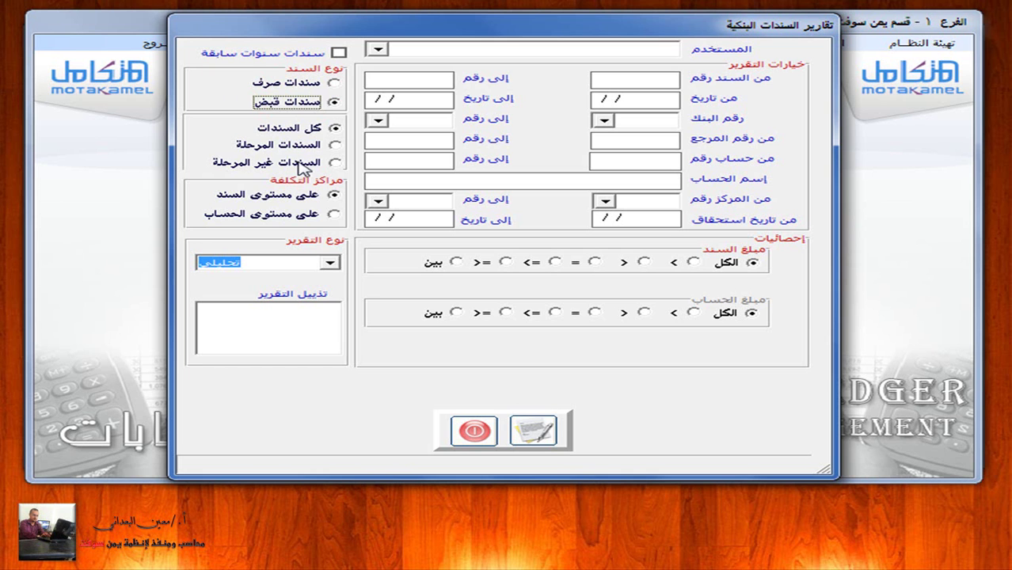
{"action": "left_click", "coordinate": [328, 262]}
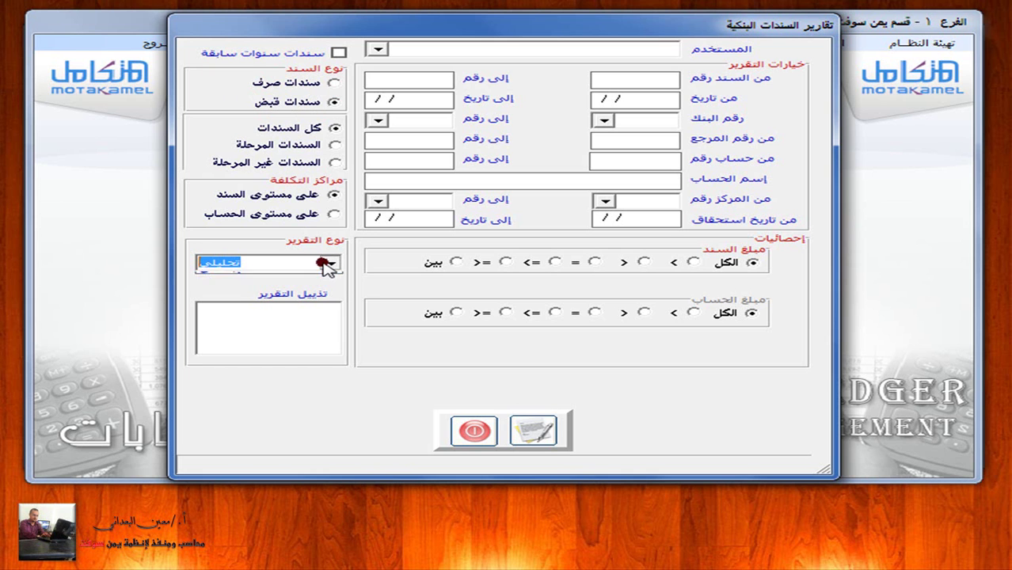
{"action": "left_click", "coordinate": [328, 268]}
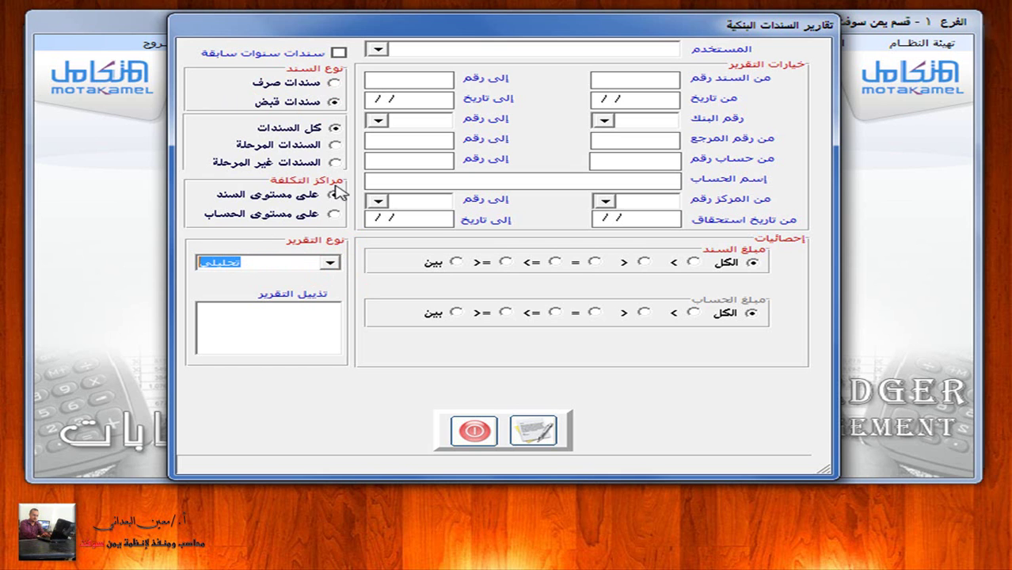
{"action": "left_click", "coordinate": [533, 430]}
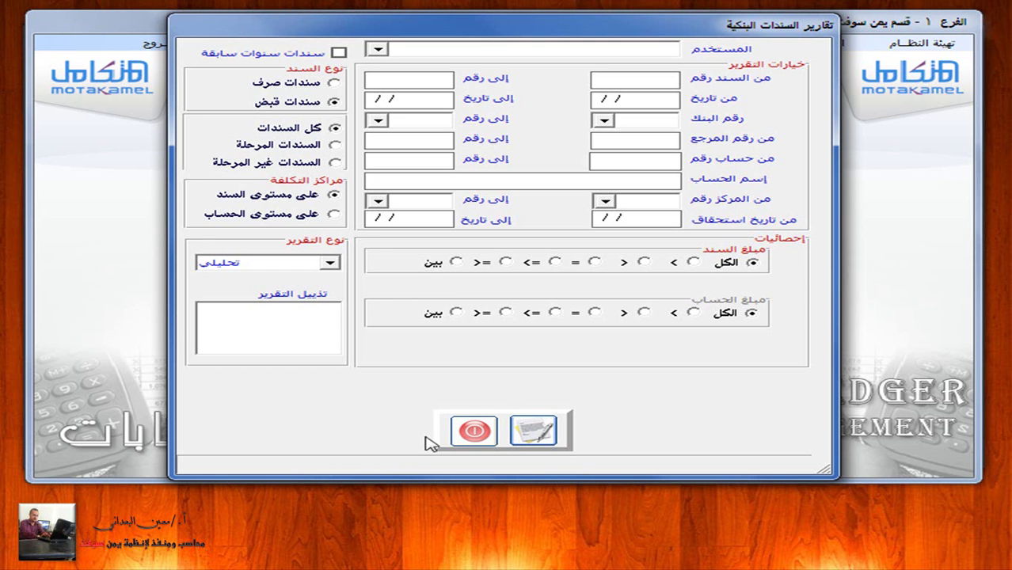
{"action": "left_click", "coordinate": [472, 428]}
- Reopen the receipt vouchers in cheque mode and run a detailed search for posted (المرحلة) cheque vouchers
{"action": "left_click", "coordinate": [662, 43]}
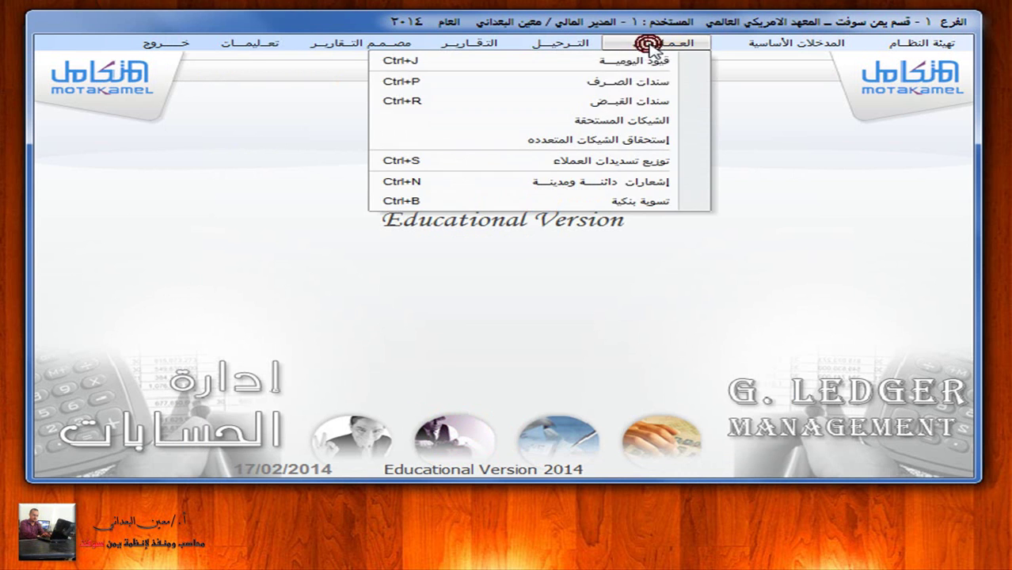
{"action": "left_click", "coordinate": [616, 103]}
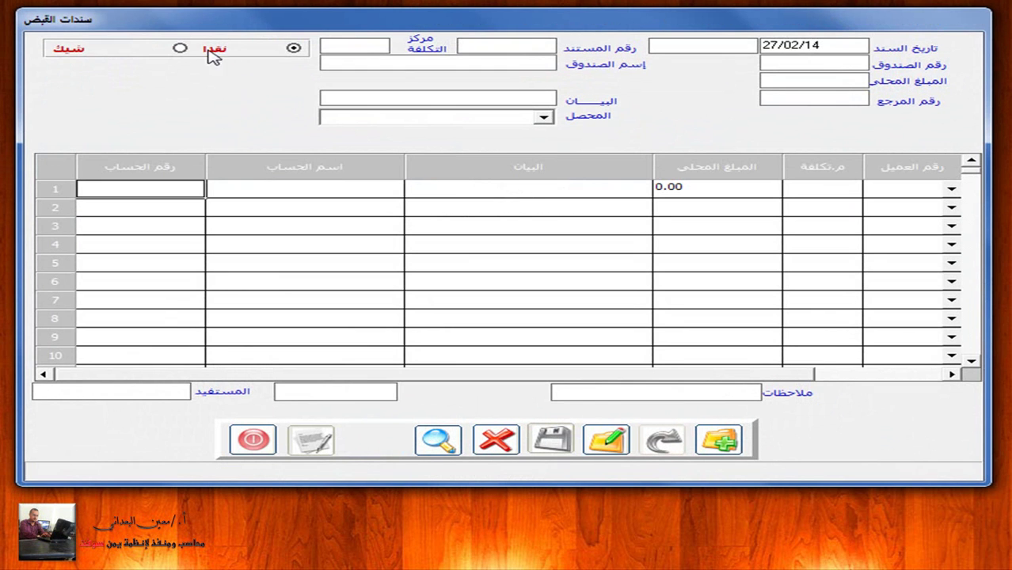
{"action": "left_click", "coordinate": [181, 46]}
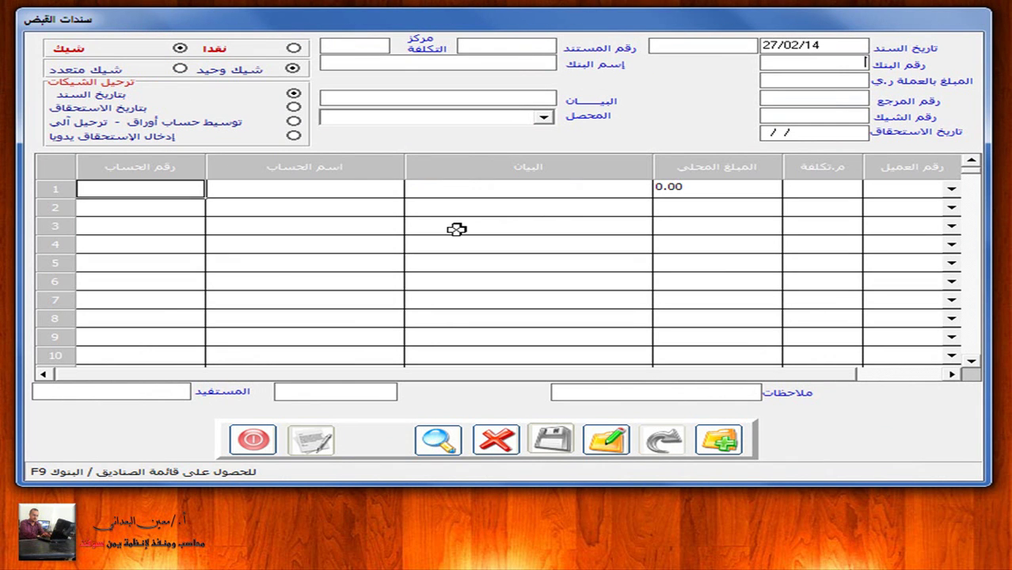
{"action": "left_click", "coordinate": [442, 441]}
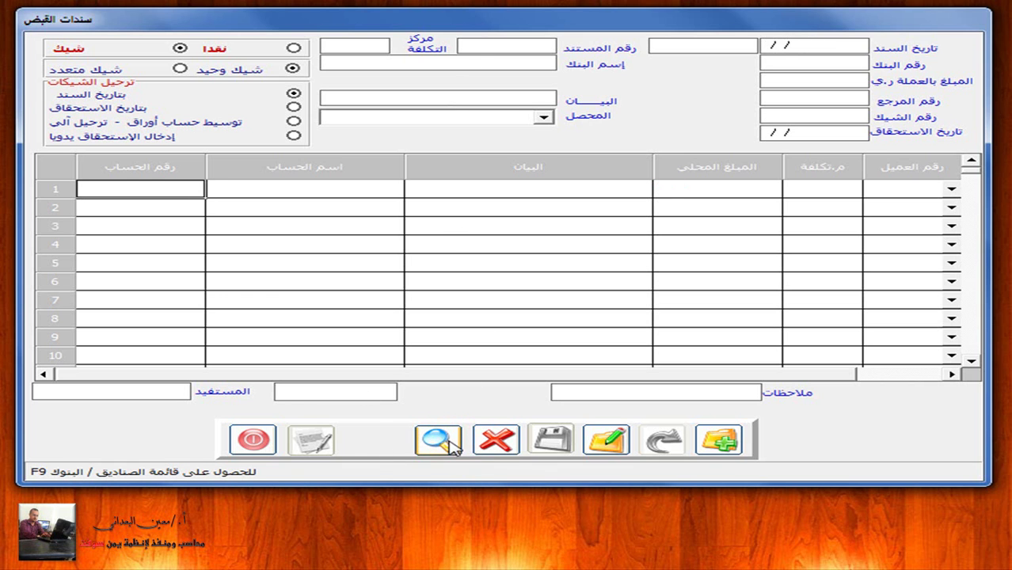
{"action": "left_click", "coordinate": [506, 45]}
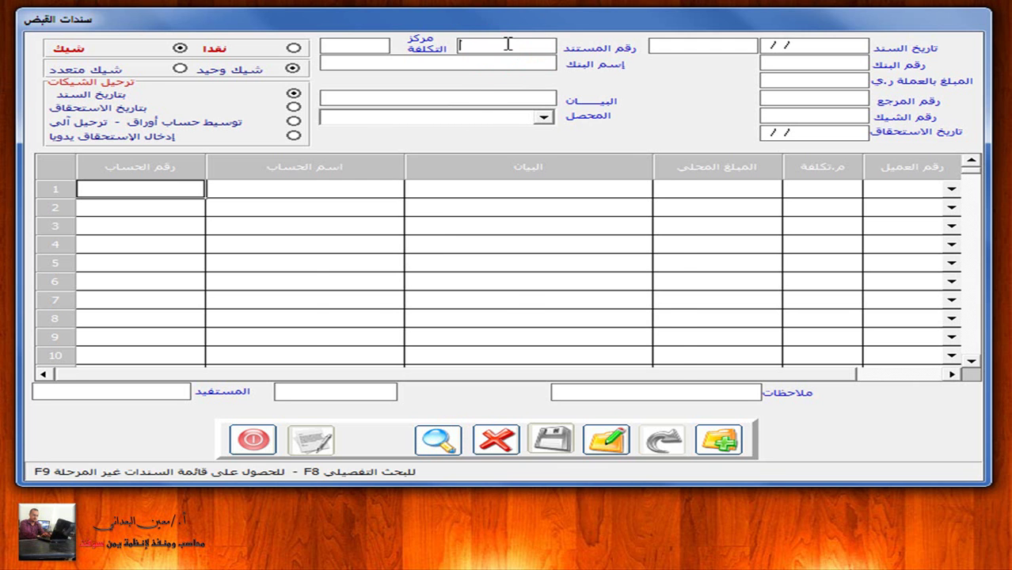
{"action": "key", "text": "F8"}
{"action": "left_click", "coordinate": [493, 180]}
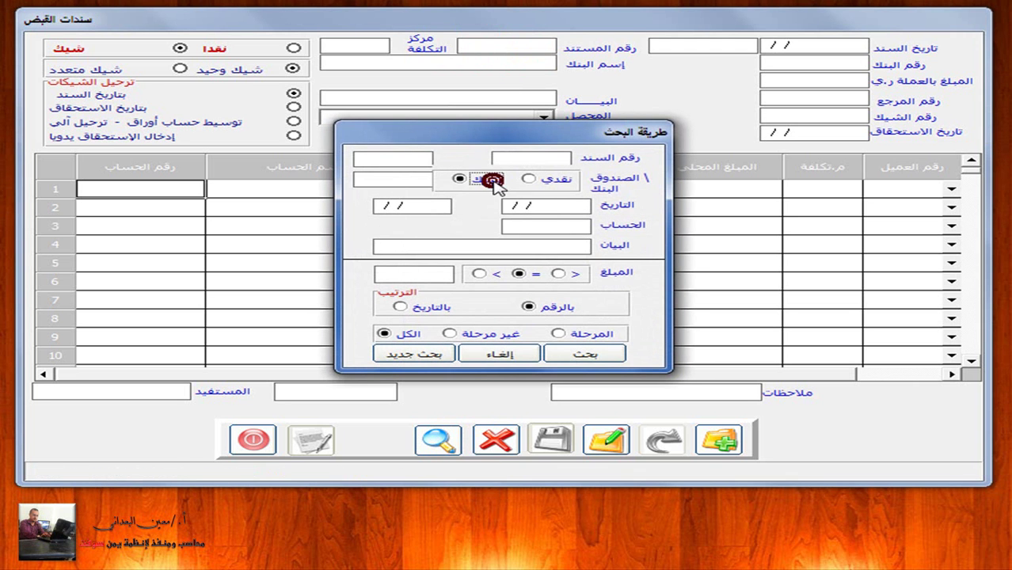
{"action": "left_click", "coordinate": [561, 333]}
{"action": "left_click", "coordinate": [568, 350]}
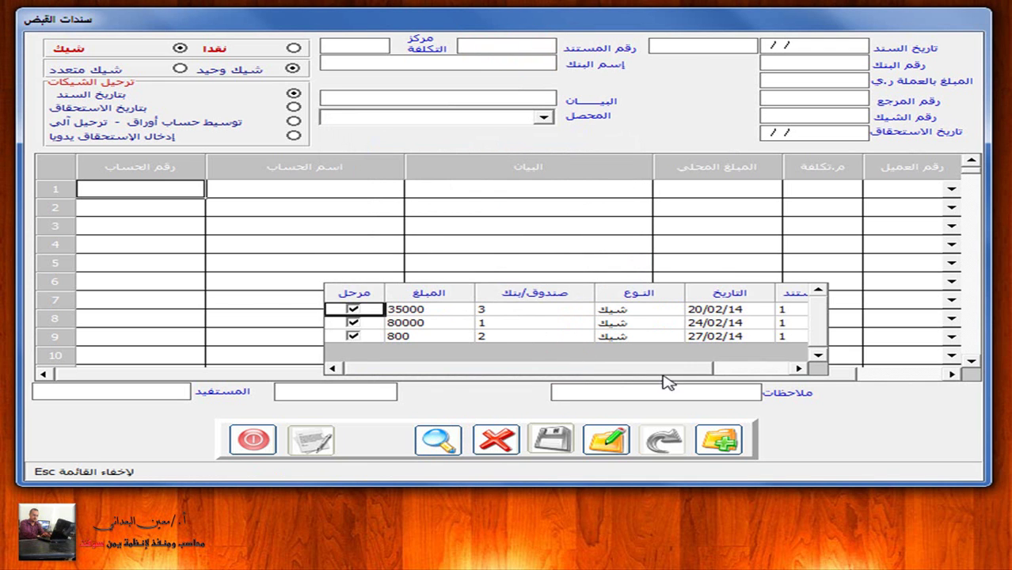
{"action": "left_click", "coordinate": [798, 368]}
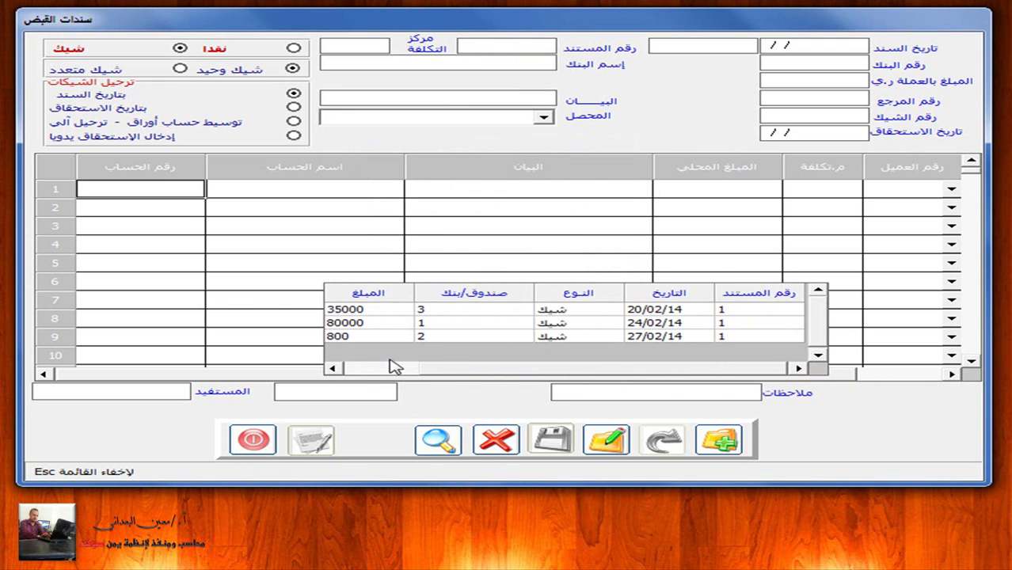
{"action": "left_click", "coordinate": [333, 367]}
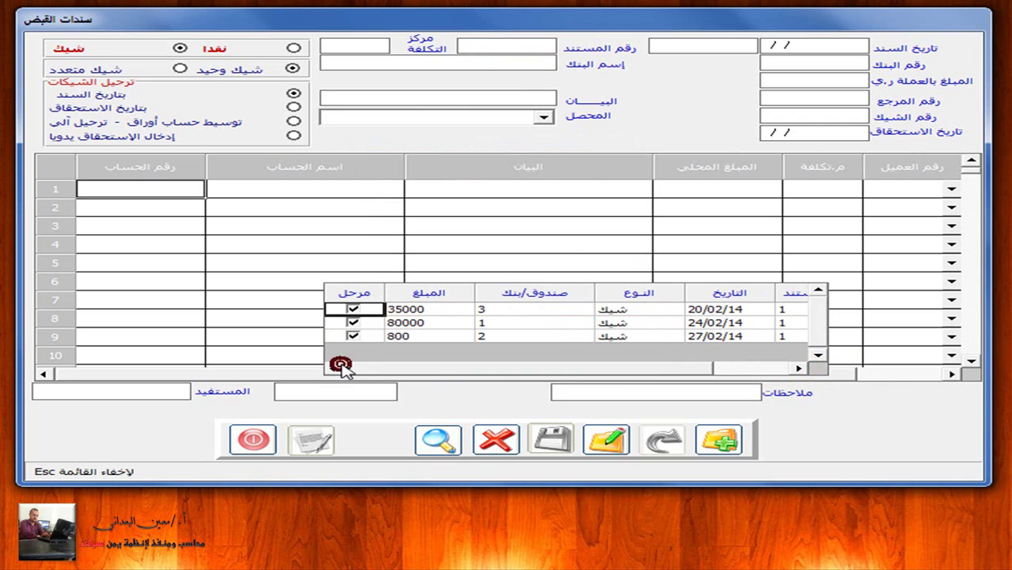
- Load the posted 35000 voucher from the results and try to put it into edit mode
{"action": "double_click", "coordinate": [448, 309]}
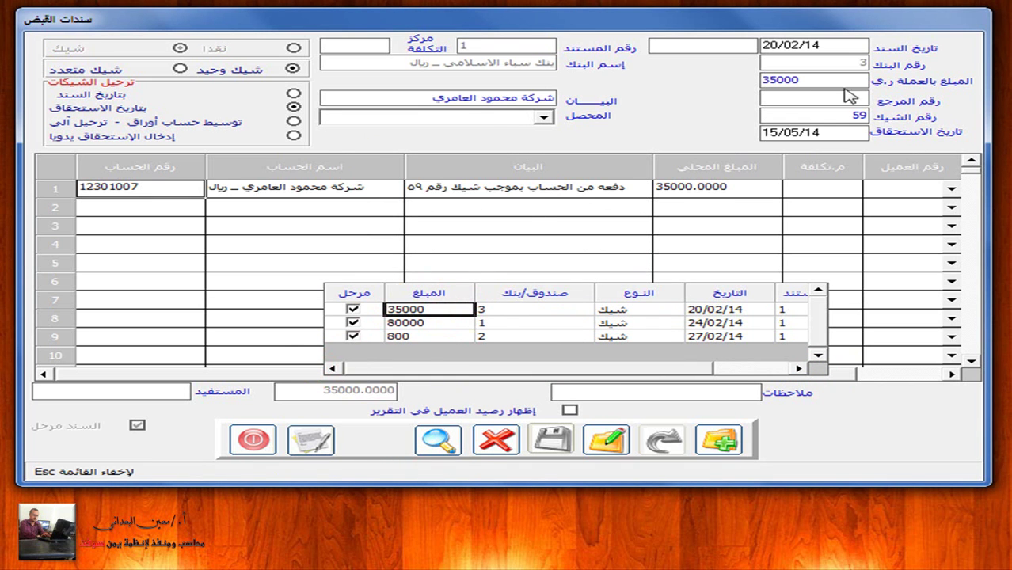
{"action": "left_click", "coordinate": [609, 441]}
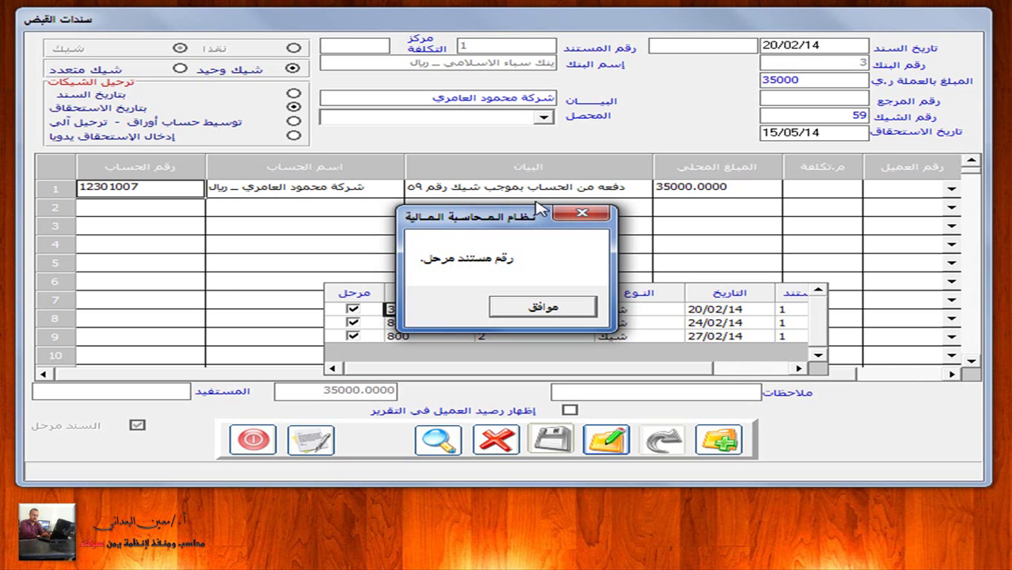
{"action": "left_click", "coordinate": [539, 310]}
{"action": "left_click", "coordinate": [254, 439]}
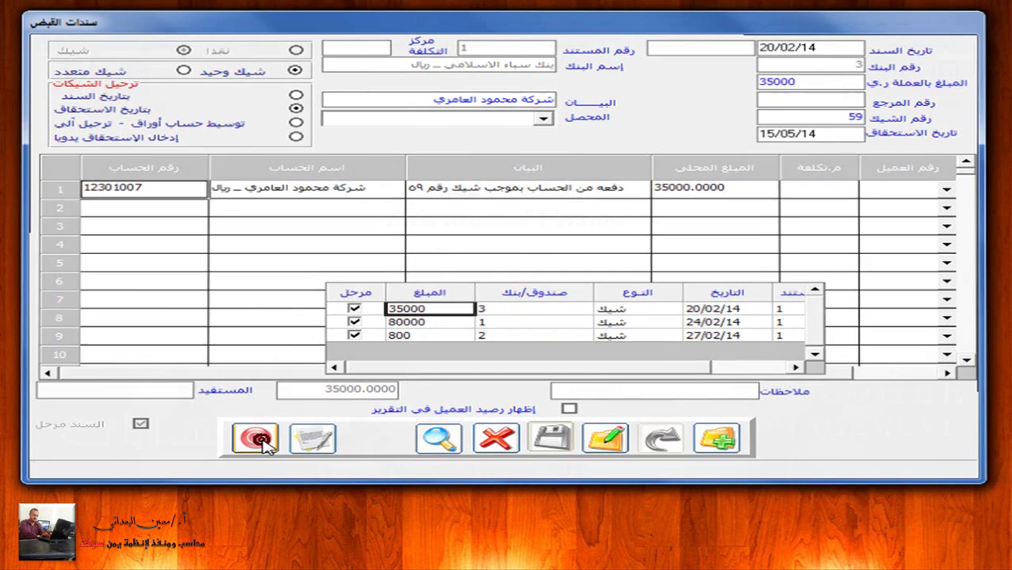
- Switch to the Administration module and open the cancellation of posting (إلغاء الترحيل) for bank vouchers
{"action": "left_click", "coordinate": [170, 43]}
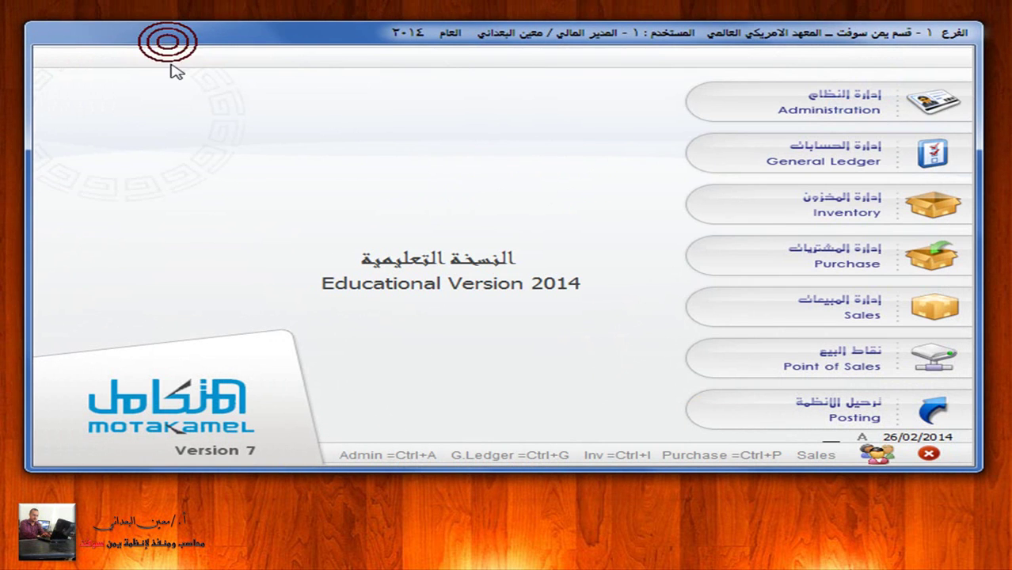
{"action": "left_click", "coordinate": [918, 99]}
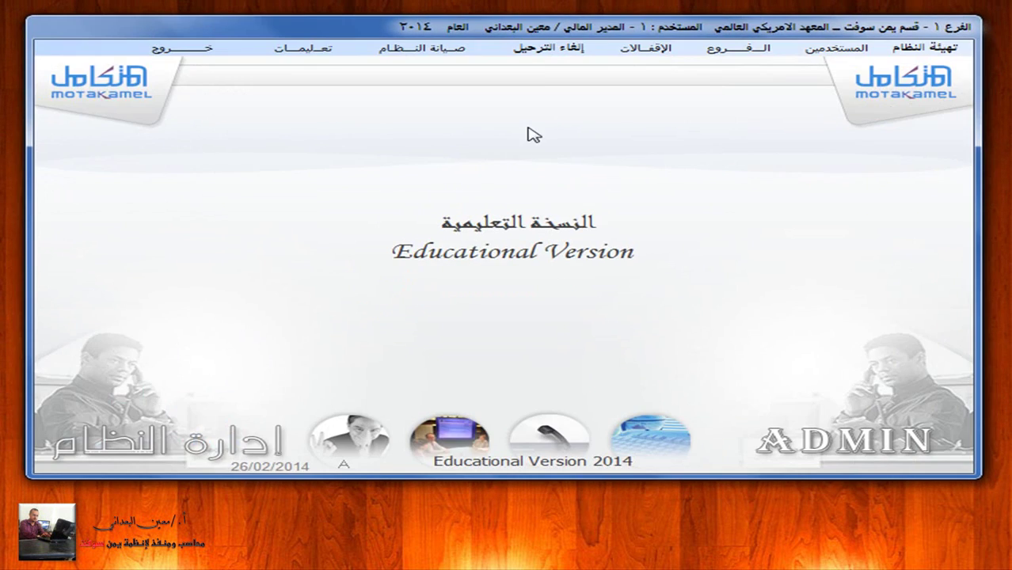
{"action": "left_click", "coordinate": [547, 47]}
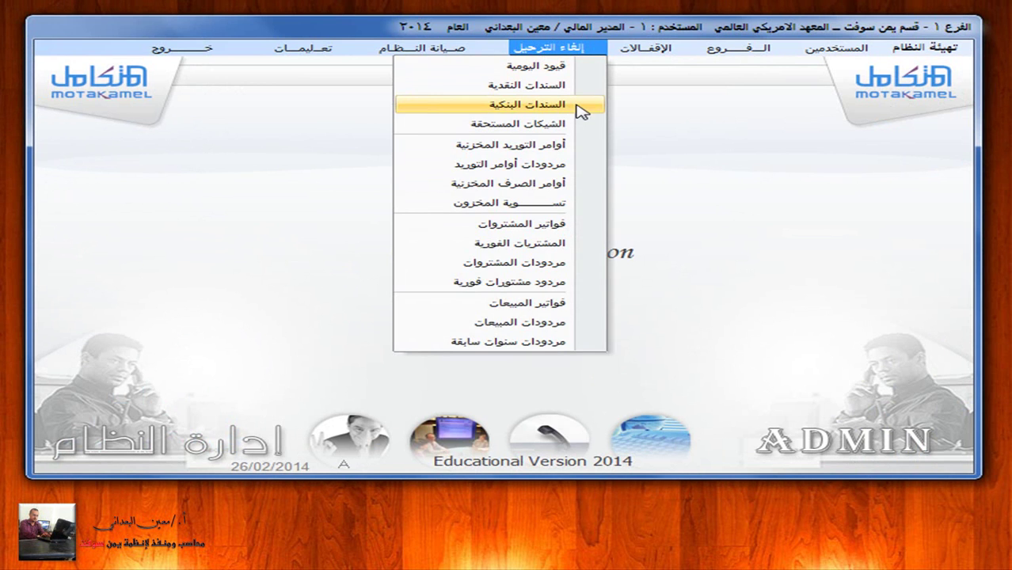
{"action": "left_click", "coordinate": [577, 106]}
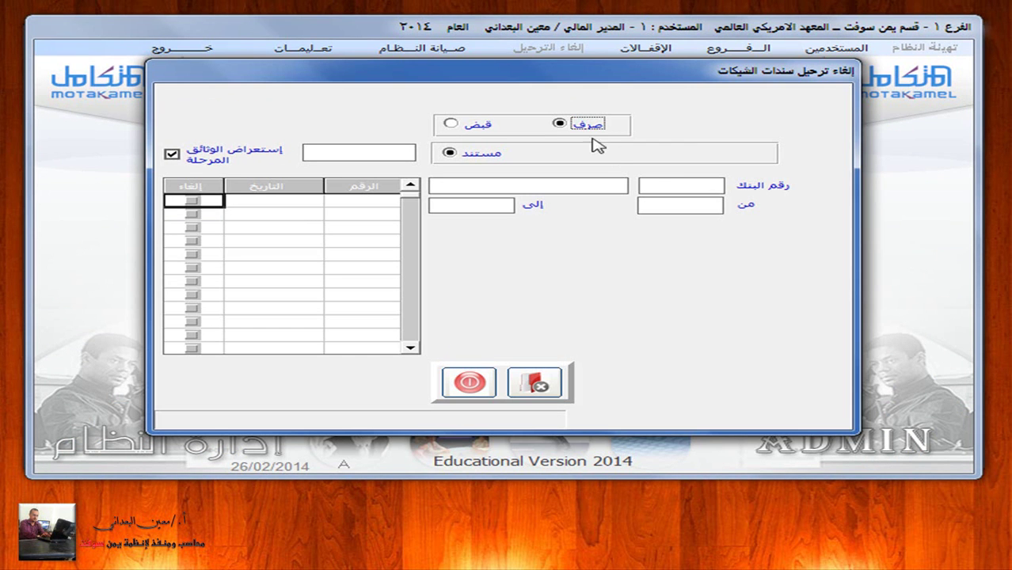
{"action": "left_click", "coordinate": [662, 184]}
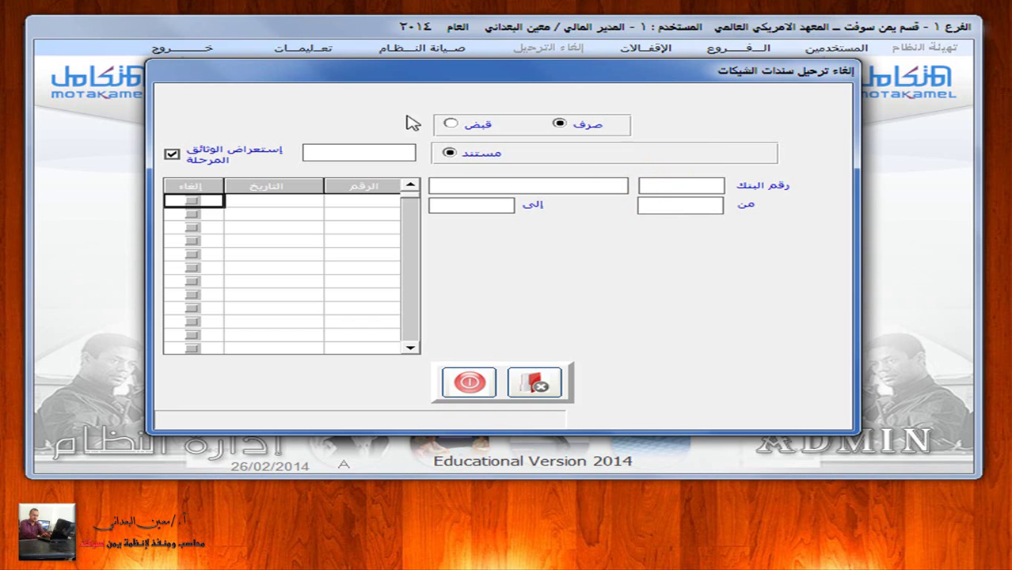
- Cancel the posting of receipt (قبض) voucher 1 dated 24/02/2014 for bank number 1
{"action": "left_click", "coordinate": [451, 124]}
{"action": "double_click", "coordinate": [657, 190]}
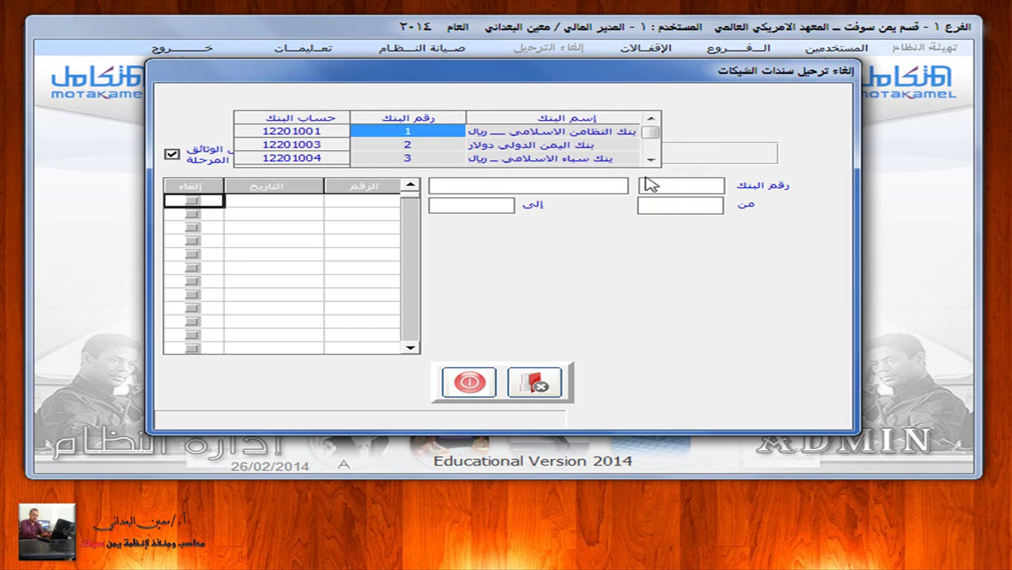
{"action": "double_click", "coordinate": [589, 132]}
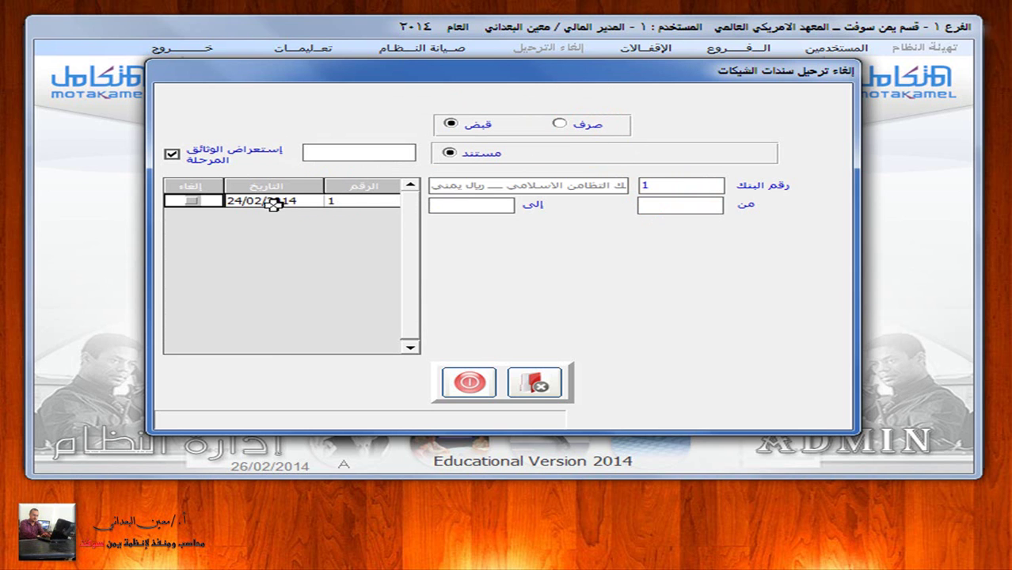
{"action": "left_click", "coordinate": [195, 202]}
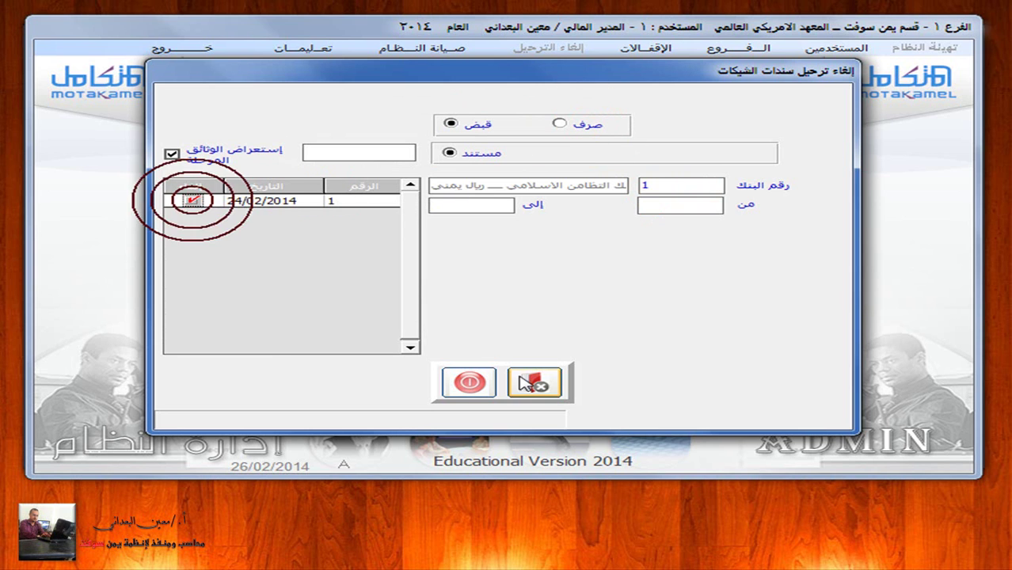
{"action": "left_click", "coordinate": [536, 384]}
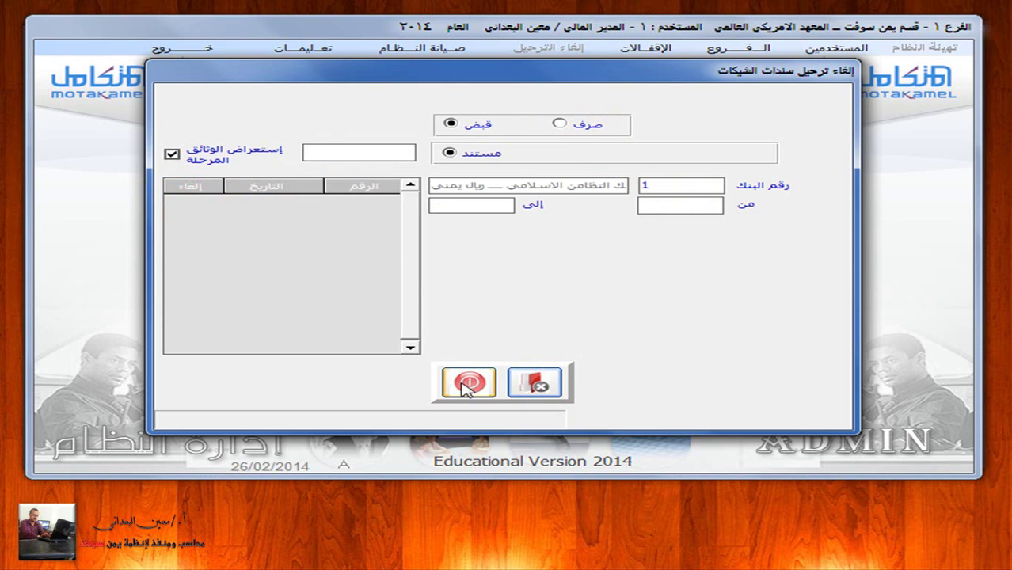
- Leave Administration, switch to General Ledger and open the receipt vouchers (سندات القبض) in cheque (شيك) mode
{"action": "left_click", "coordinate": [162, 52]}
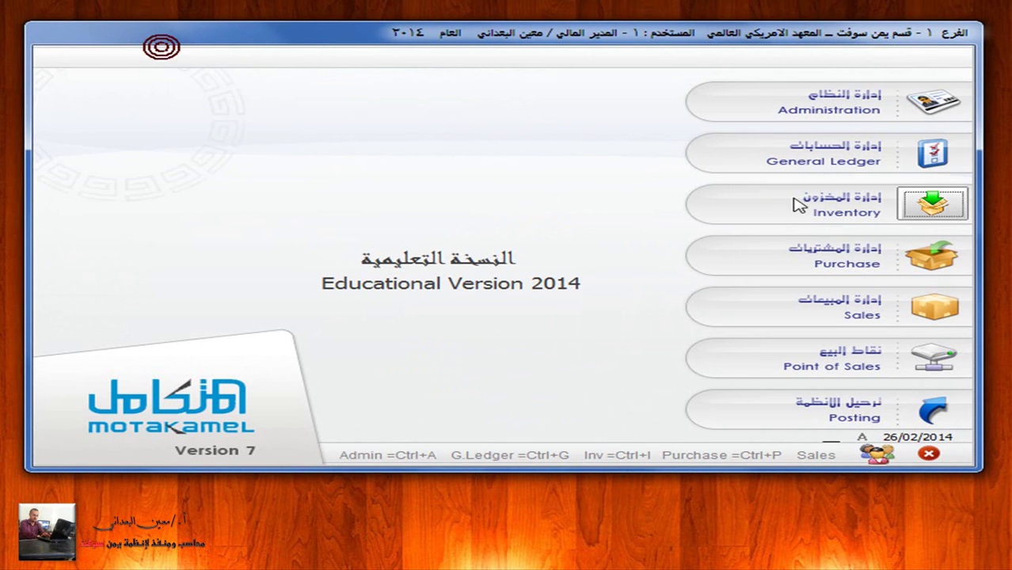
{"action": "left_click", "coordinate": [931, 153]}
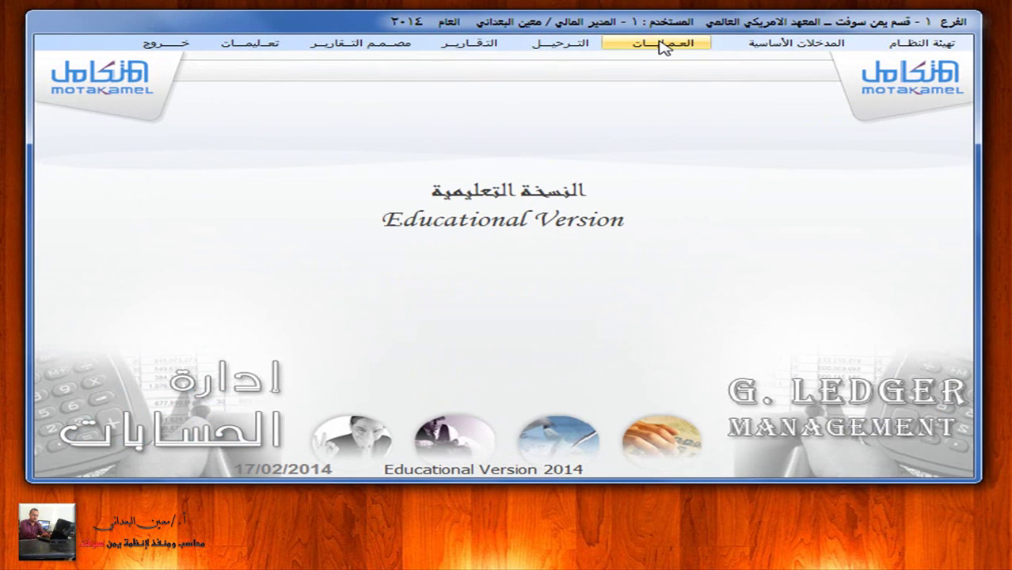
{"action": "left_click", "coordinate": [657, 41]}
{"action": "left_click", "coordinate": [637, 102]}
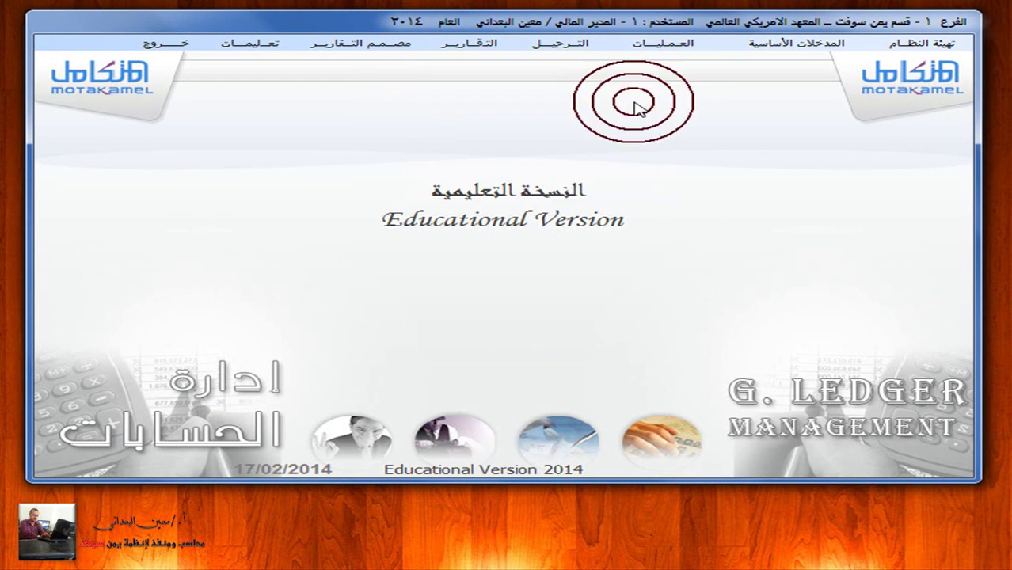
{"action": "left_click", "coordinate": [179, 49]}
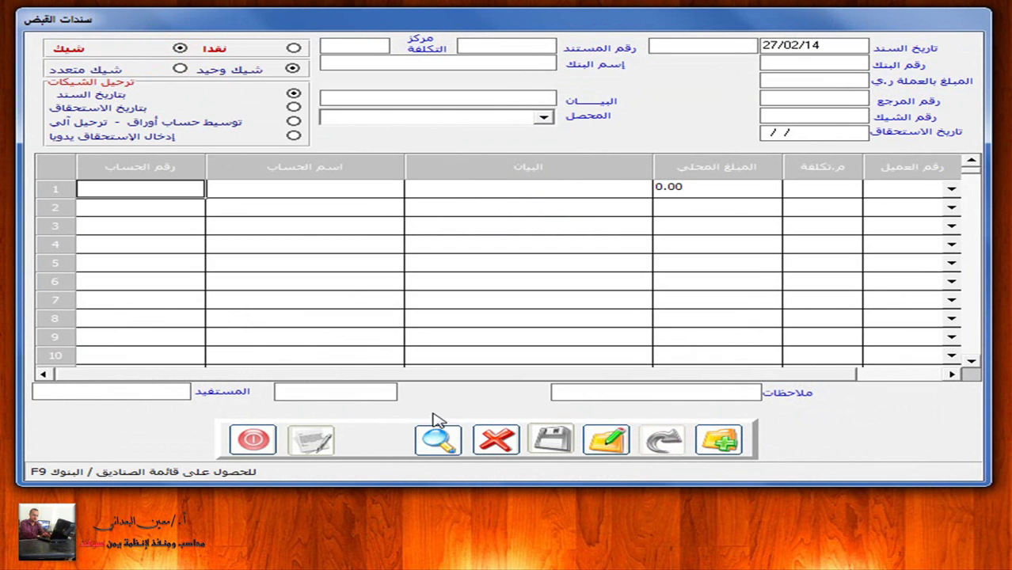
- Run a detailed search for unposted (غير مرحلة) cheque vouchers from the document number
{"action": "left_click", "coordinate": [440, 441]}
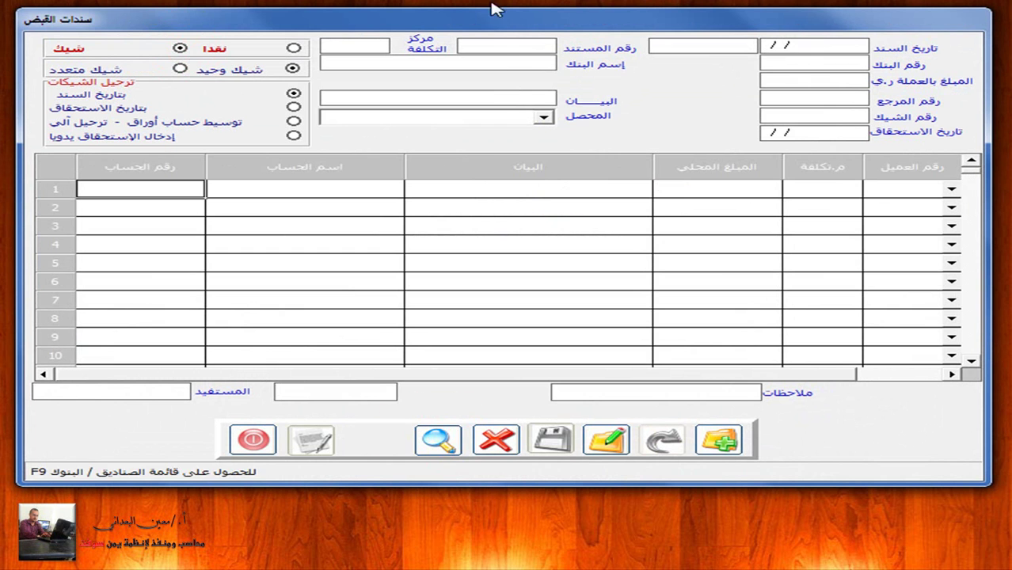
{"action": "left_click", "coordinate": [504, 45]}
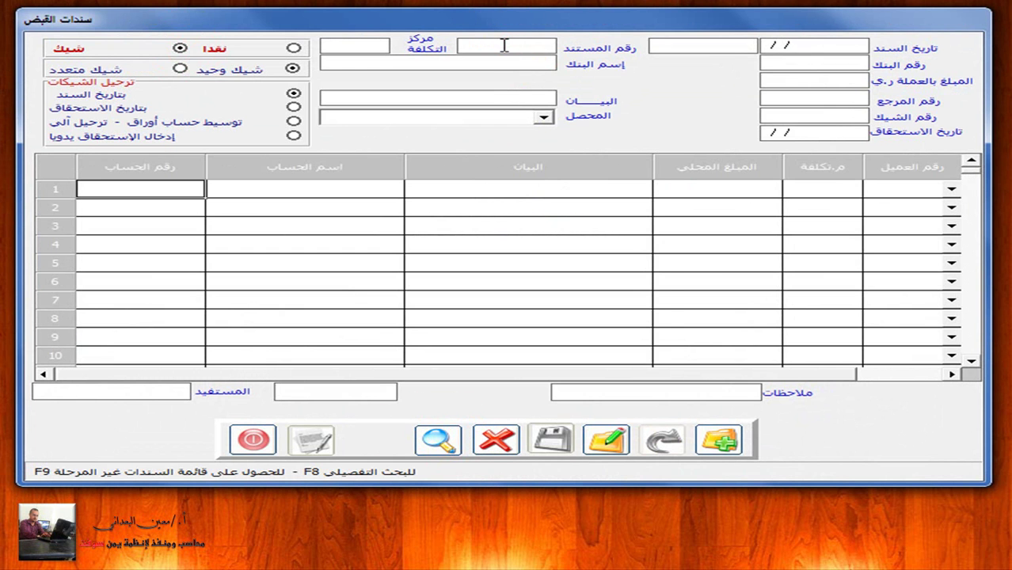
{"action": "key", "text": "F8"}
{"action": "left_click", "coordinate": [457, 181]}
{"action": "left_click", "coordinate": [480, 336]}
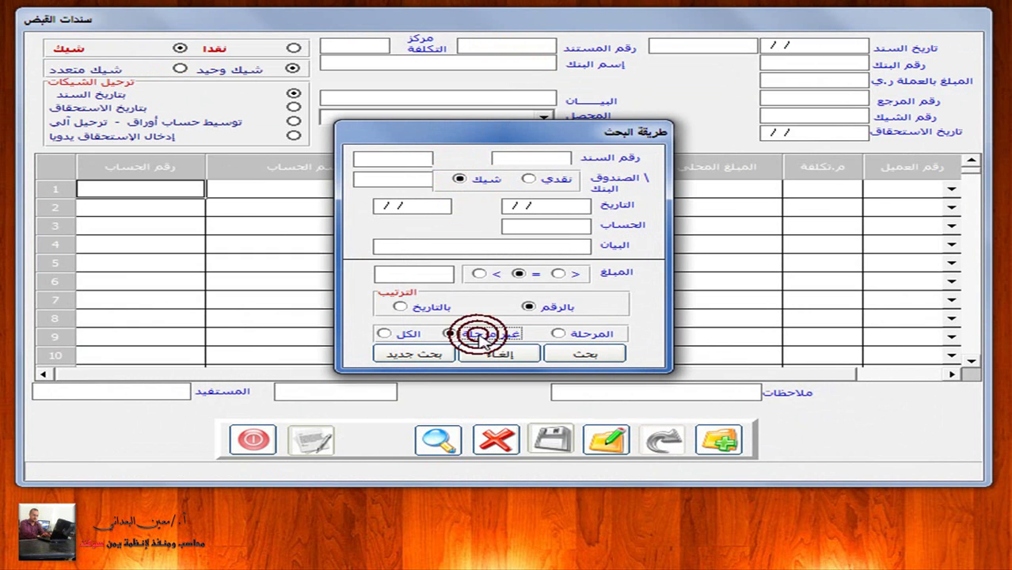
{"action": "left_click", "coordinate": [570, 350]}
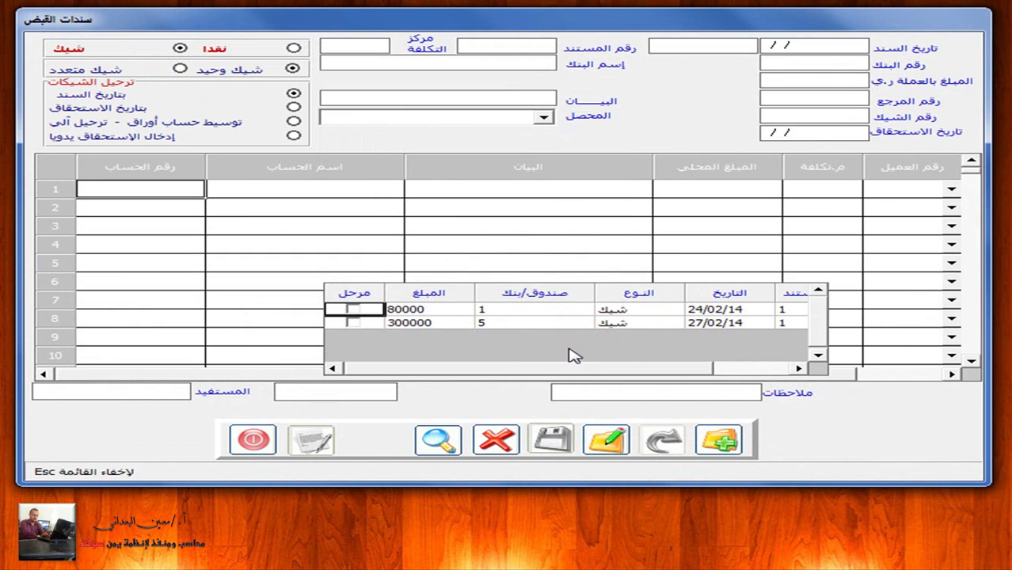
- Load the unposted 80000 voucher dated 24/02/14 for editing and set its first line's local amount to 90000
{"action": "double_click", "coordinate": [426, 310]}
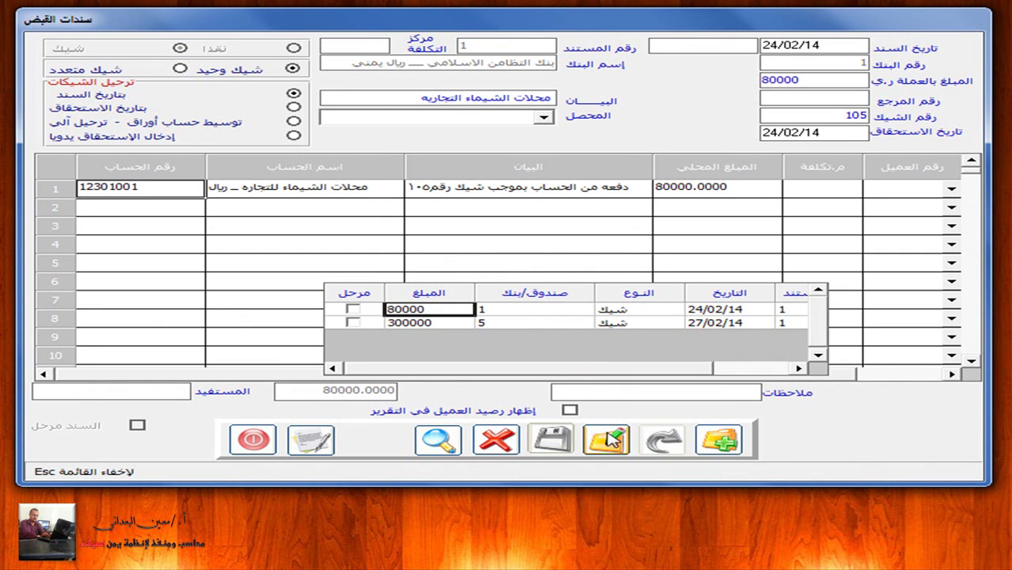
{"action": "left_click", "coordinate": [606, 442]}
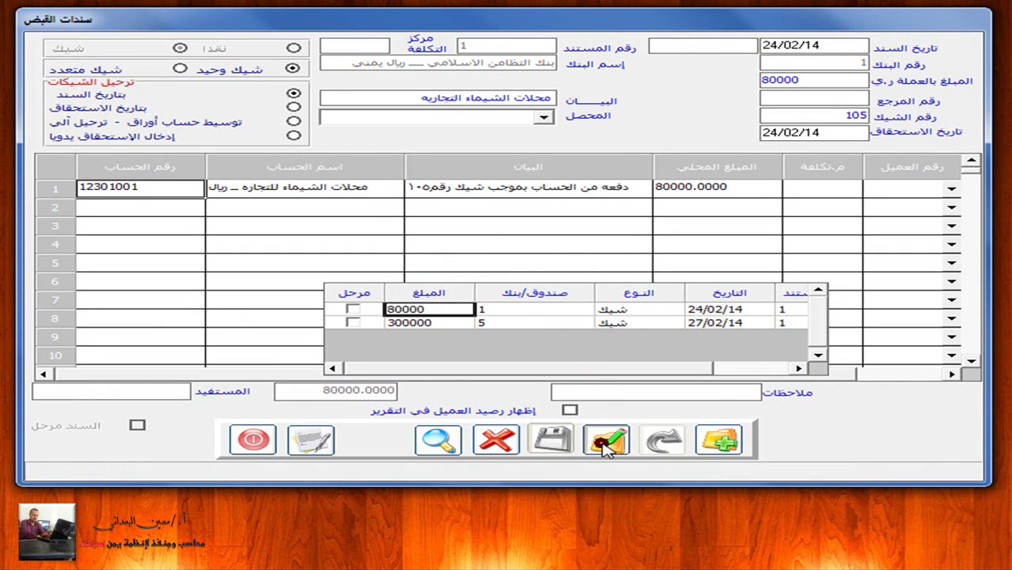
{"action": "left_click", "coordinate": [747, 188]}
{"action": "key", "text": "BackSpace"}
{"action": "type", "text": "90000"}
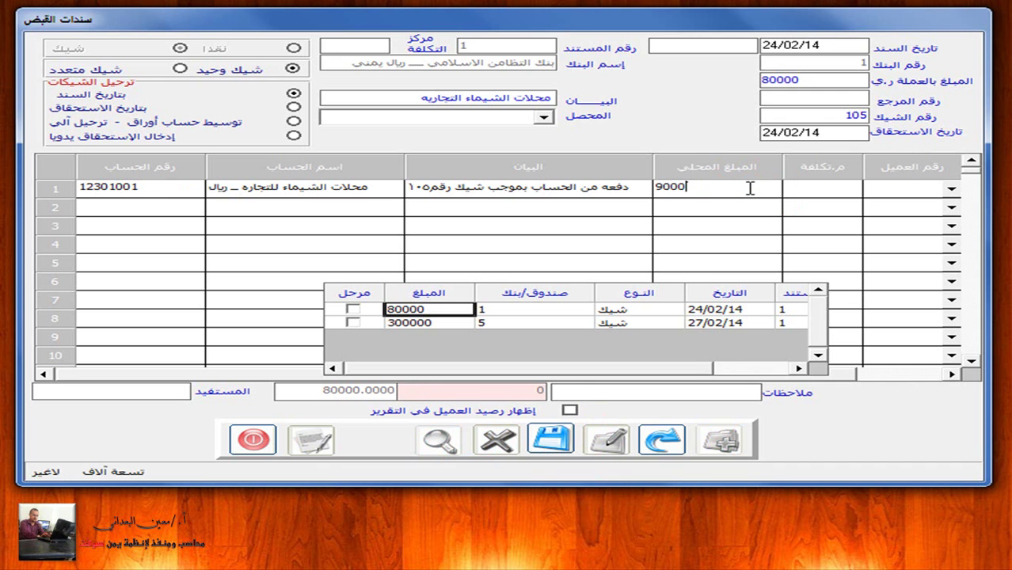
- Set the voucher's header amount to 90000, save the voucher and close the receipt vouchers window
{"action": "left_click", "coordinate": [833, 83]}
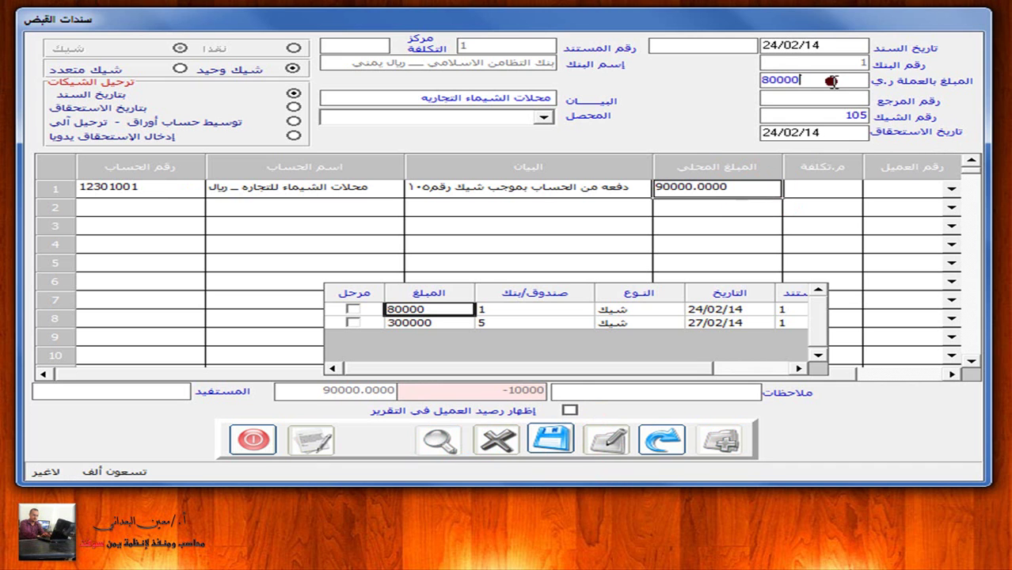
{"action": "key", "text": "BackSpace"}
{"action": "key", "text": "BackSpace"}
{"action": "left_click", "coordinate": [552, 438]}
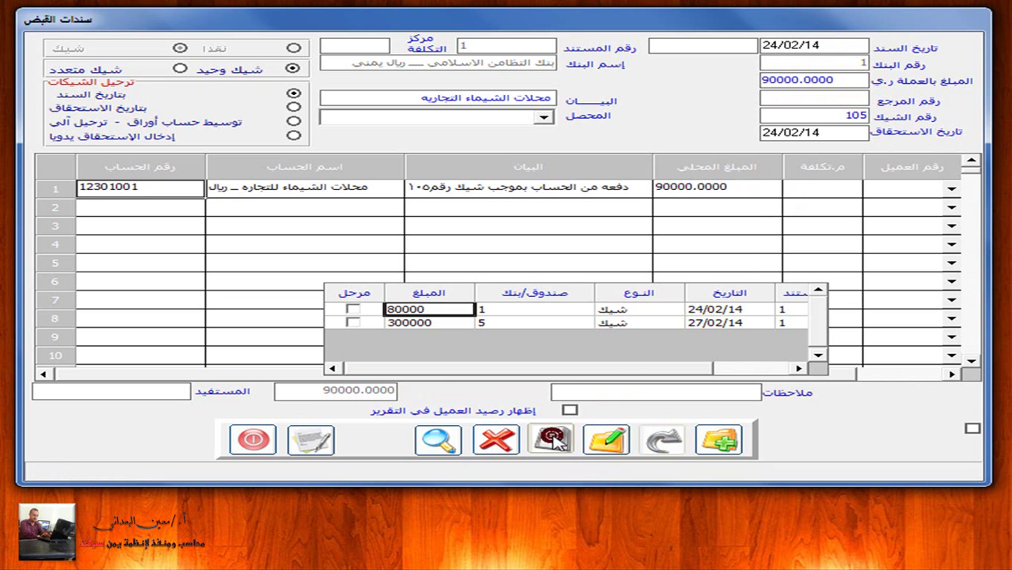
{"action": "left_click", "coordinate": [253, 441]}
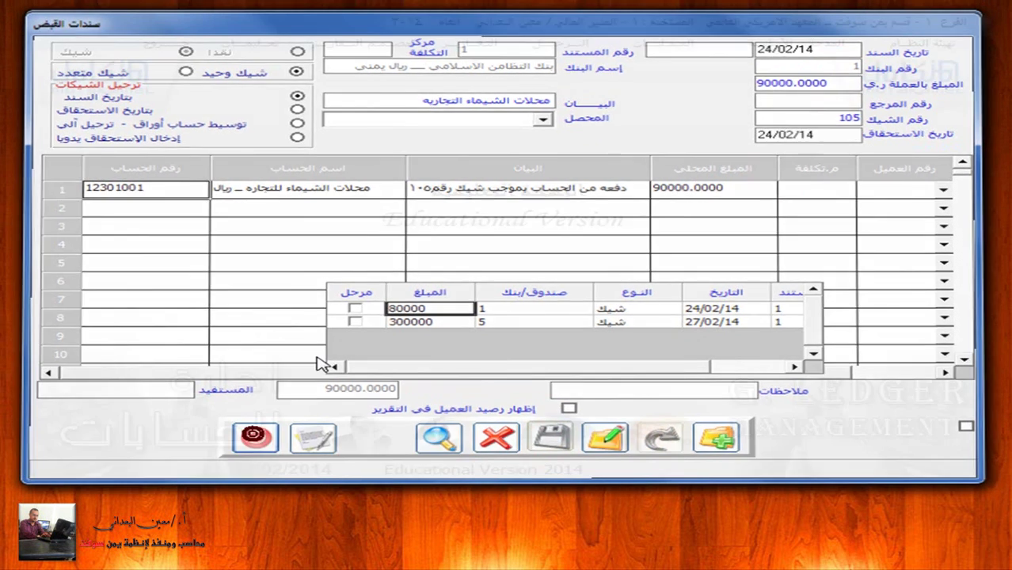
- Open the posting of bank vouchers (السندات البنكية) and list the unposted receipt (قبض) vouchers for bank number 1
{"action": "left_click", "coordinate": [545, 42]}
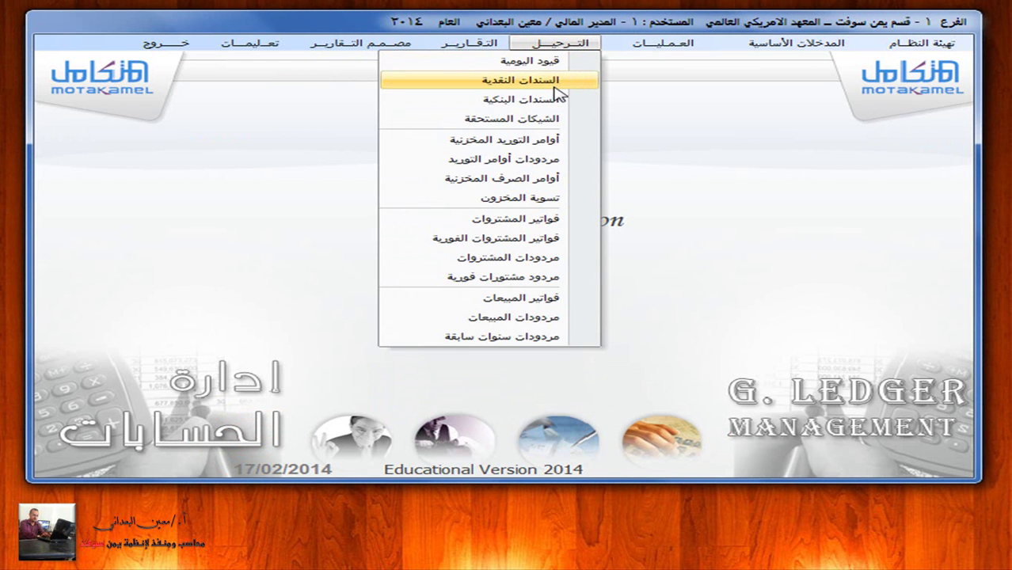
{"action": "left_click", "coordinate": [556, 99]}
{"action": "left_click", "coordinate": [687, 175]}
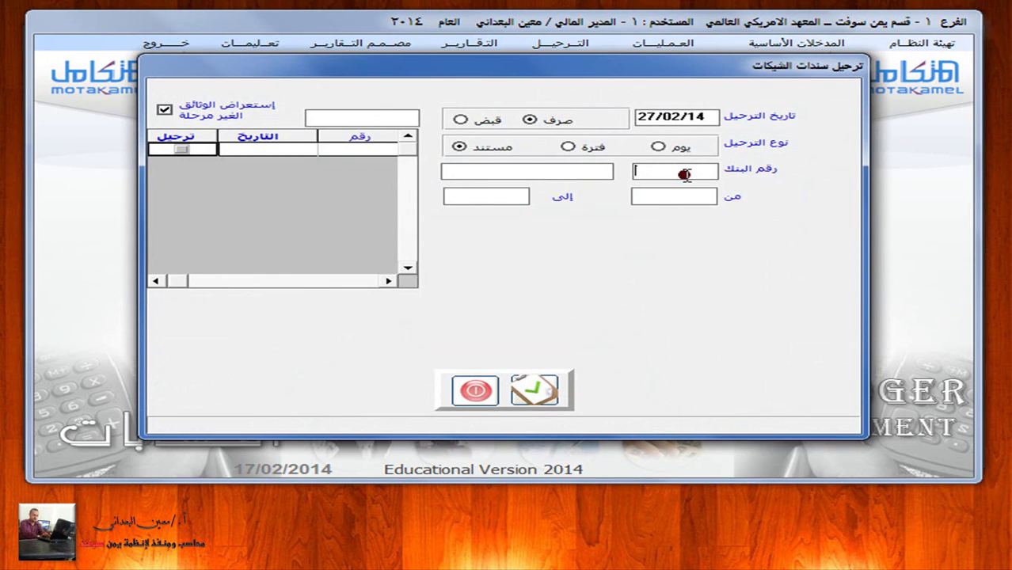
{"action": "left_click", "coordinate": [486, 119]}
{"action": "double_click", "coordinate": [658, 174]}
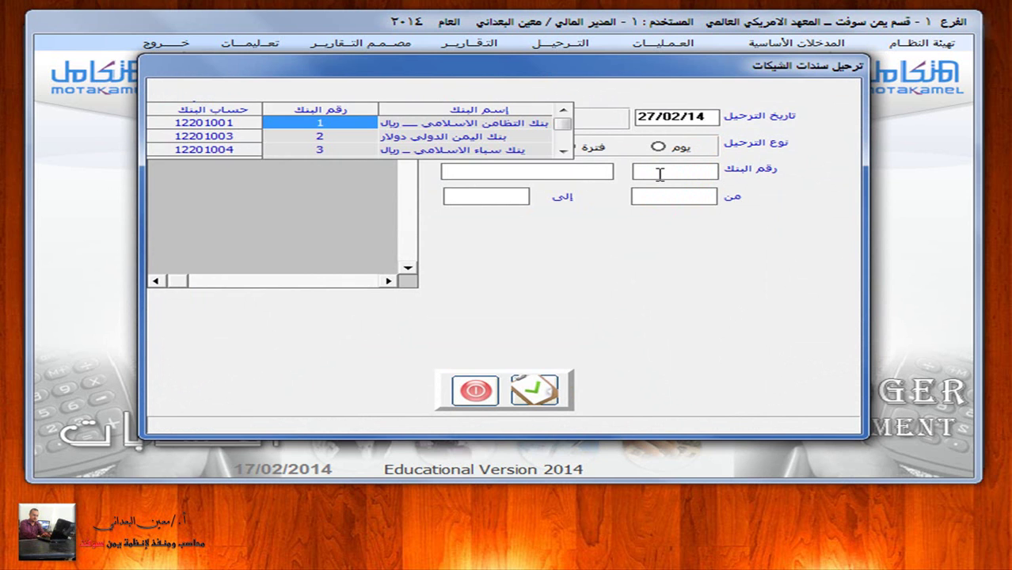
{"action": "double_click", "coordinate": [491, 123]}
{"action": "left_click", "coordinate": [485, 119]}
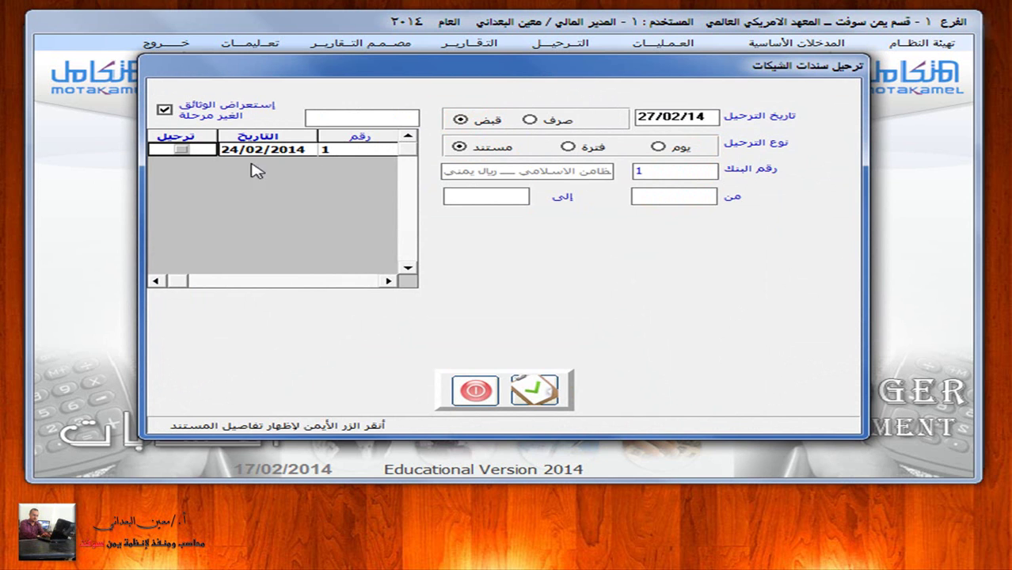
- Post receipt voucher 1 dated 24/02/2014, close the posting window and exit General Ledger
{"action": "left_click", "coordinate": [185, 150]}
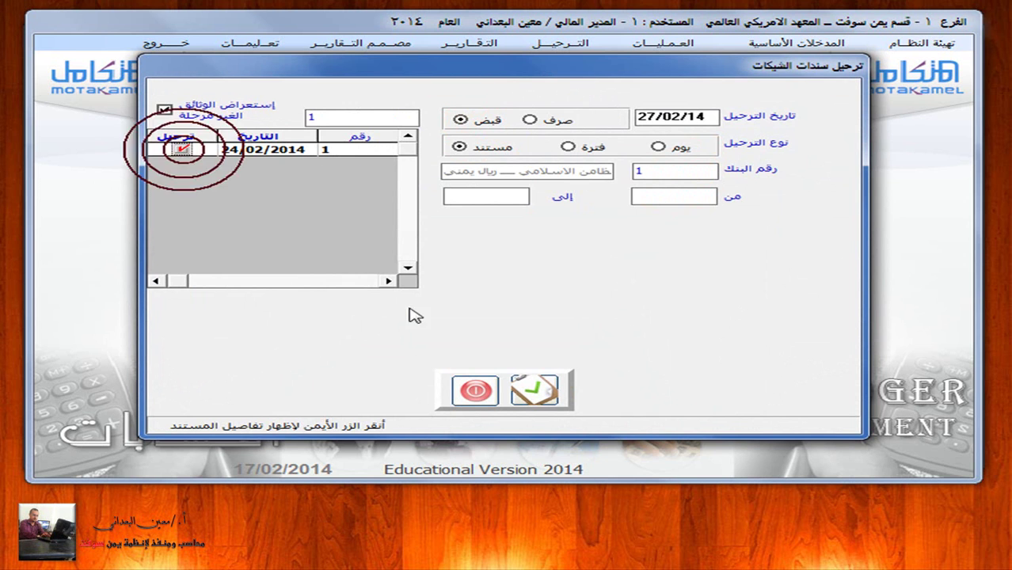
{"action": "left_click", "coordinate": [518, 390]}
{"action": "left_click", "coordinate": [476, 390]}
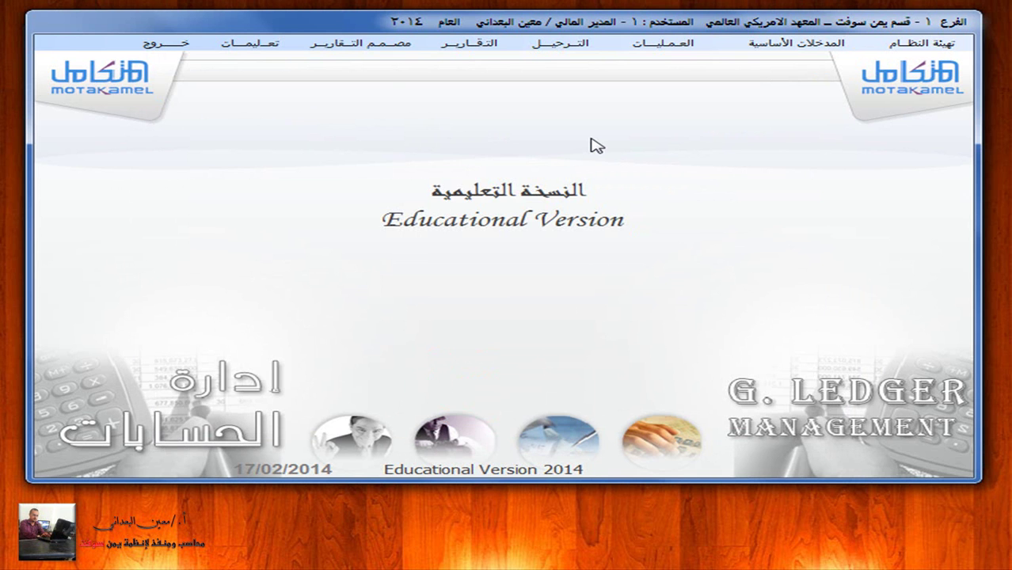
{"action": "left_click", "coordinate": [179, 44]}
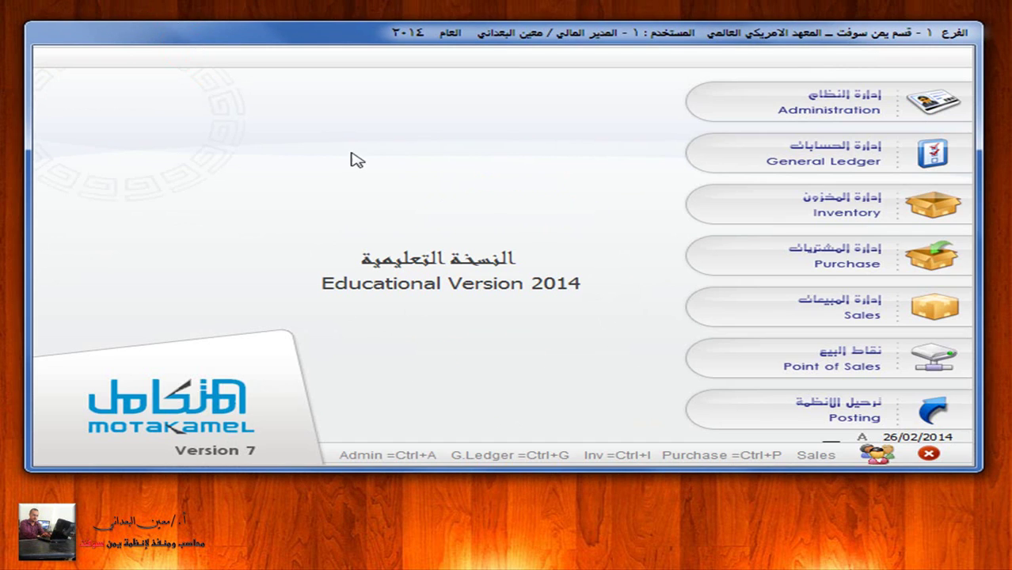